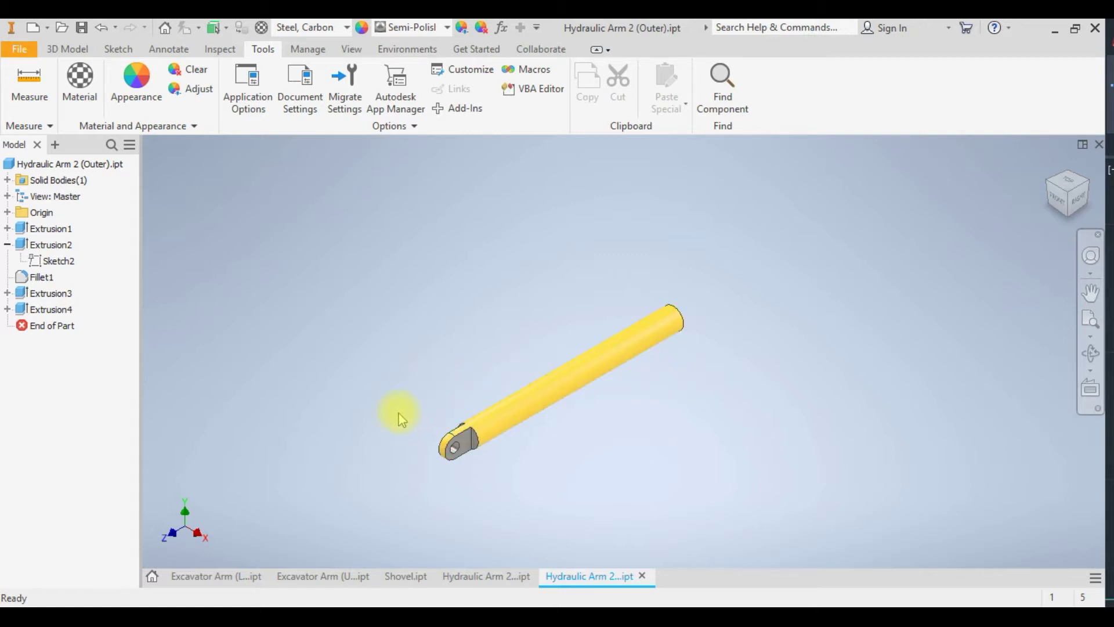
Switch to the Excavator Arm PDF drawing in Acrobat Reader and examine the dimensions of part 9, the lower excavator base
click(302, 618)
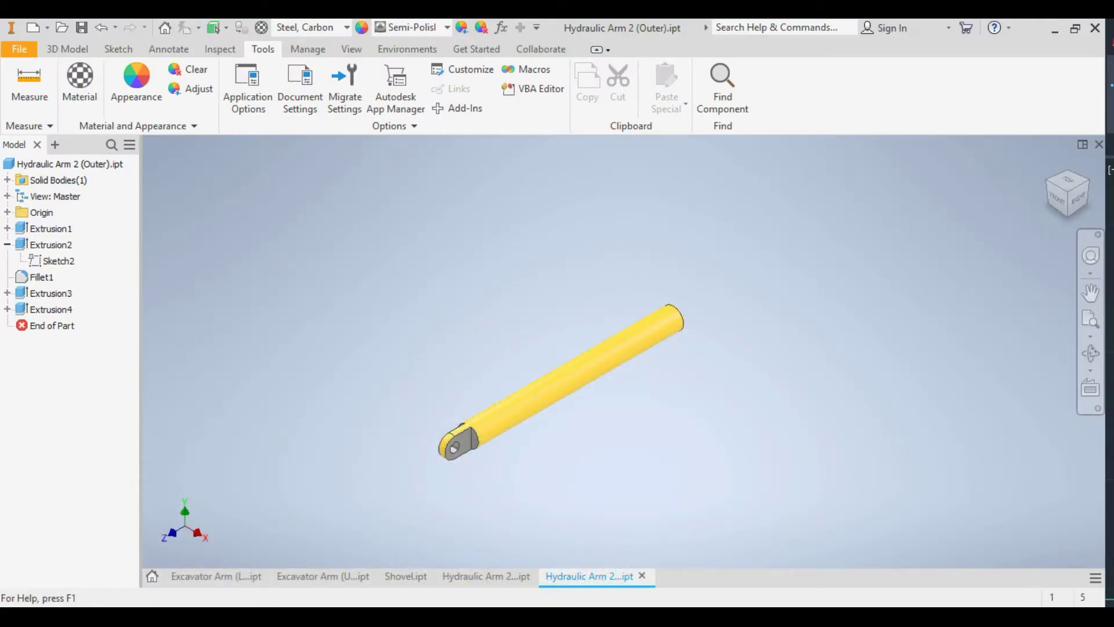
click(459, 615)
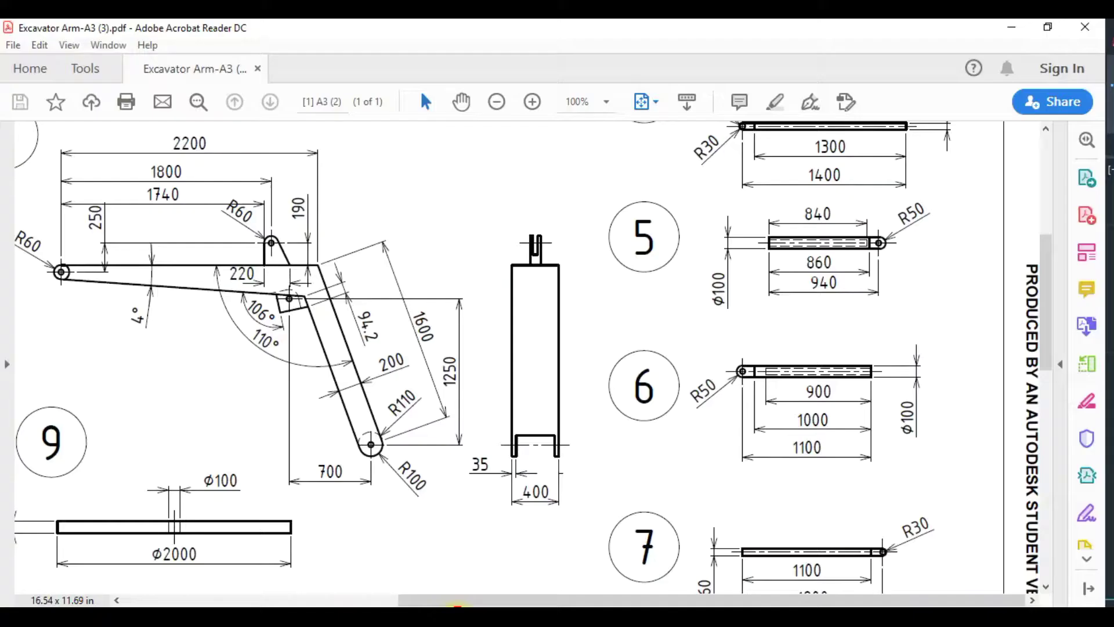
scroll(373, 442, down, 5)
scroll(408, 445, down, 1)
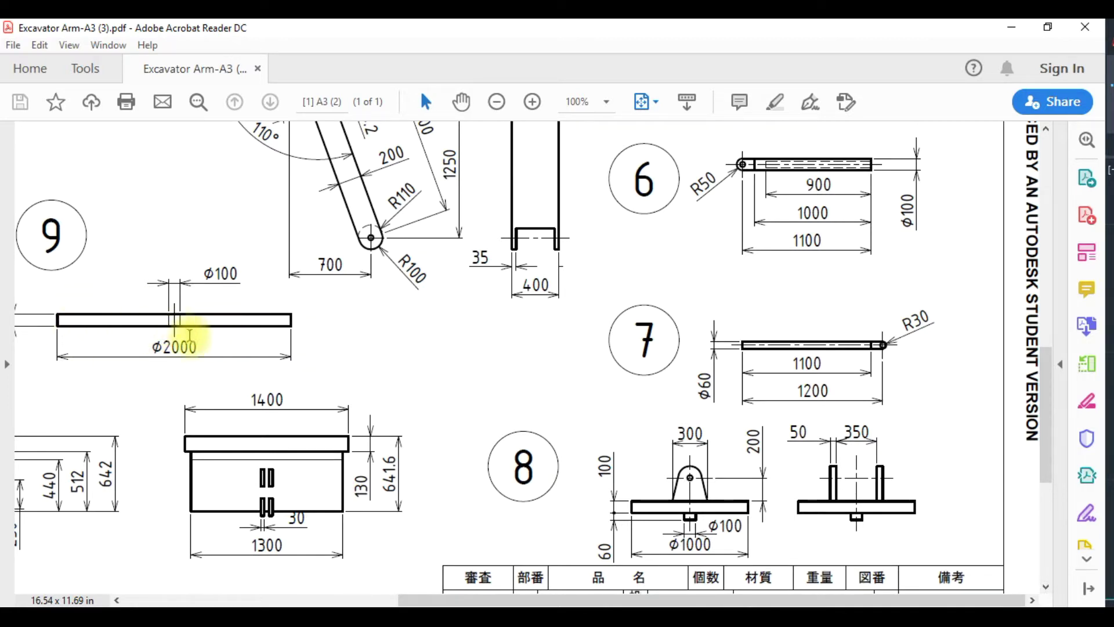
scroll(186, 336, up, 1)
drag(594, 597, 503, 598)
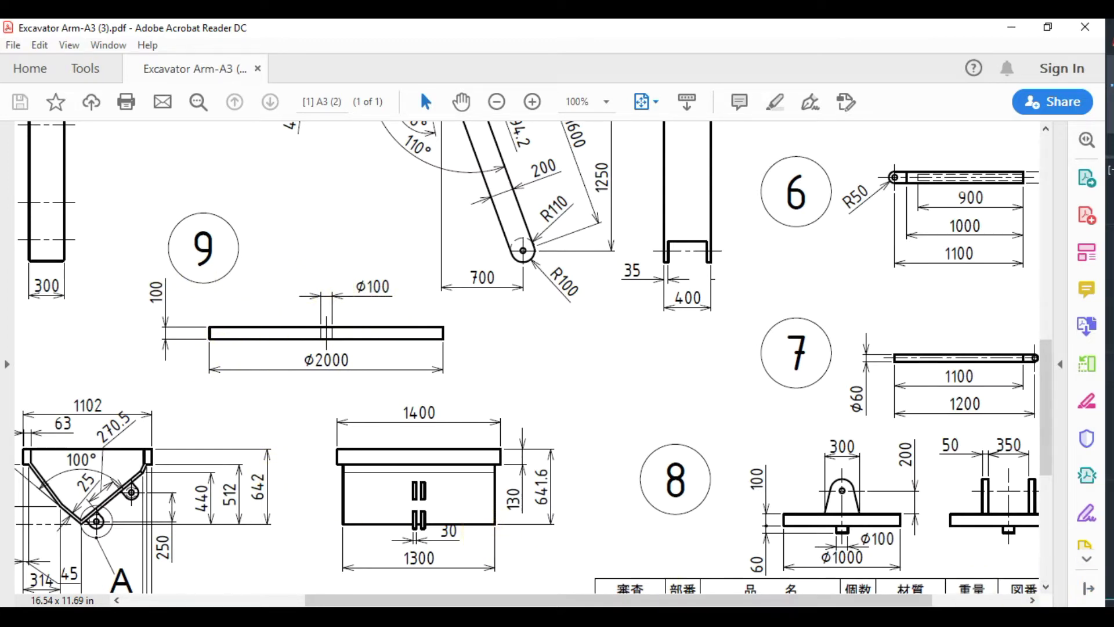
ctrl+scroll(286, 422, down, 3)
ctrl+scroll(267, 241, up, 3)
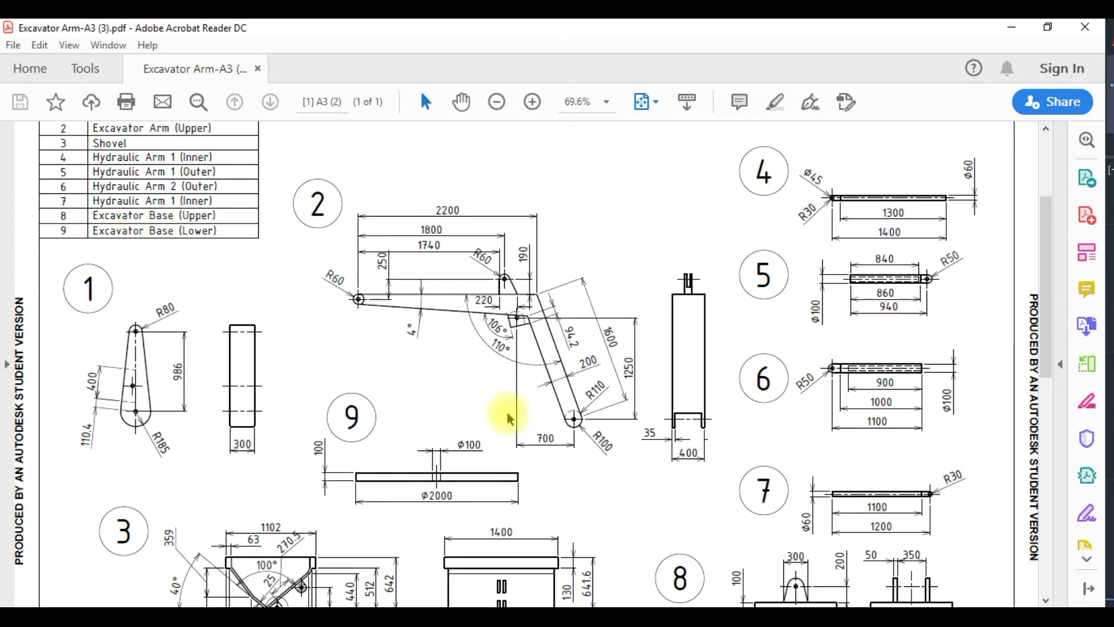
scroll(773, 497, down, 1)
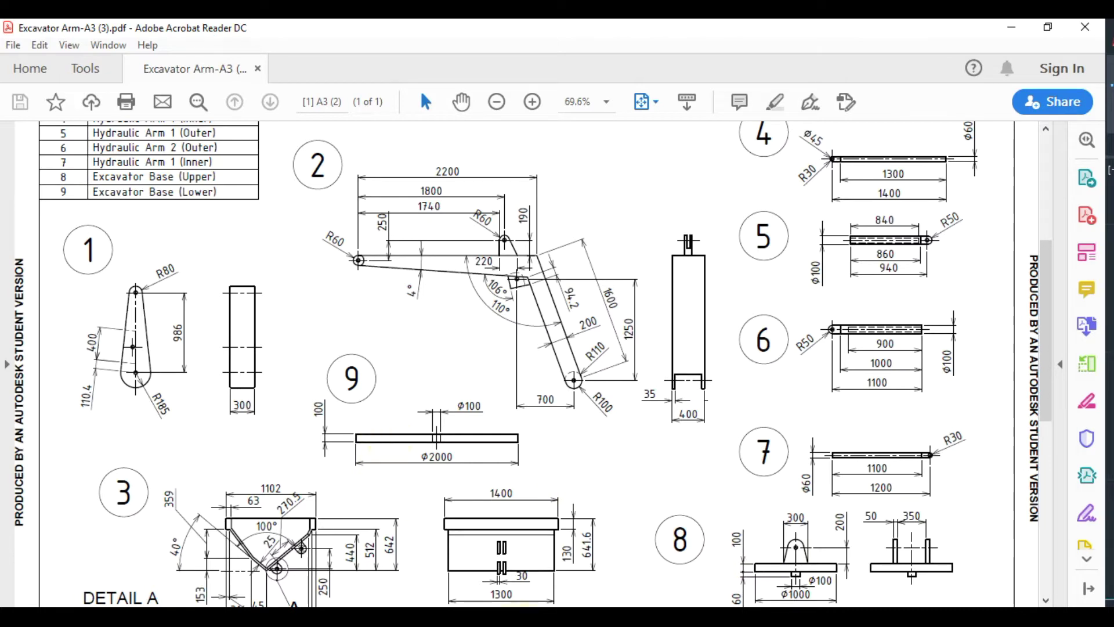
Switch back to Inventor and create a new metric part from the Standard (mm).ipt template, shown in the home view
click(525, 615)
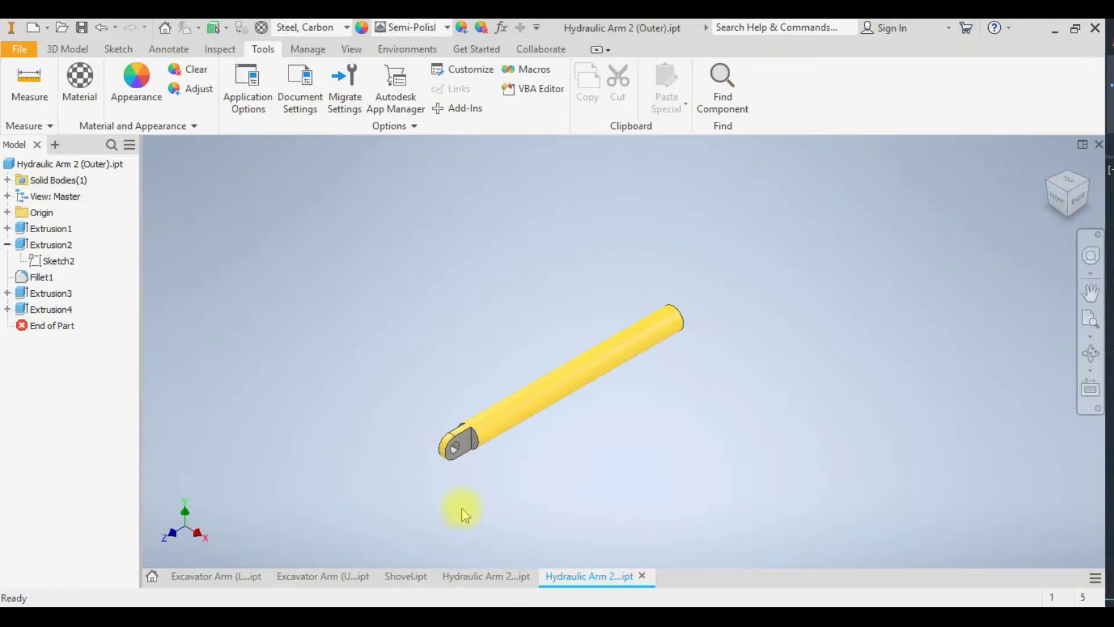
click(33, 27)
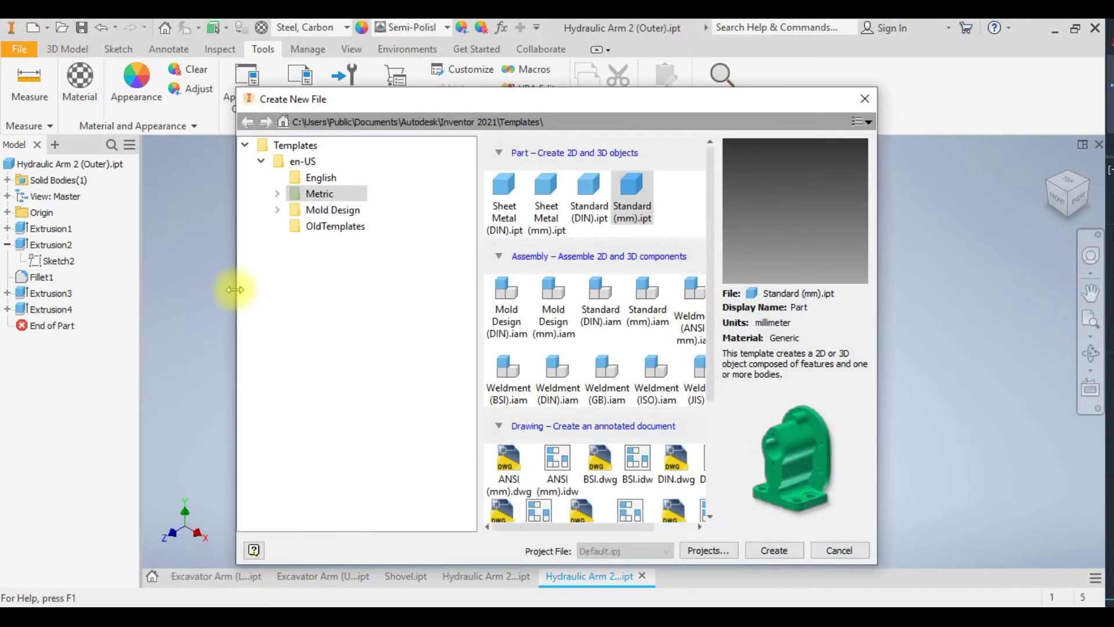
click(763, 554)
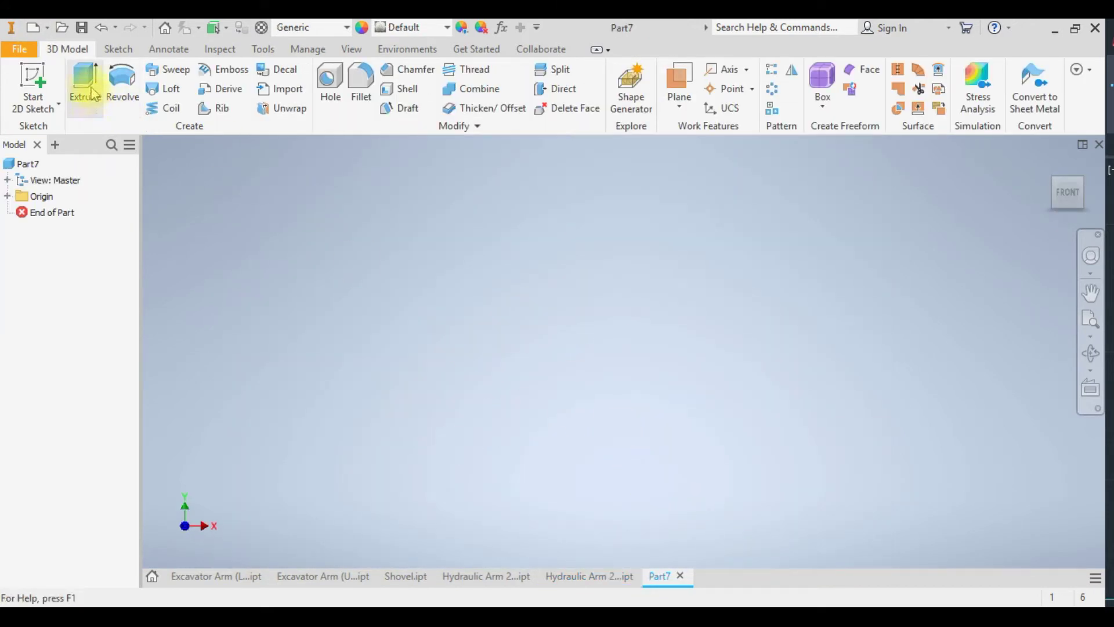
click(1049, 167)
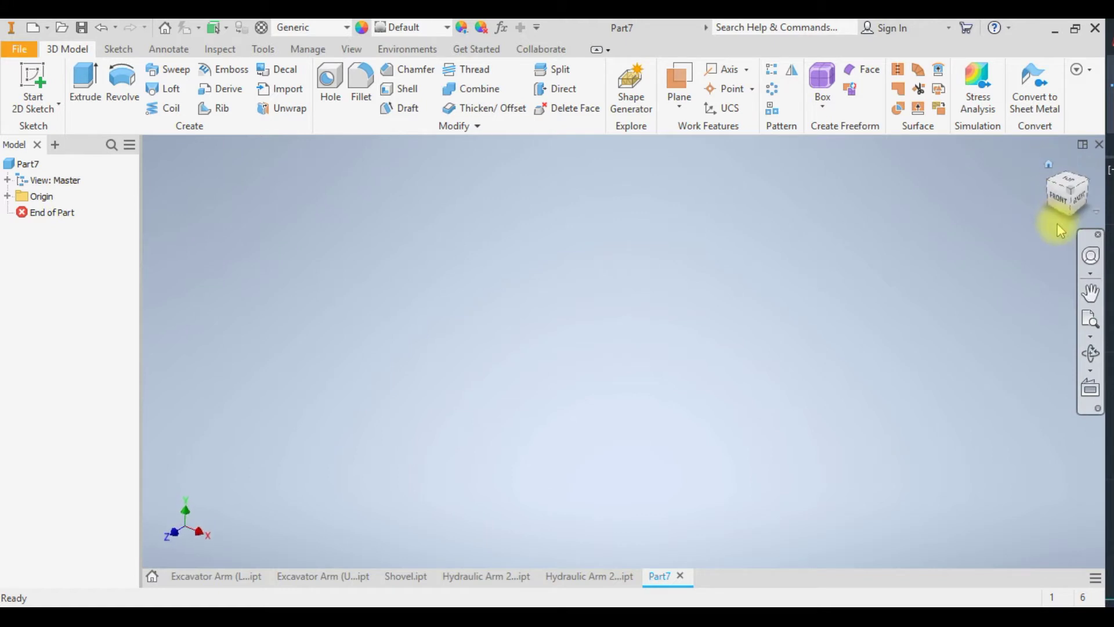
Start a sketch on the XZ plane and draw a 2000 mm diameter circle centred on the origin
click(8, 197)
click(60, 228)
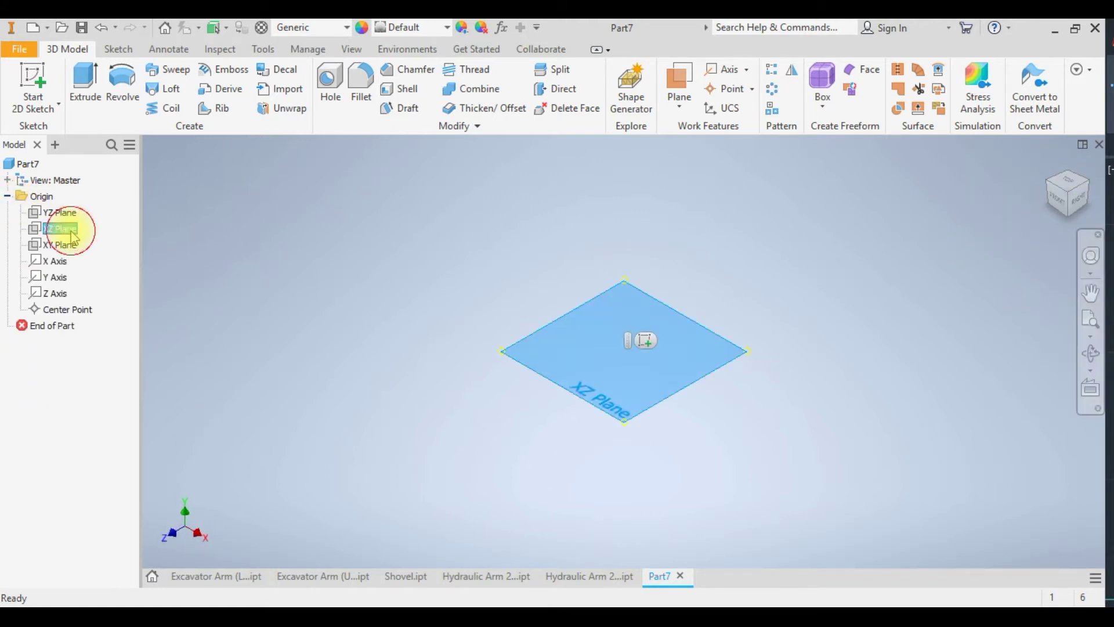
click(643, 339)
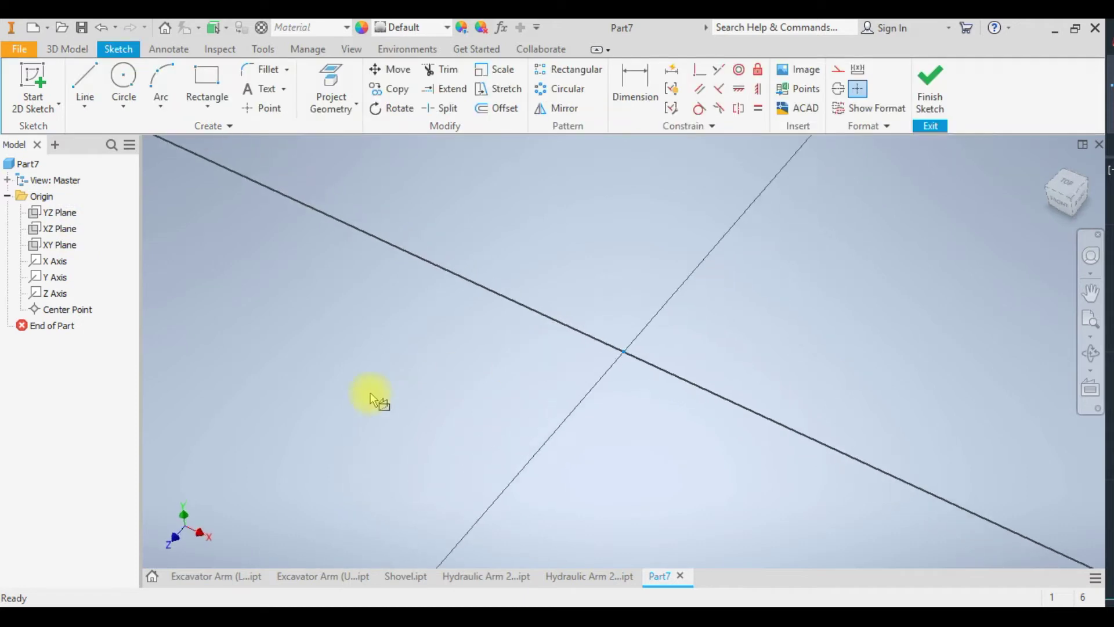
click(124, 78)
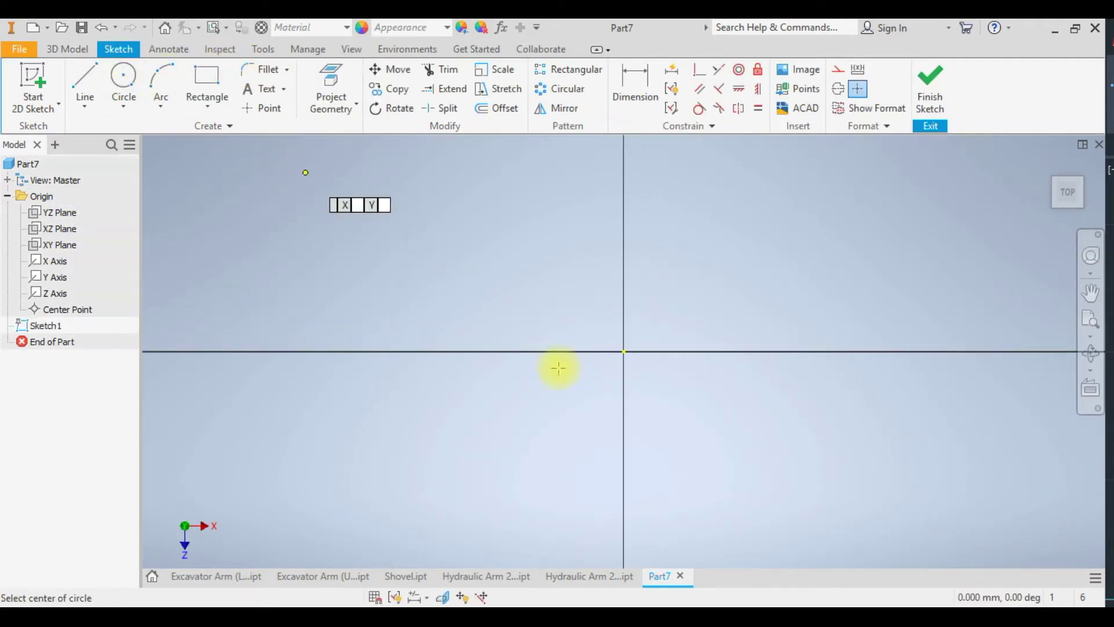
click(624, 351)
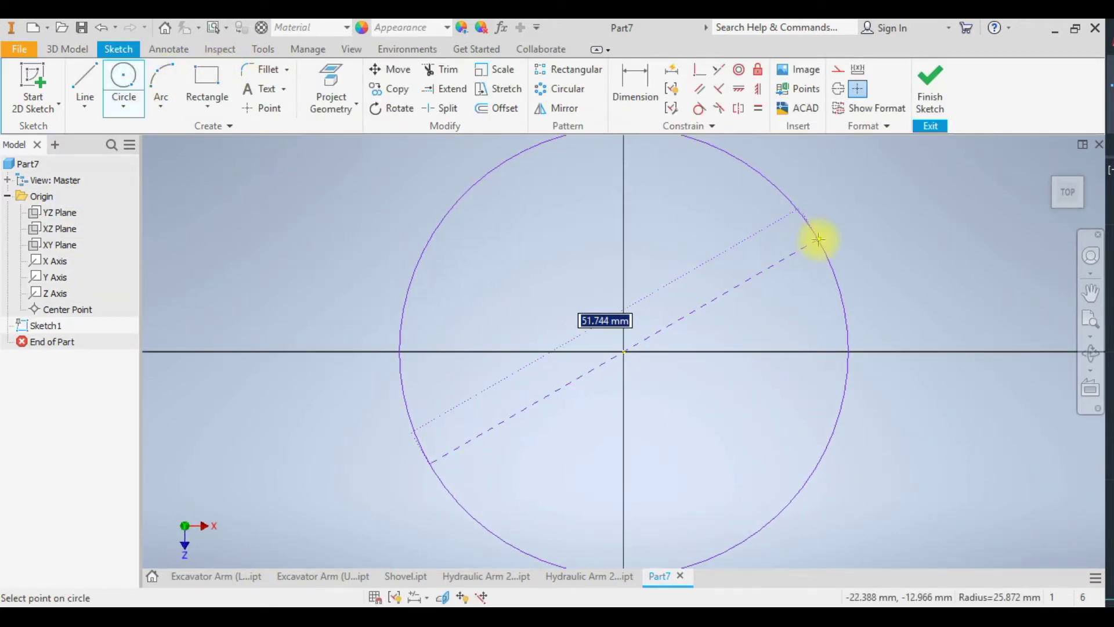
text(2000)
key(Return)
Draw a concentric 100 mm diameter circle at the origin and finish the sketch
scroll(808, 383, down, 4)
scroll(795, 379, up, 10)
scroll(795, 378, up, 2)
click(126, 80)
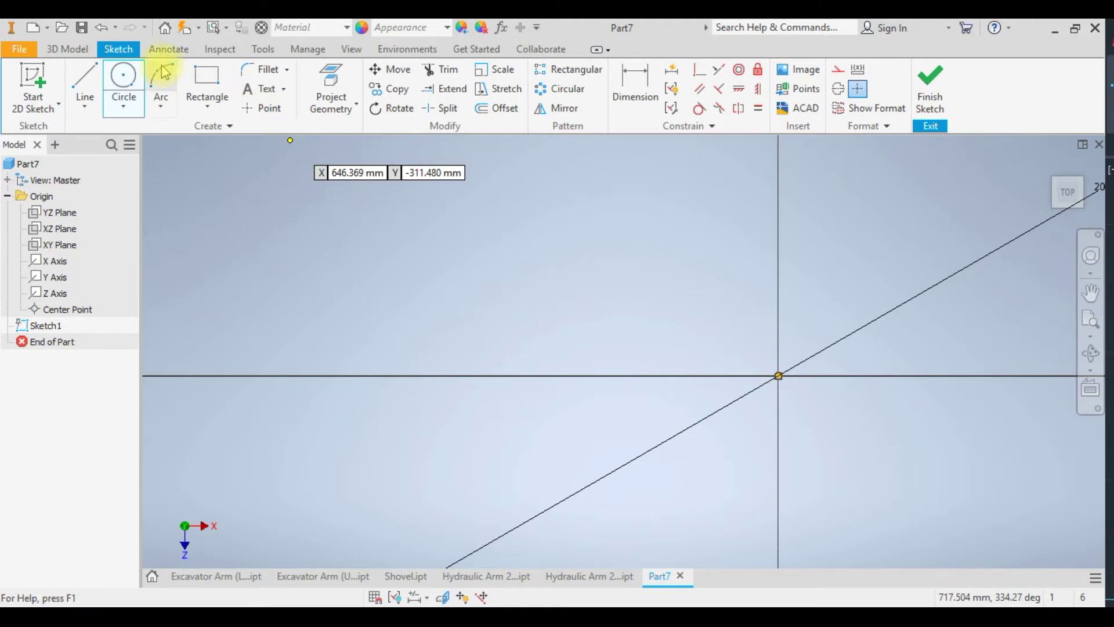
click(778, 376)
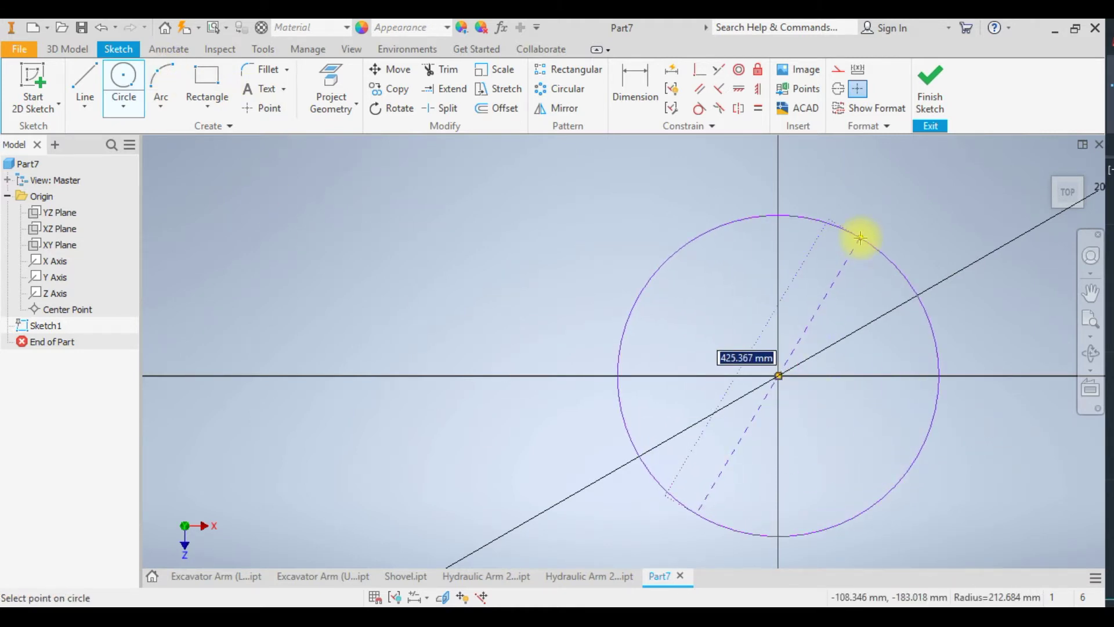
key(Return)
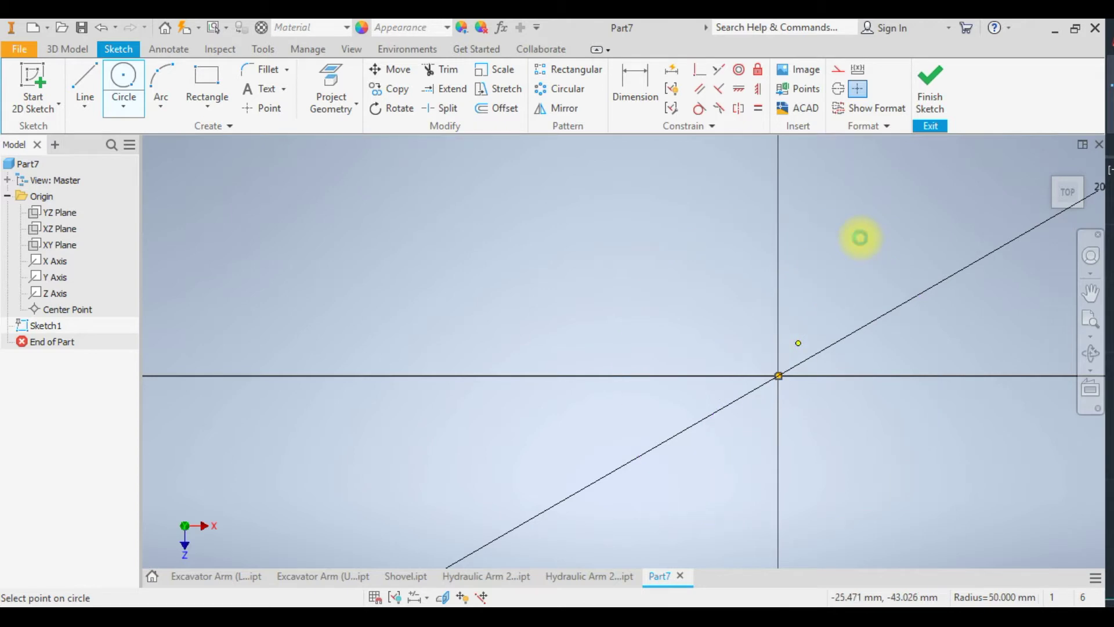
scroll(704, 361, up, 5)
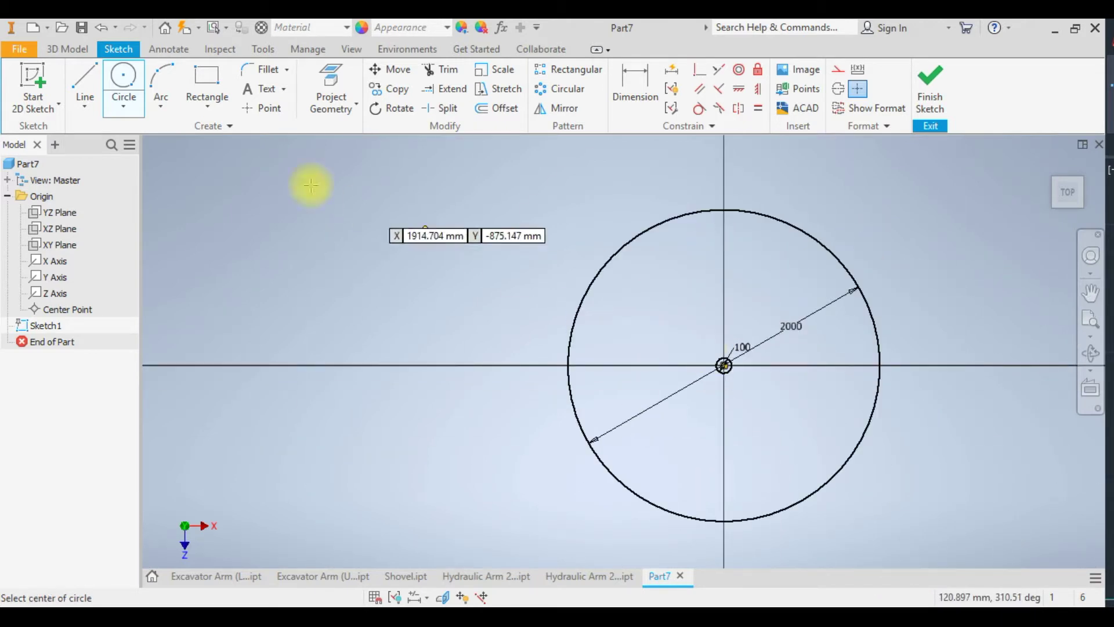
click(931, 93)
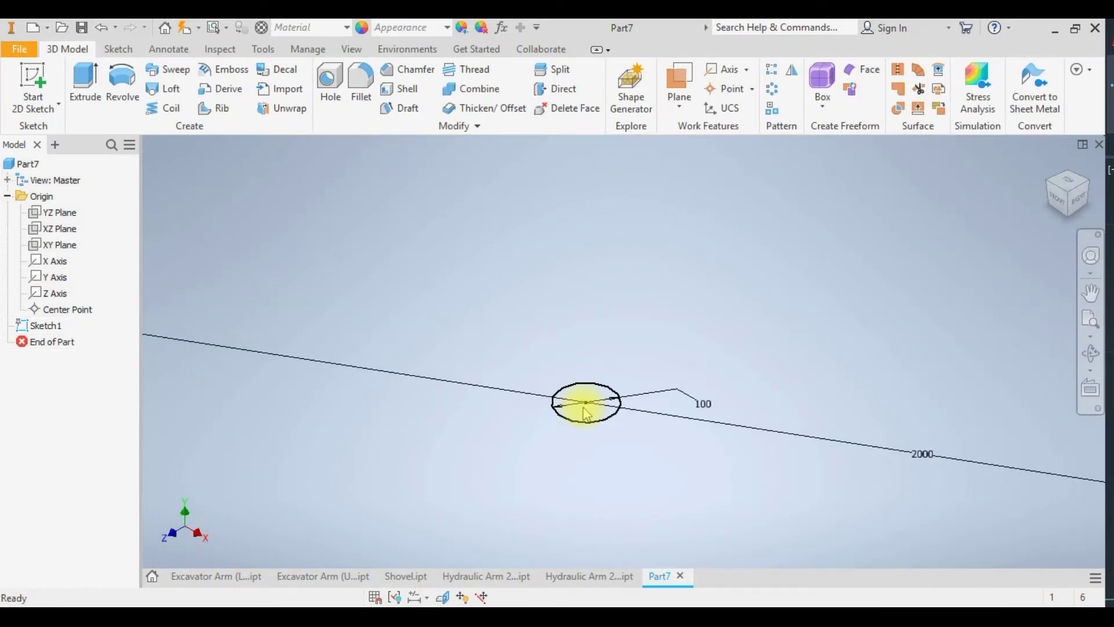
Extrude the region between the two circles upward by 100 mm, leaving the centre hole open
click(85, 81)
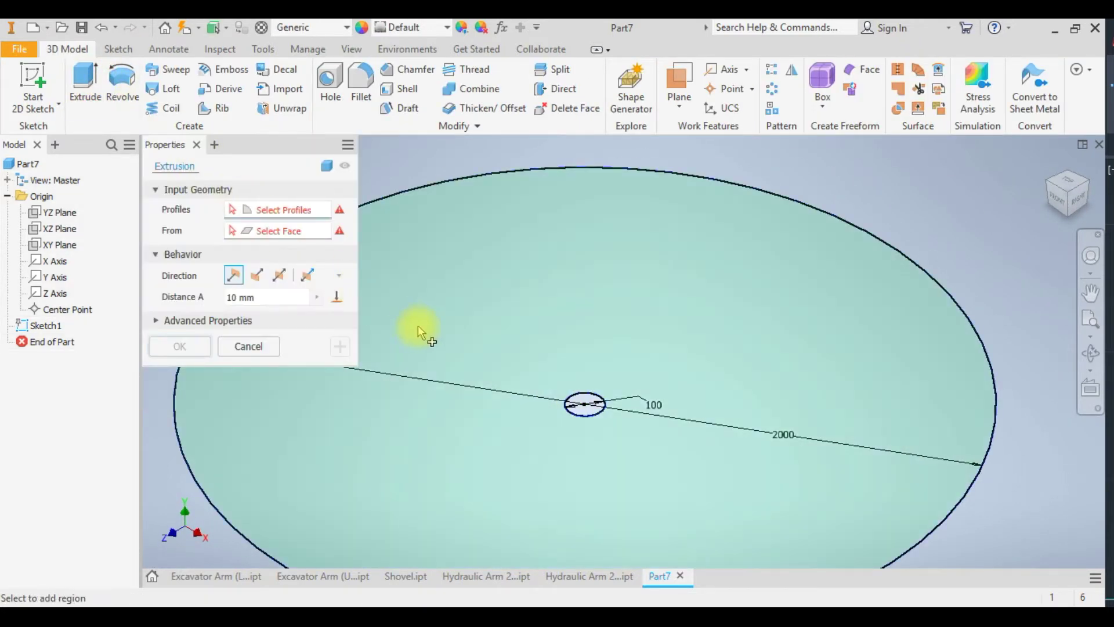
click(473, 308)
click(259, 297)
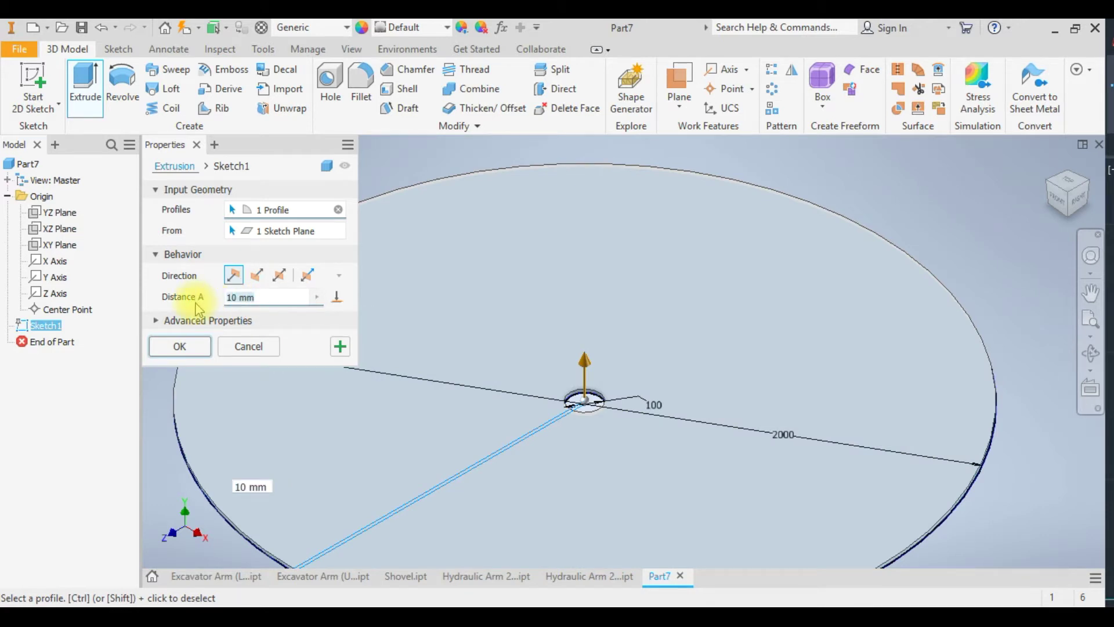
key(Return)
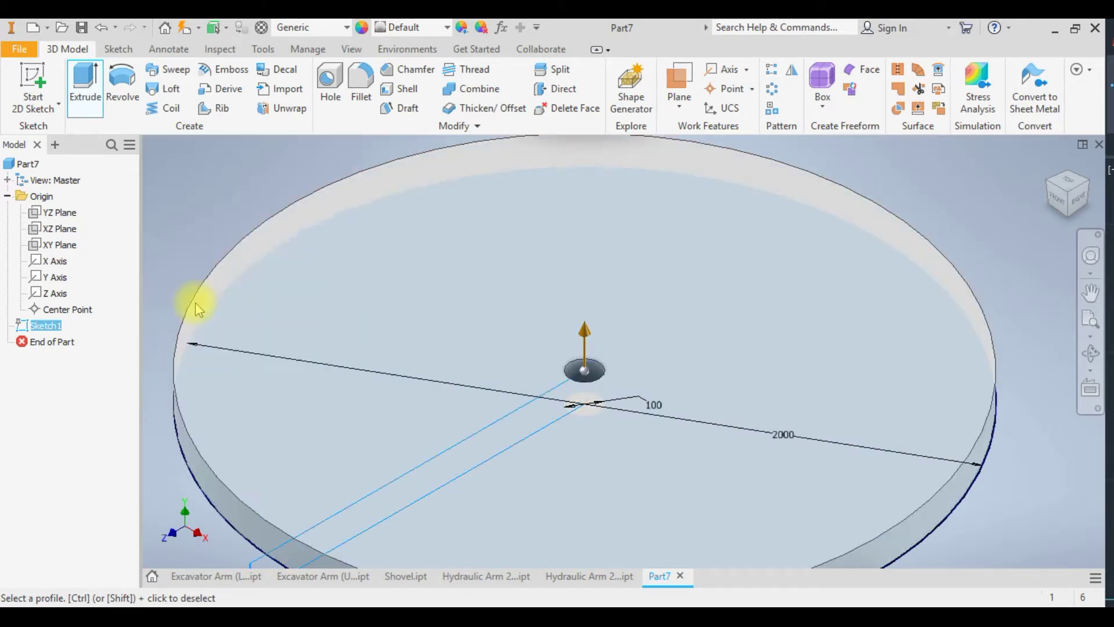
scroll(607, 401, down, 5)
scroll(607, 401, up, 5)
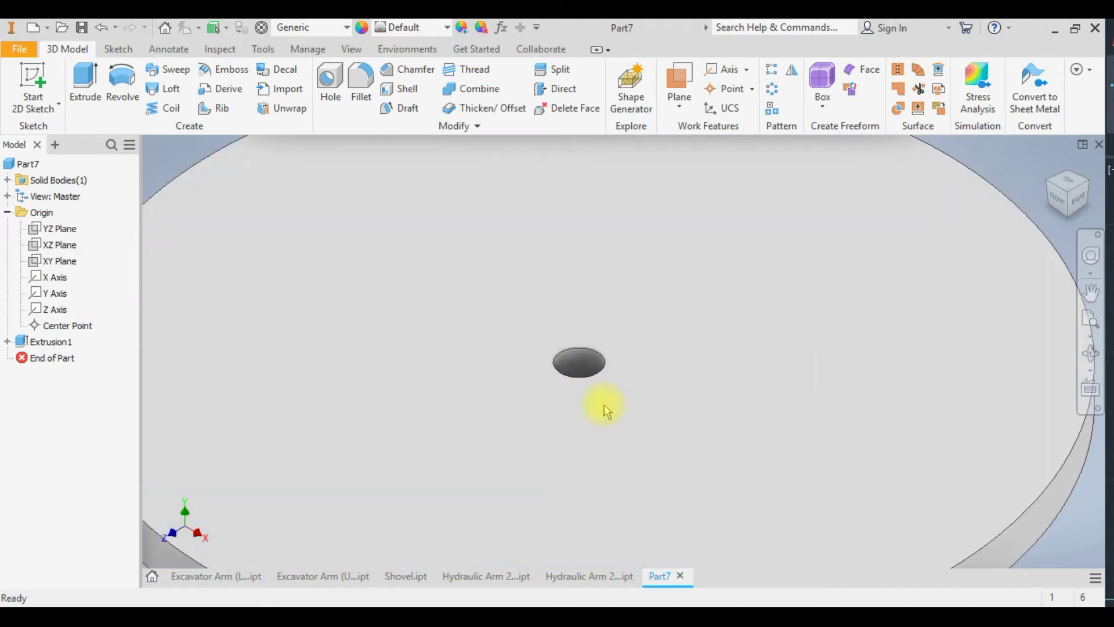
scroll(603, 405, down, 4)
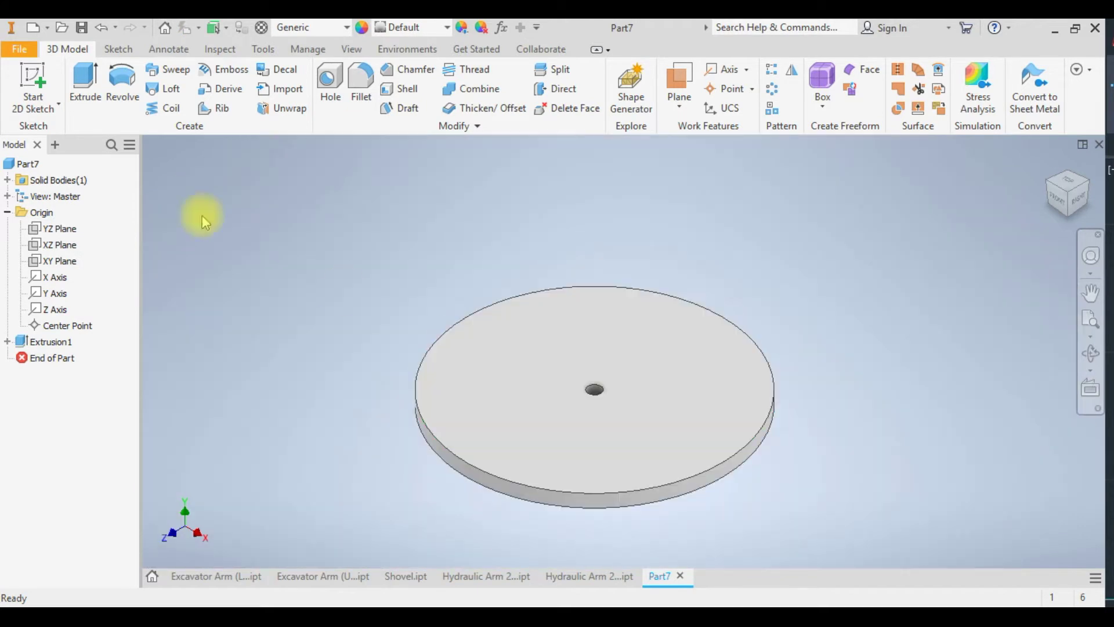
Save the part as Excavator Base (Lower) in the Excavator Arm folder
click(82, 27)
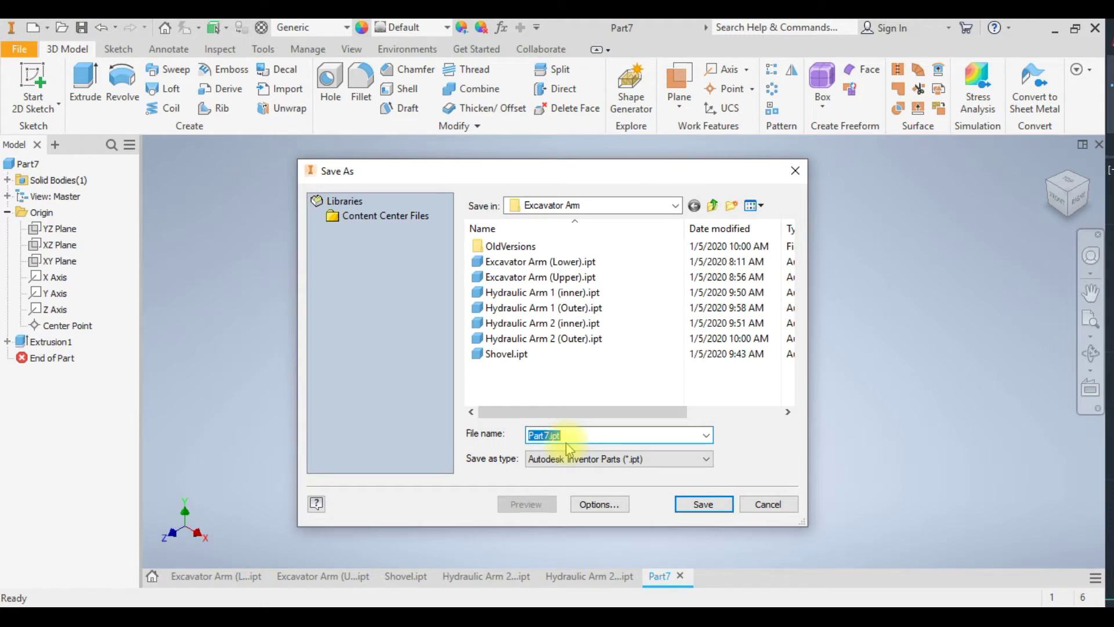
text(Excavator)
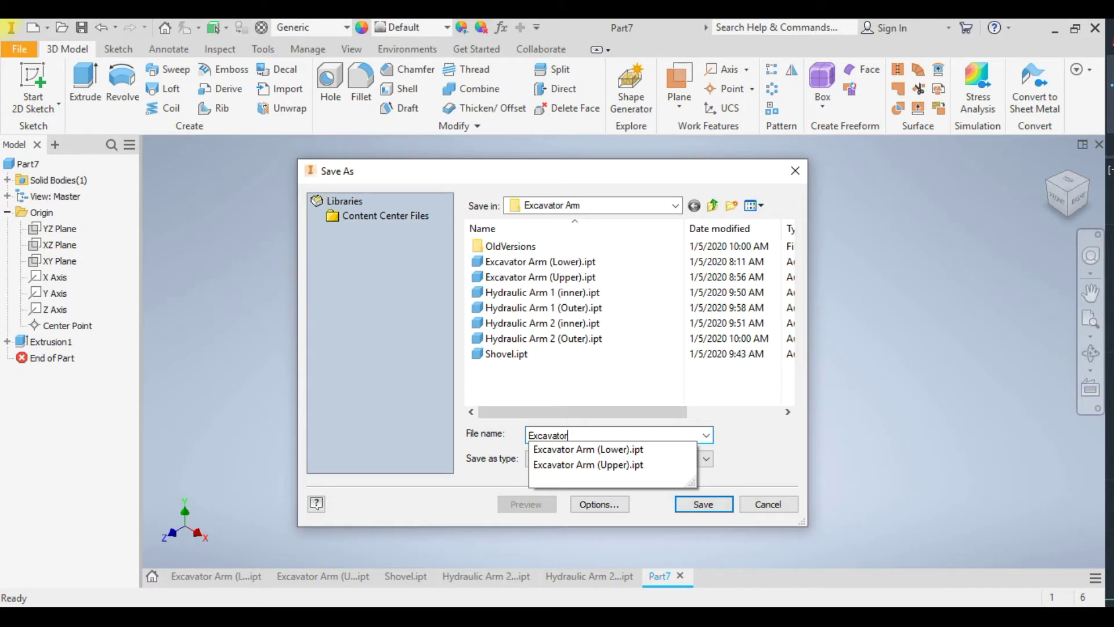
text( Base (Lower)
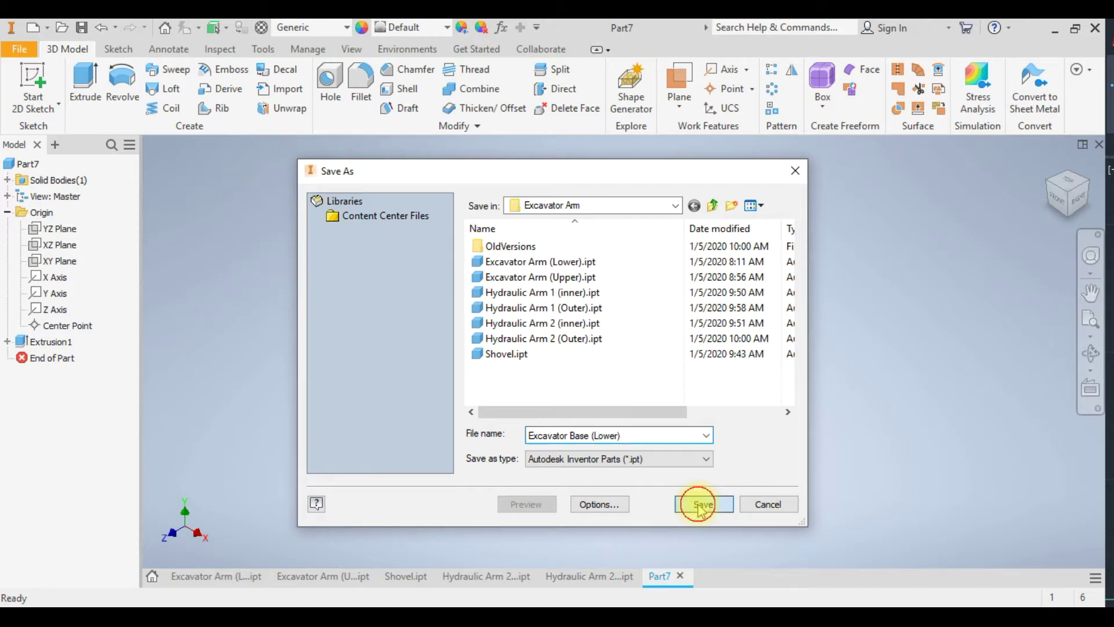
click(701, 505)
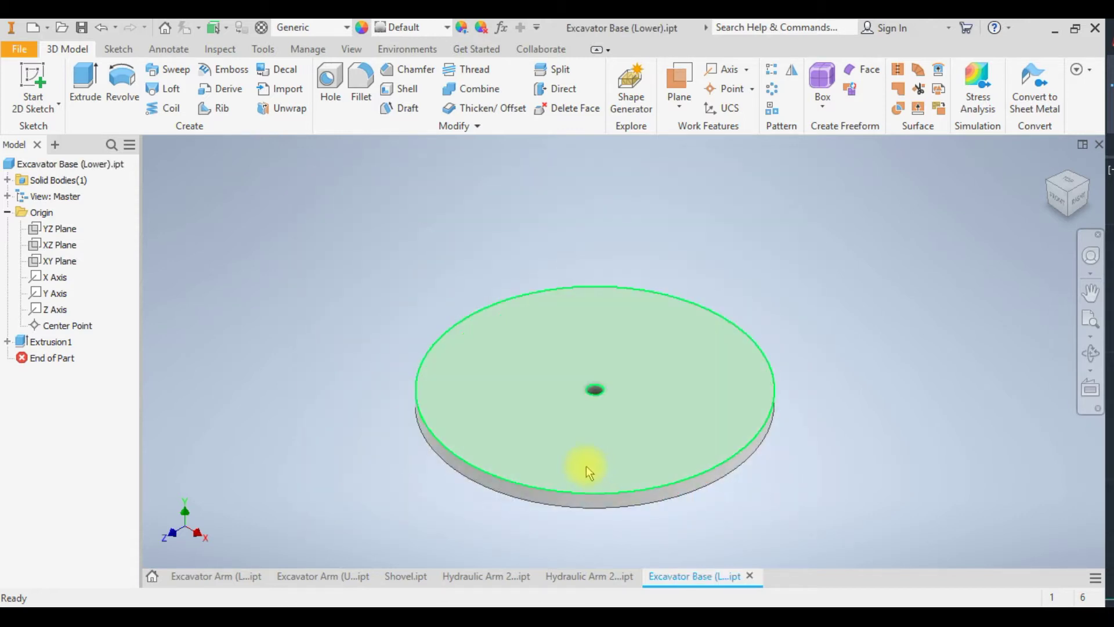
Set the part's physical material to Aluminum 6061 in its iProperties and apply the change
right_click(72, 167)
click(113, 351)
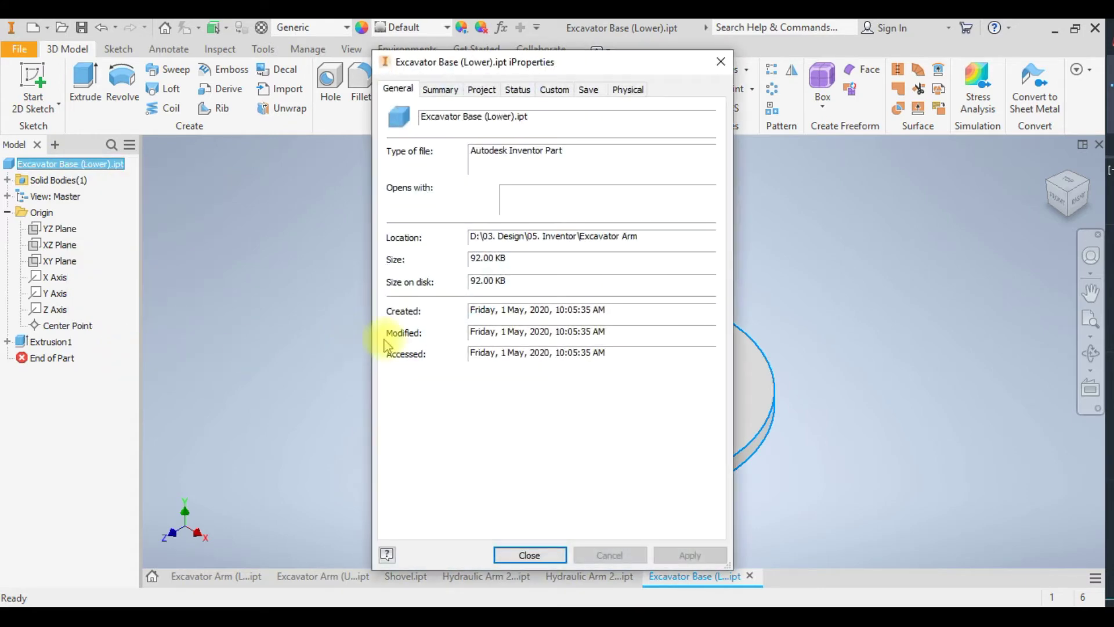
click(626, 91)
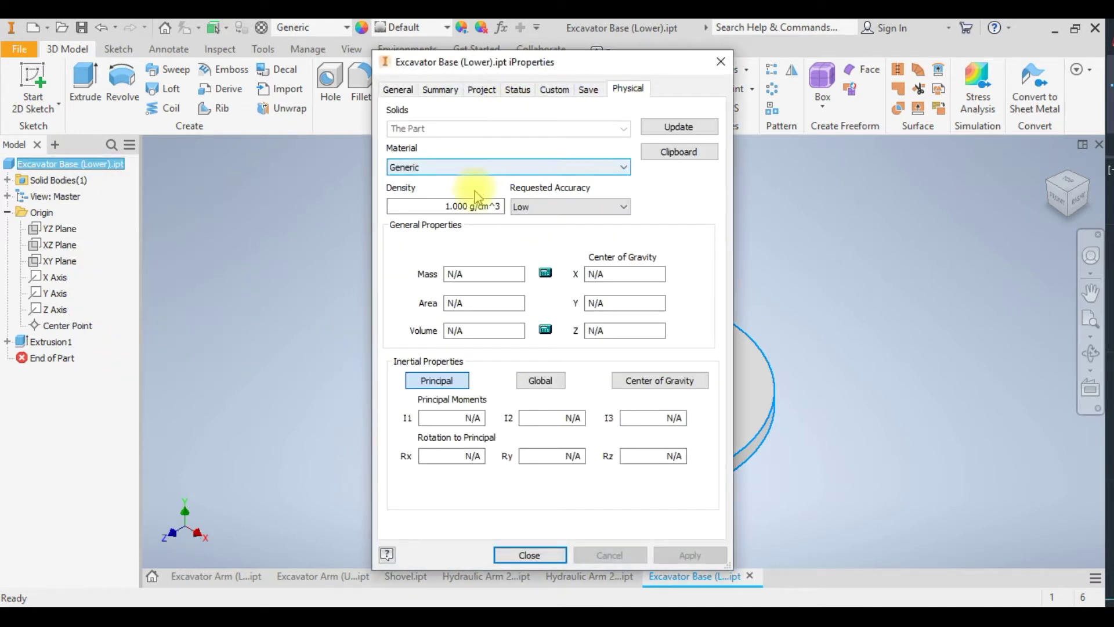
click(462, 168)
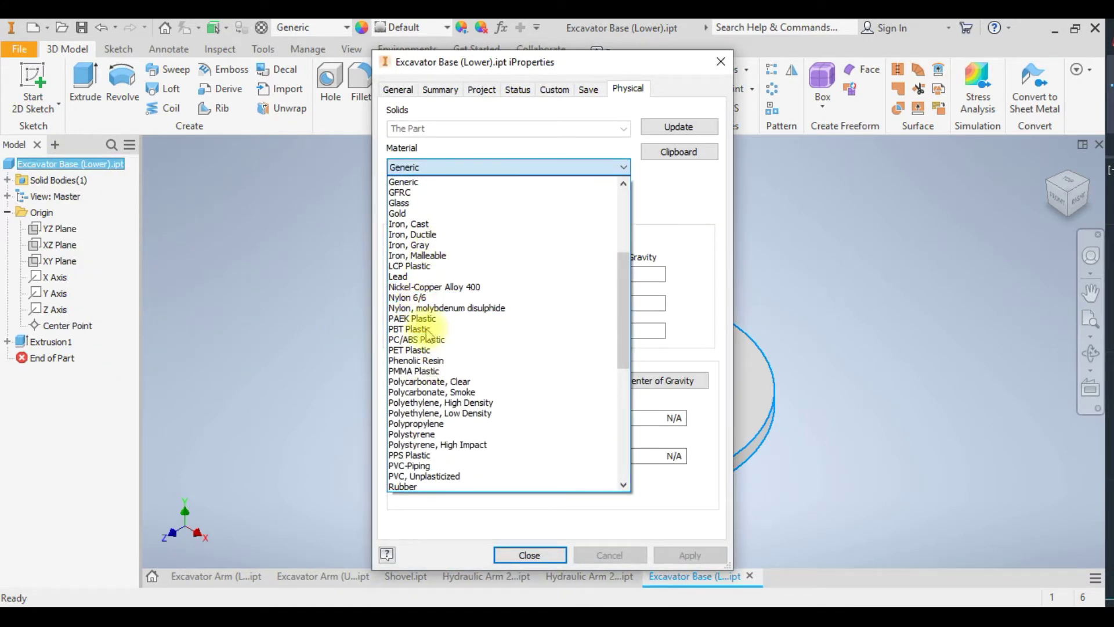
scroll(429, 334, up, 5)
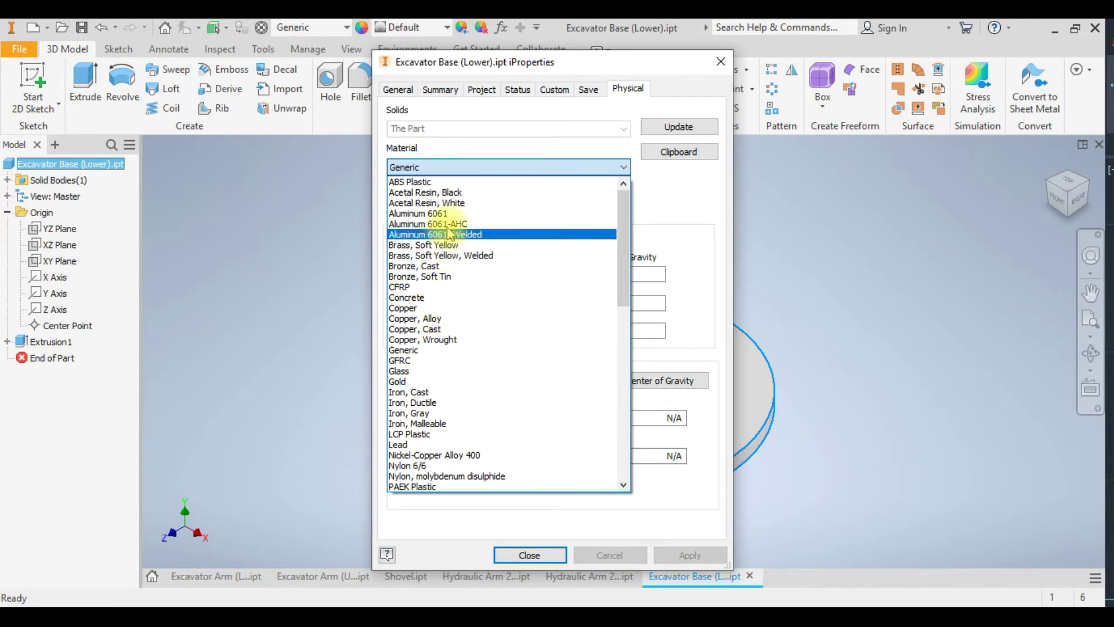
click(447, 213)
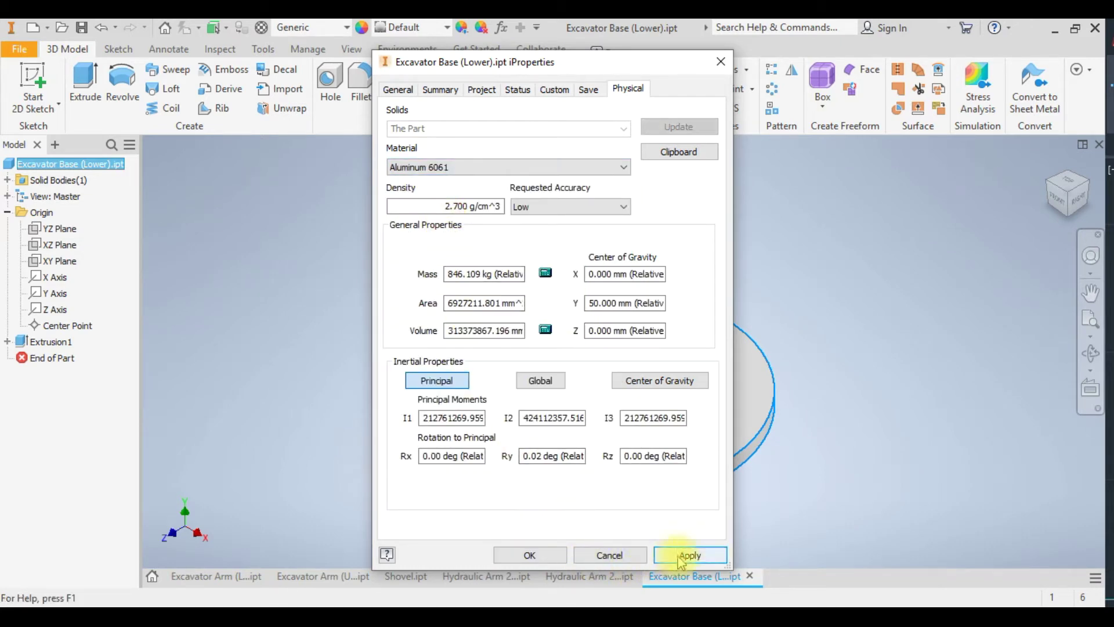
click(682, 557)
click(514, 554)
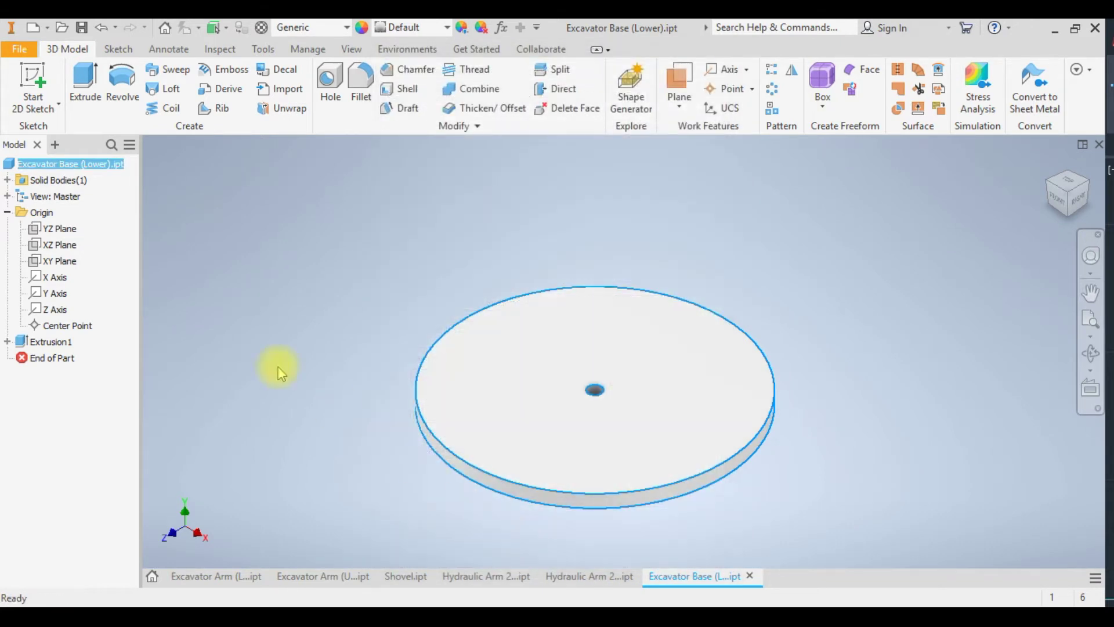
click(360, 342)
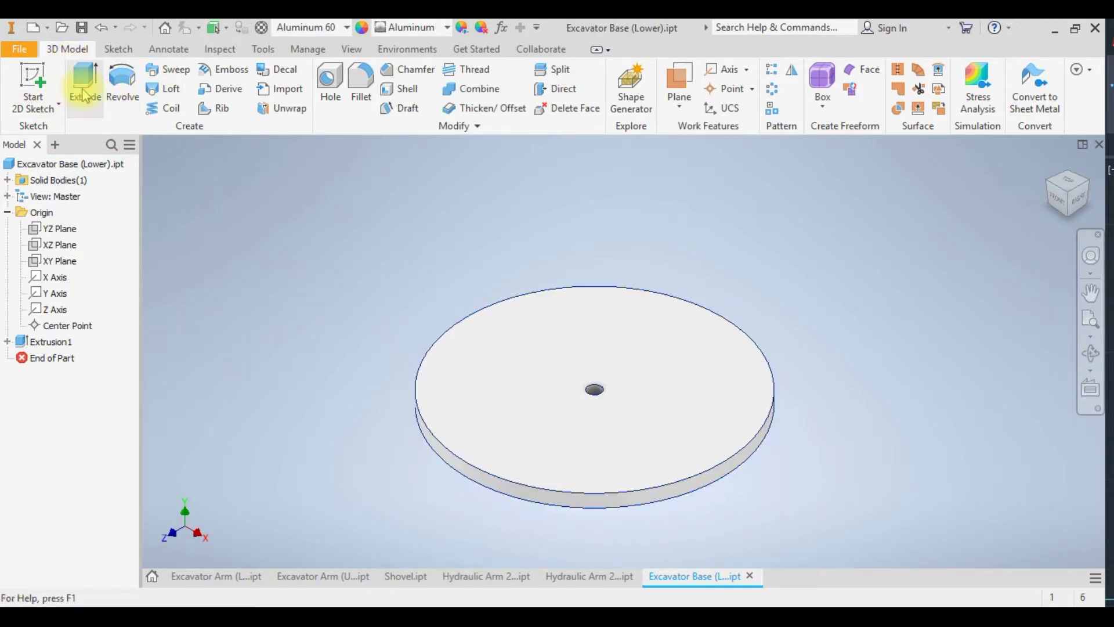
Open the appearance browser and show the Metallic Paint category of the Inventor Material Library
click(262, 49)
click(136, 97)
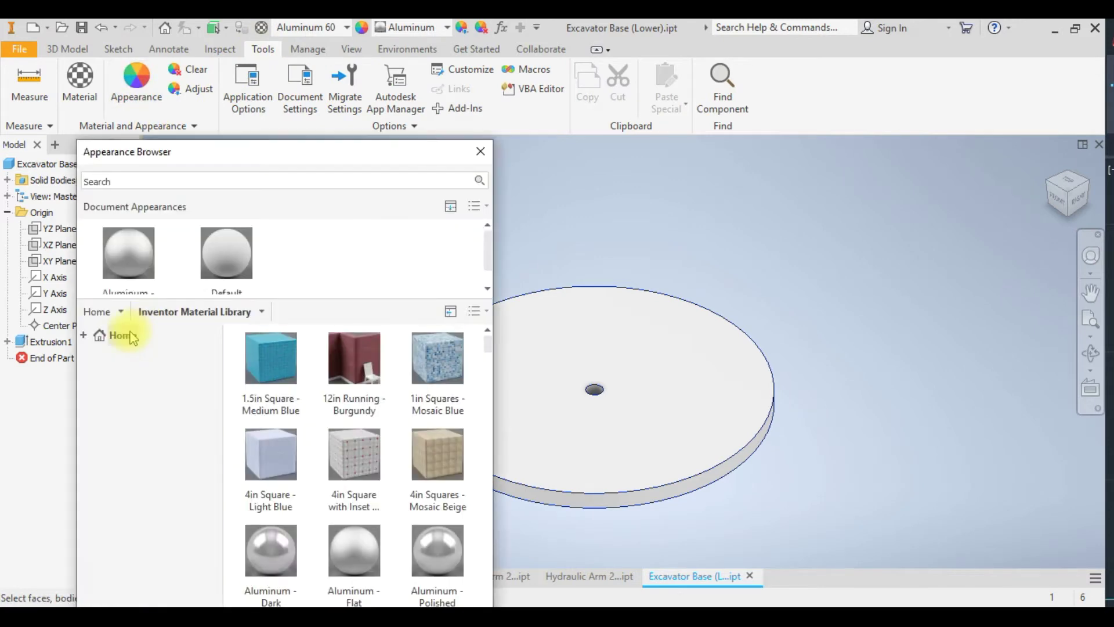
click(84, 336)
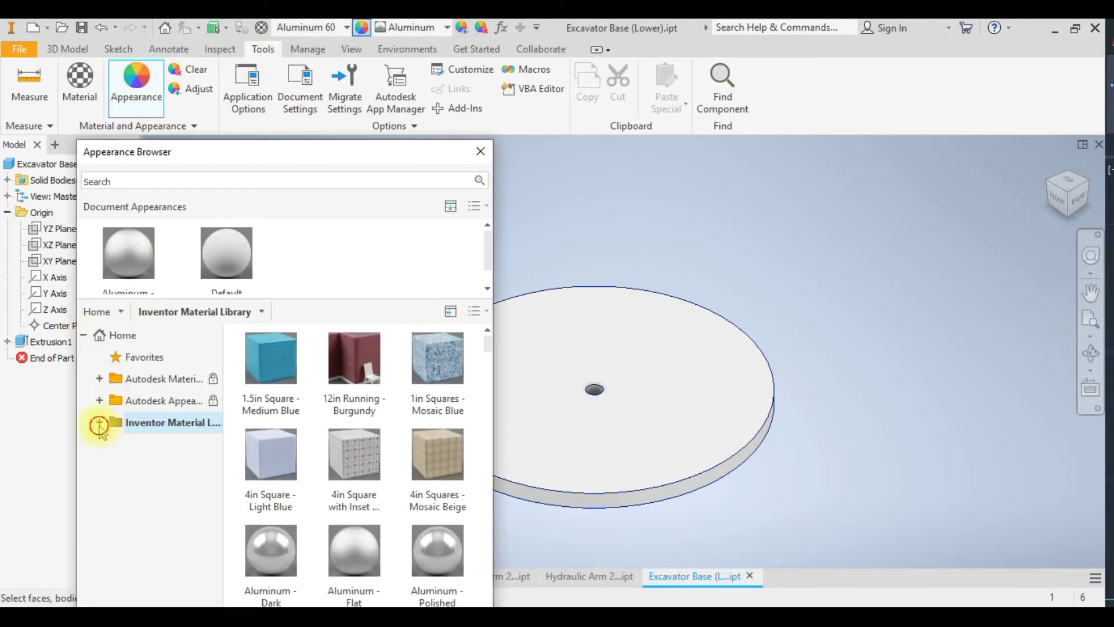
click(99, 425)
scroll(155, 507, down, 3)
scroll(170, 532, down, 3)
click(173, 488)
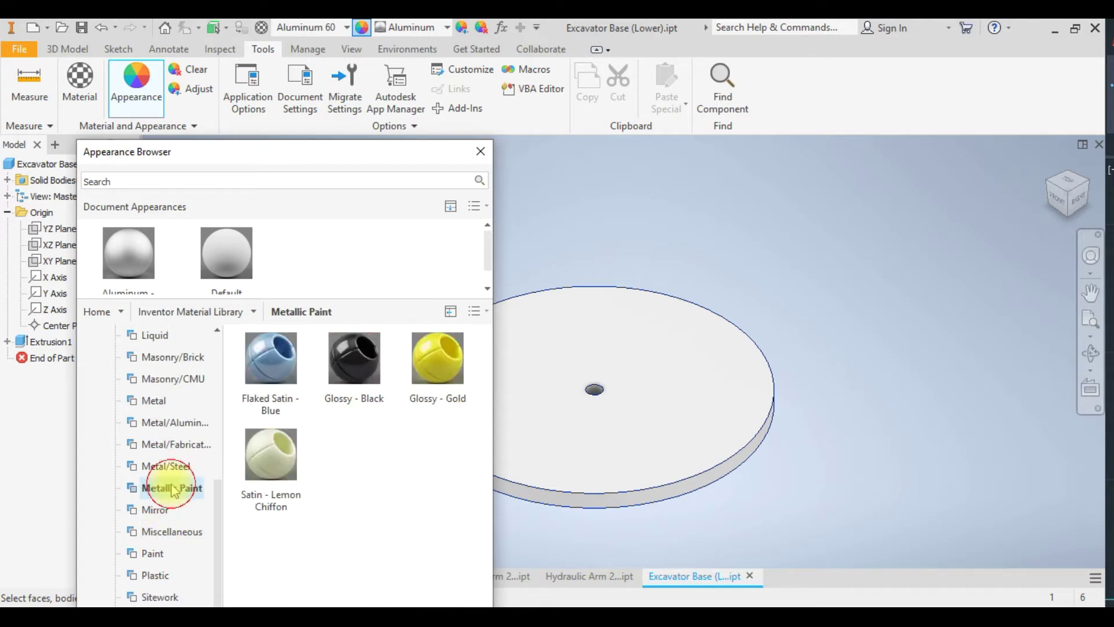
Apply the Glossy - Gold metallic paint to the lower base disc and close the appearance browser
click(432, 352)
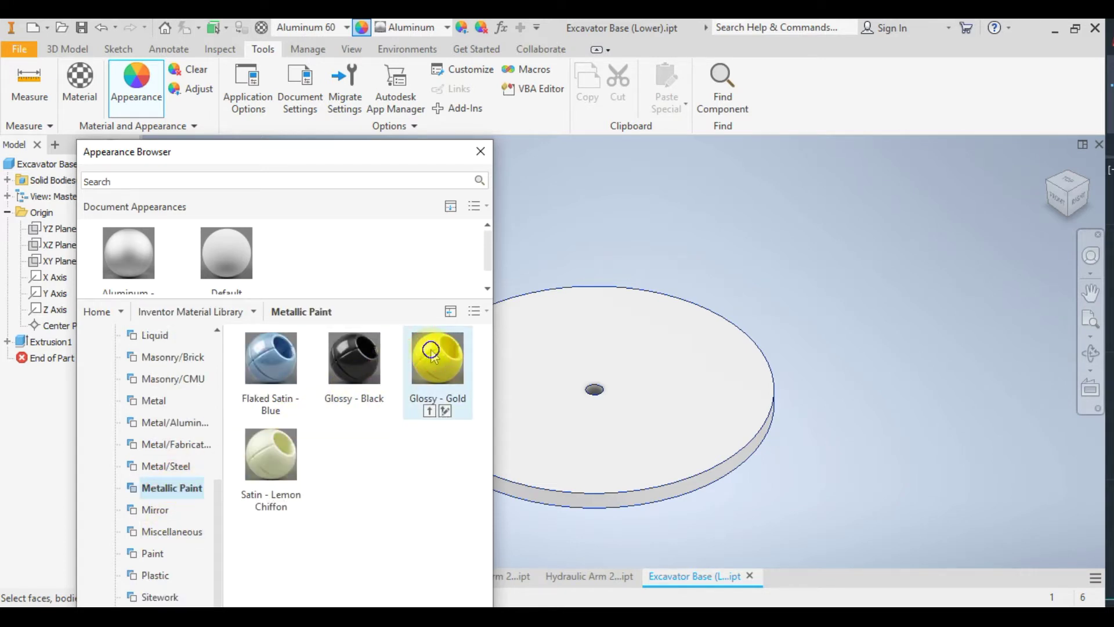
right_click(431, 354)
click(662, 395)
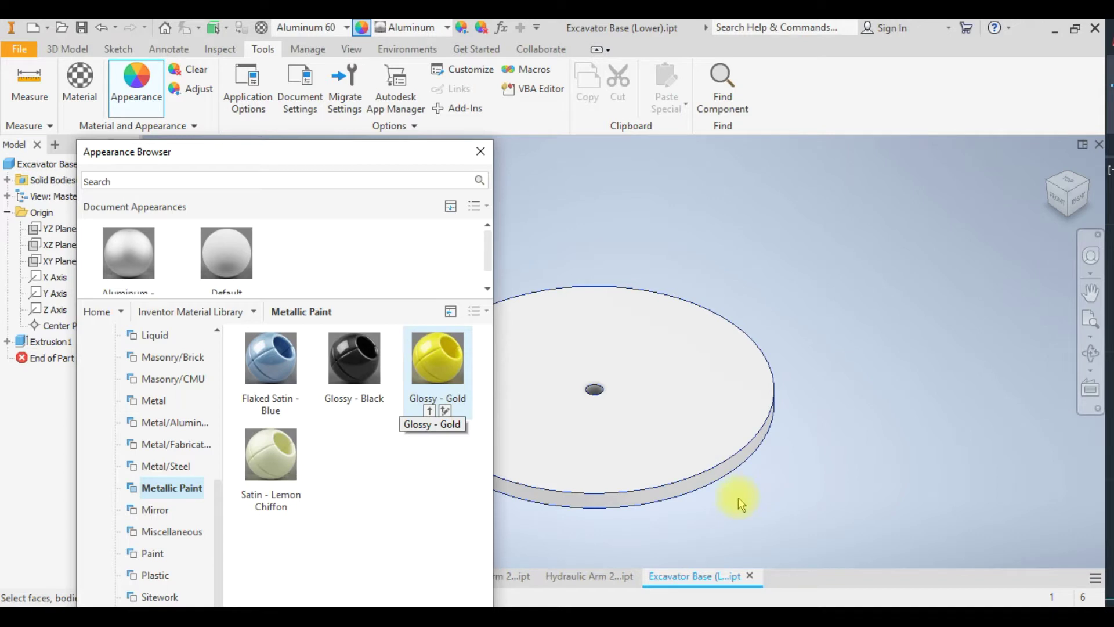
click(738, 401)
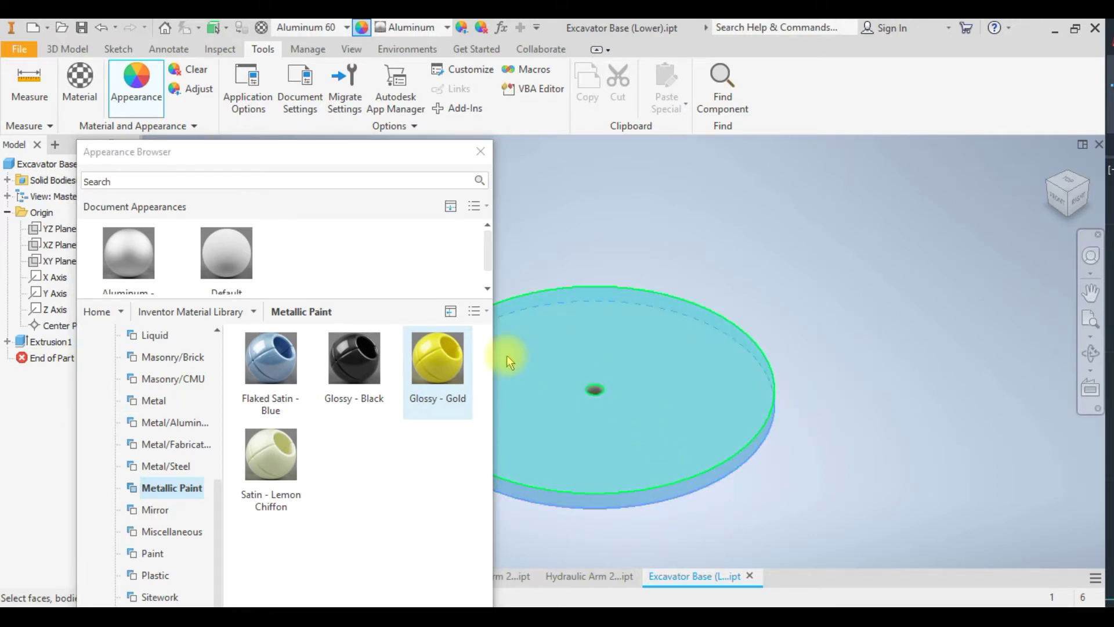
right_click(435, 366)
click(499, 374)
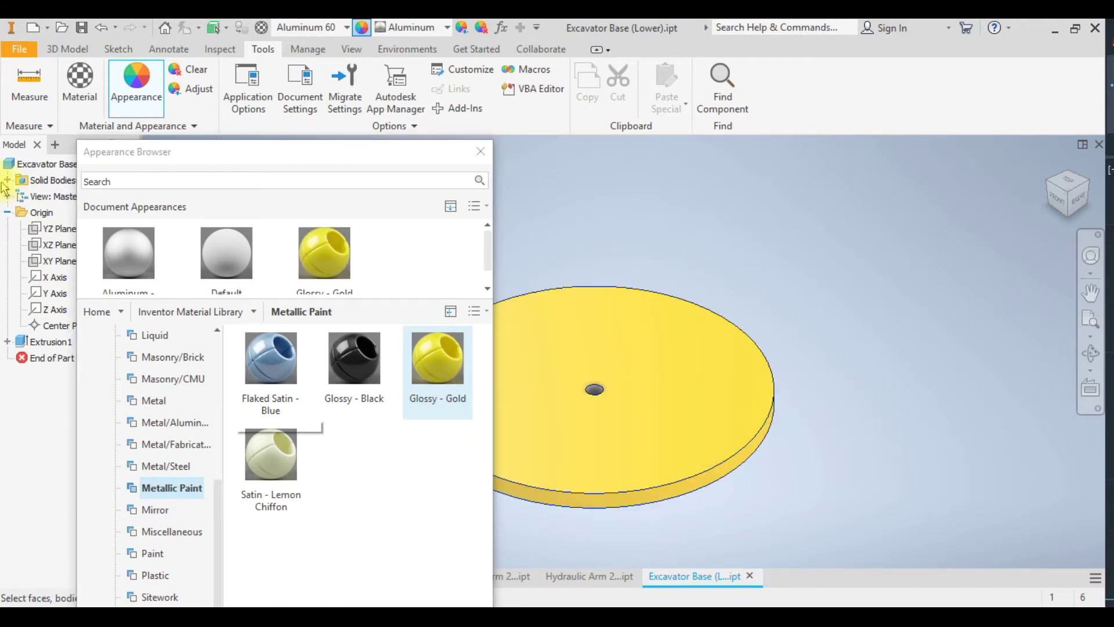
click(480, 152)
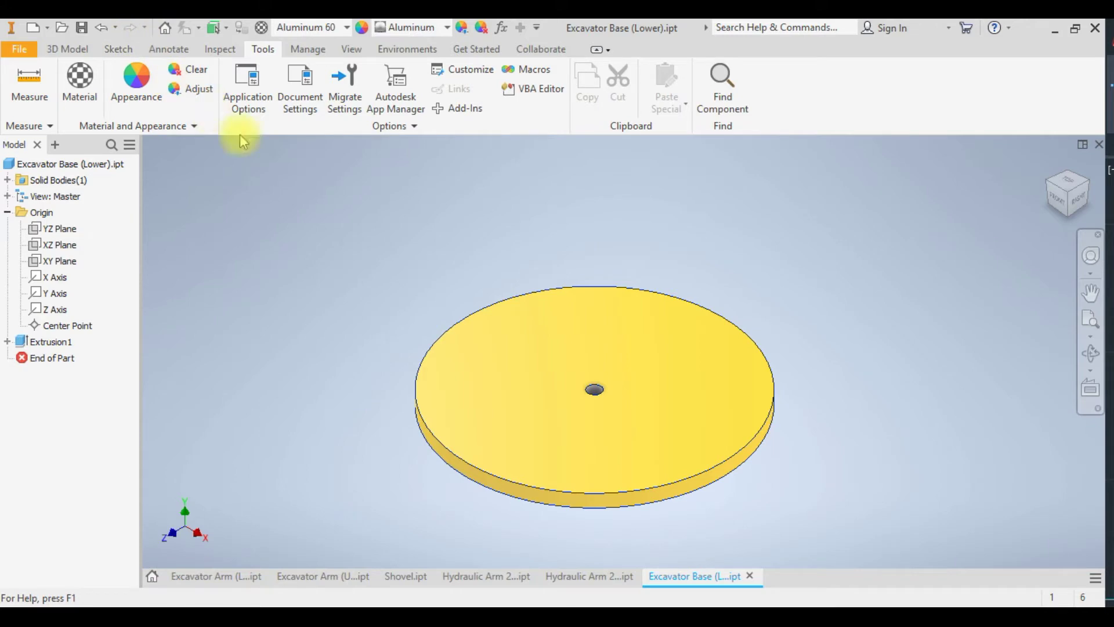
Create a new part from the metric Standard (mm).ipt template and start a sketch on the XZ plane
click(36, 29)
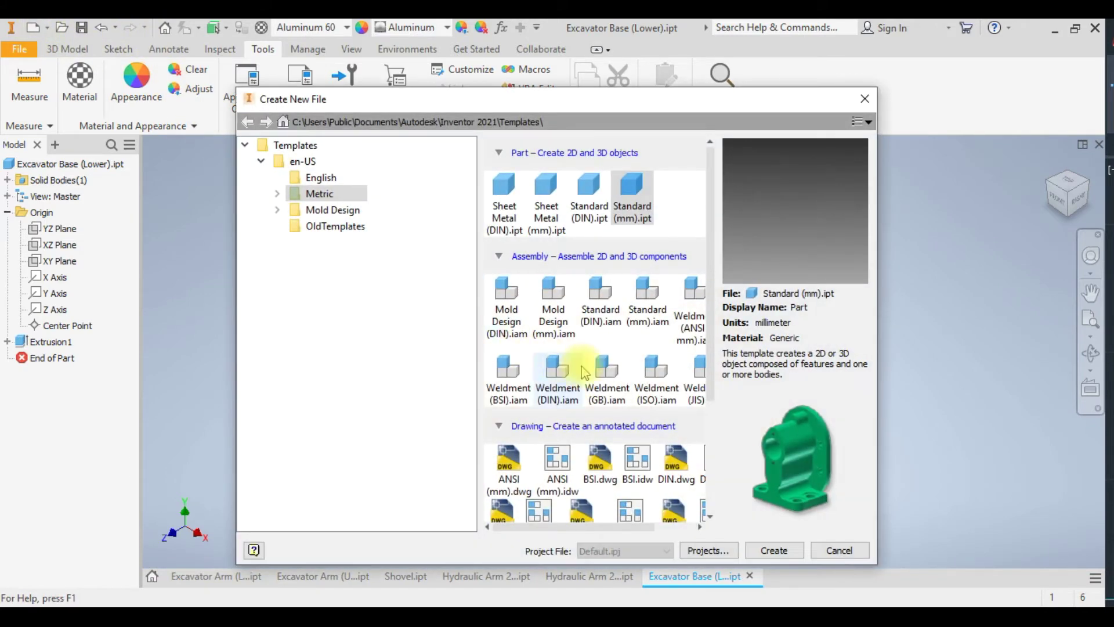
click(778, 550)
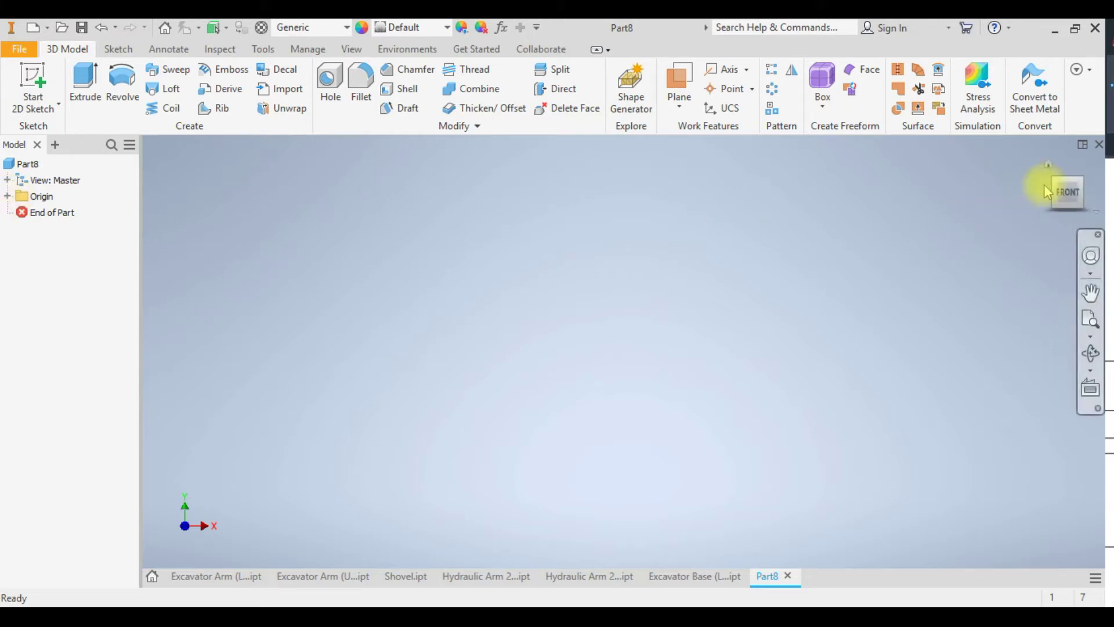
mouse_move(1049, 169)
click(1048, 163)
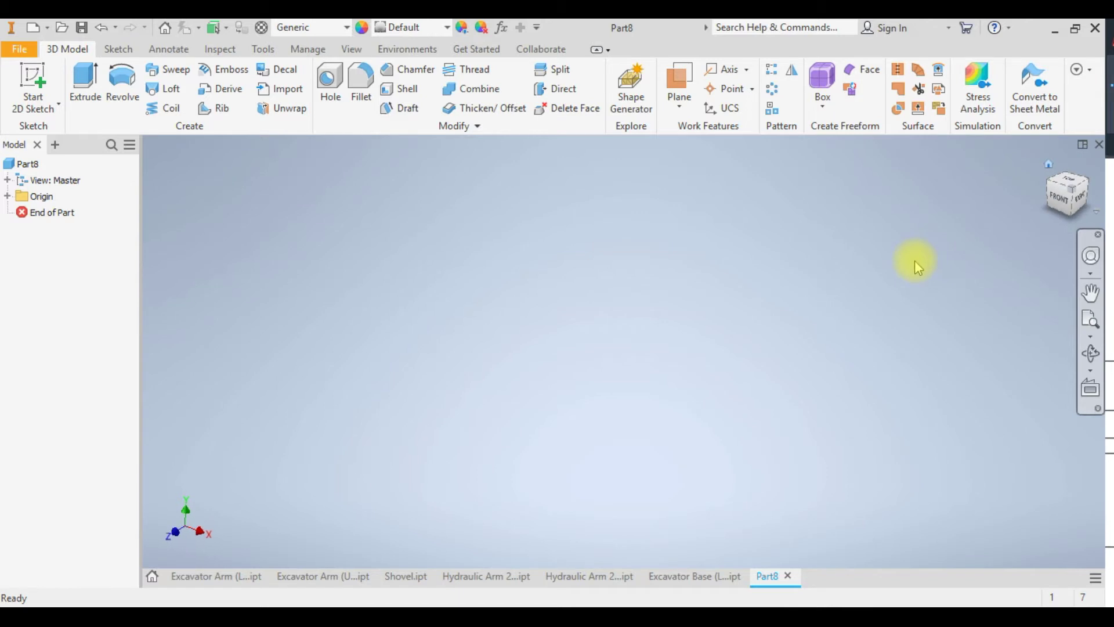
click(7, 197)
click(65, 230)
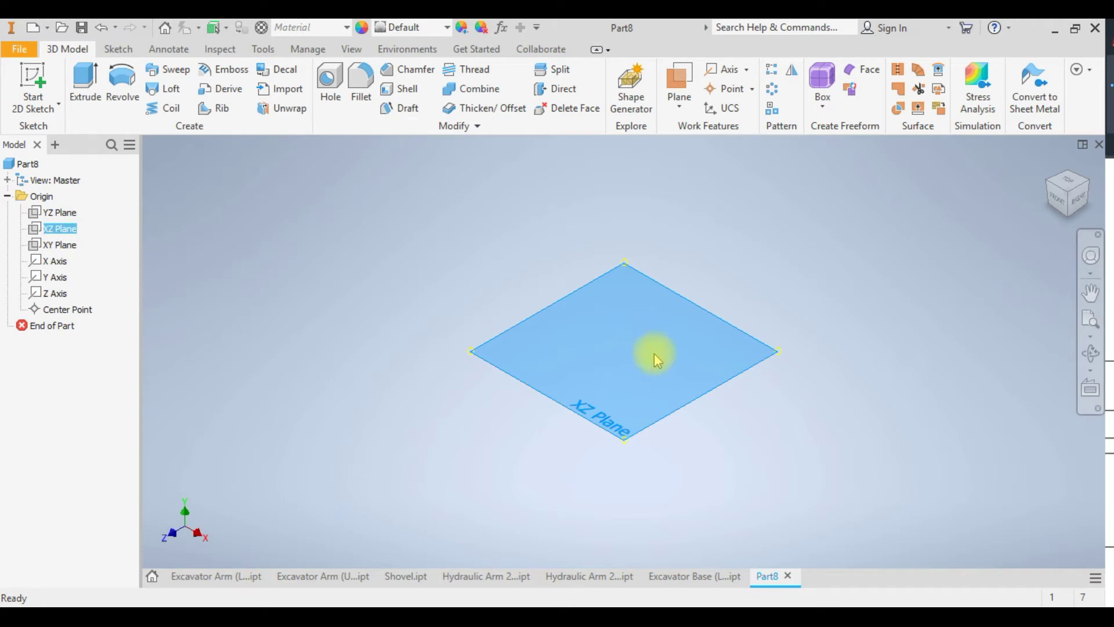
Switch to the excavator arm PDF in Acrobat Reader, examine the dimensions of part 8, and return to the sketch in Inventor
click(457, 623)
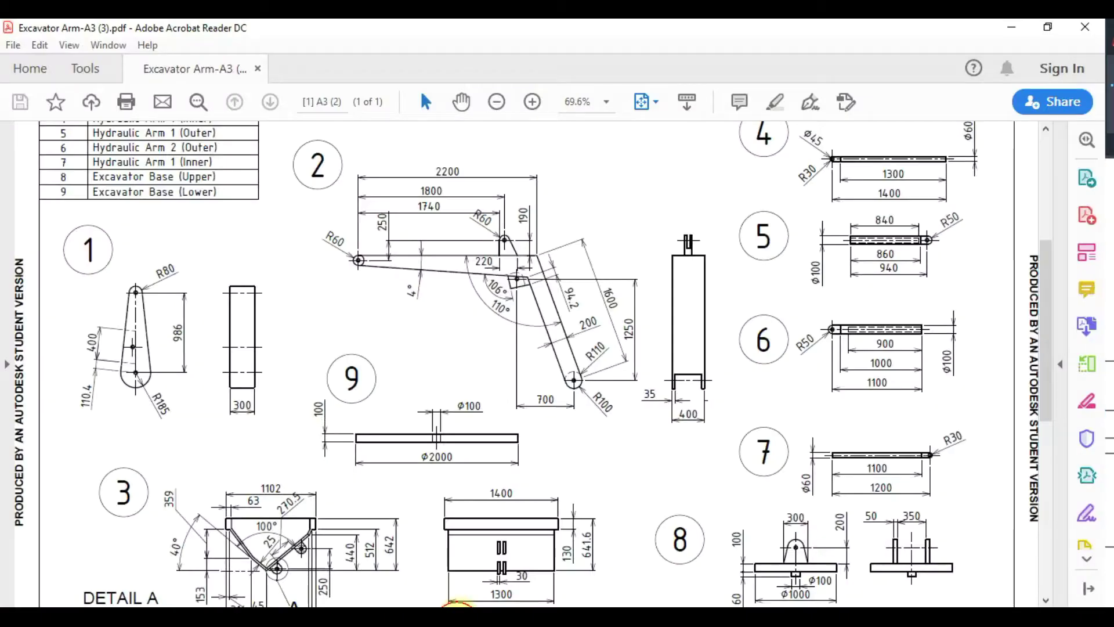
scroll(875, 510, down, 3)
ctrl+scroll(848, 489, up, 2)
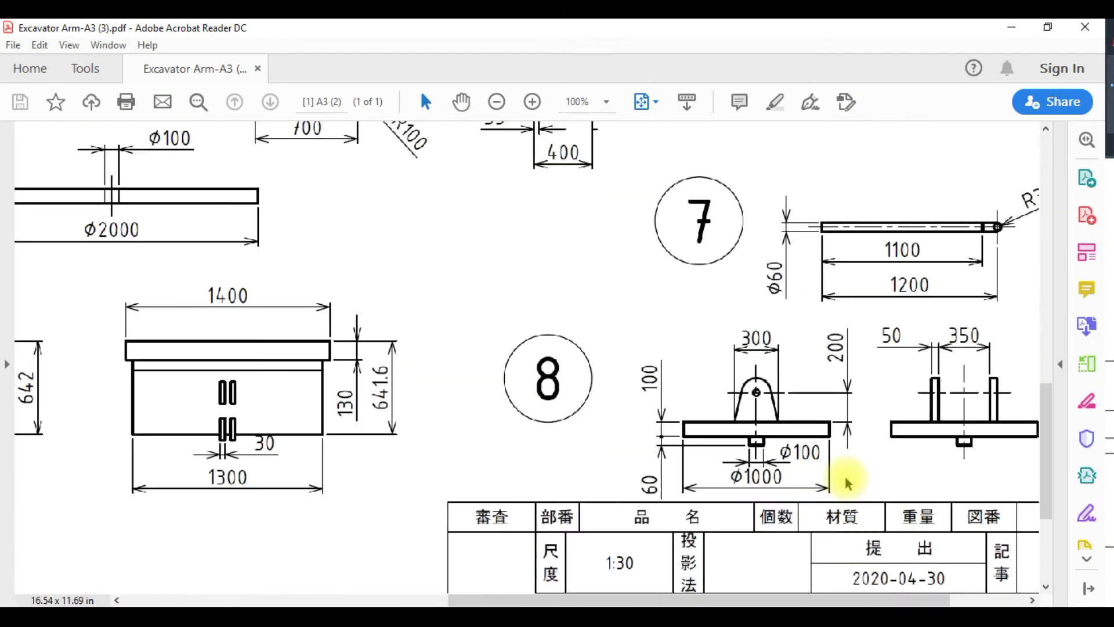
ctrl+scroll(847, 481, up, 3)
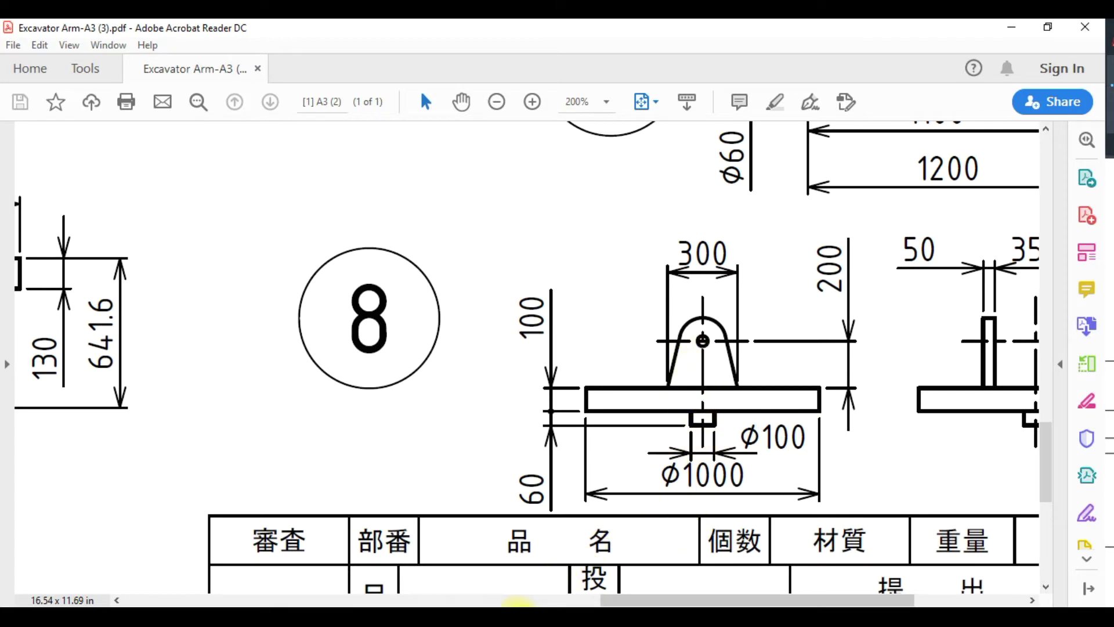
click(483, 603)
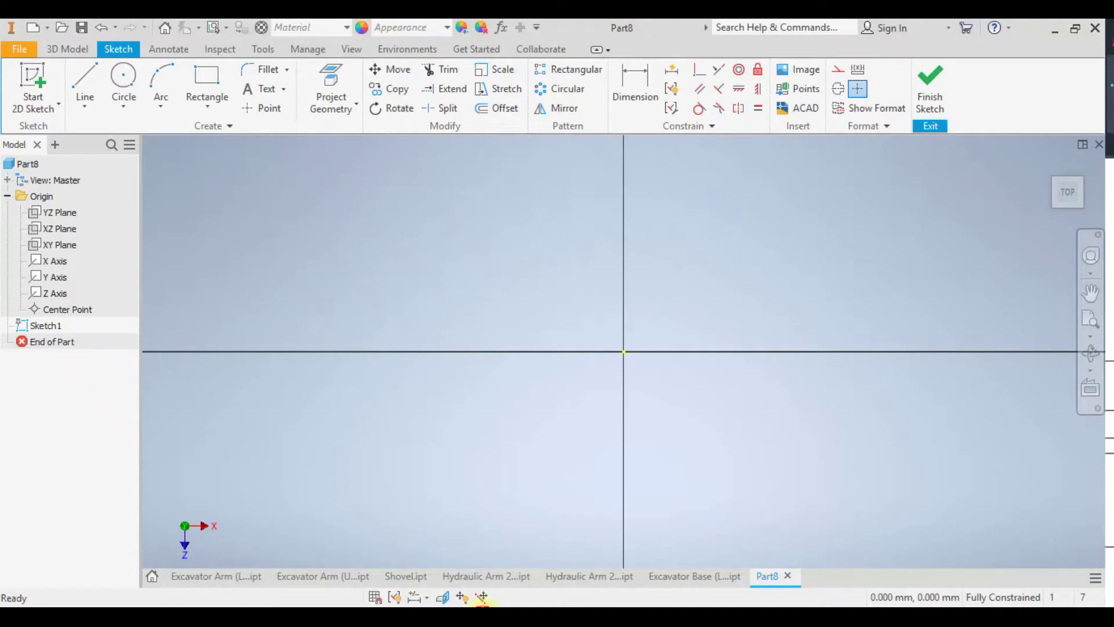
Draw a 1000 mm diameter circle centred on the origin and finish the sketch
click(122, 79)
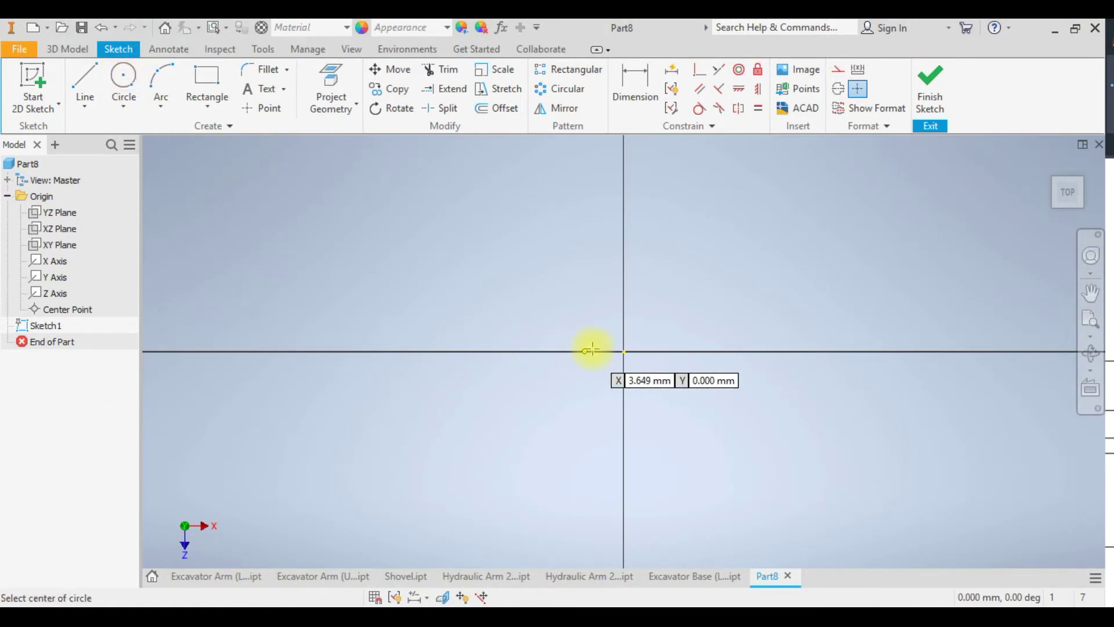
click(622, 351)
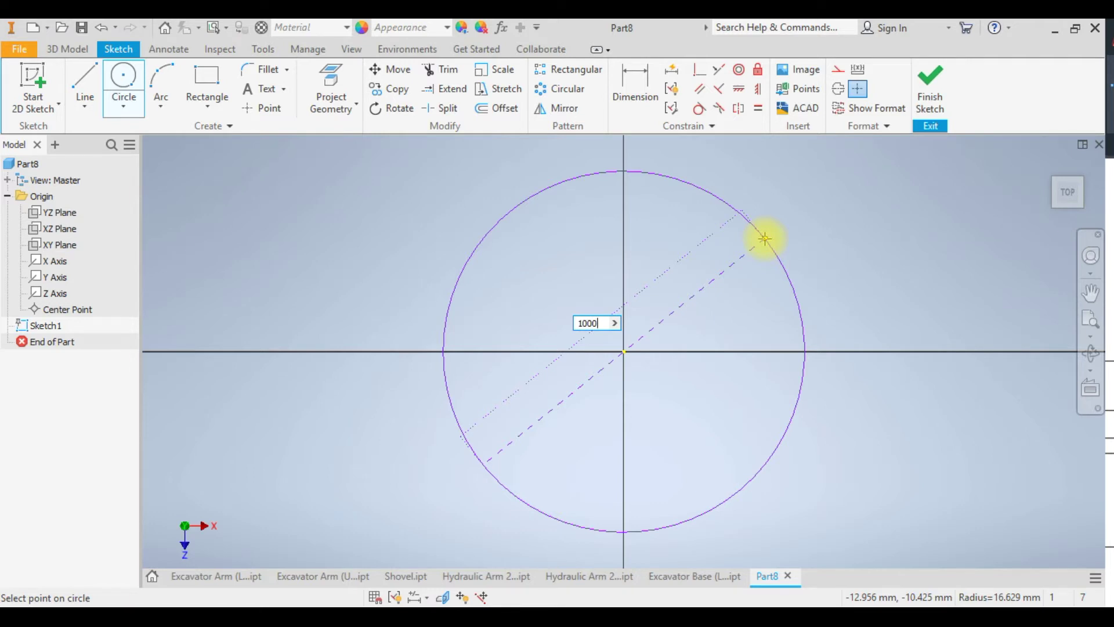
key(Return)
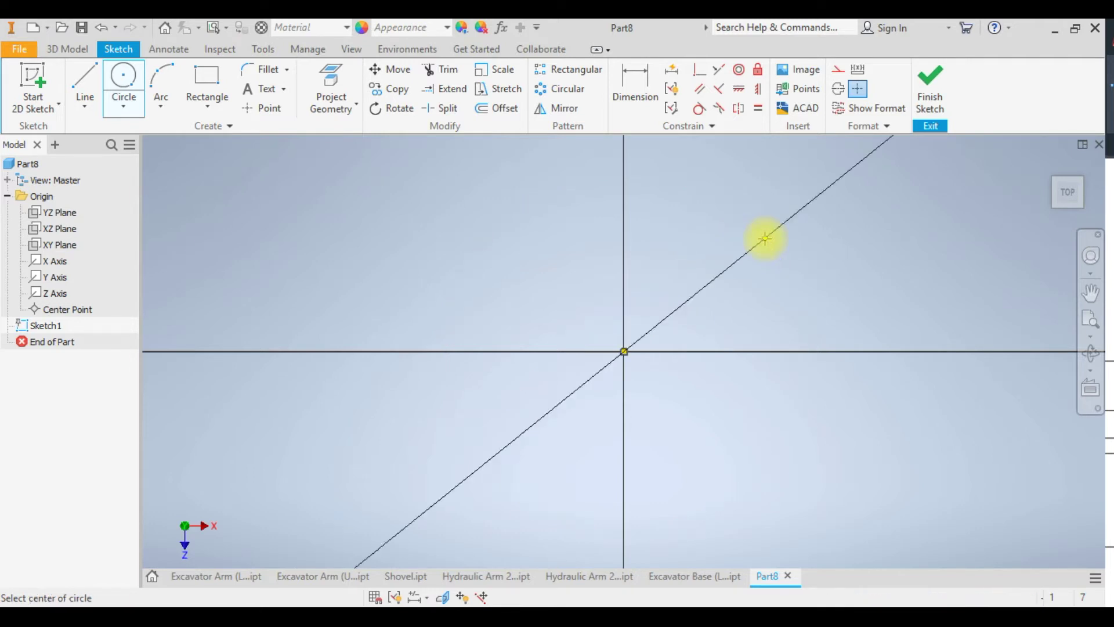
scroll(773, 271, down, 5)
scroll(774, 272, up, 3)
scroll(774, 272, down, 8)
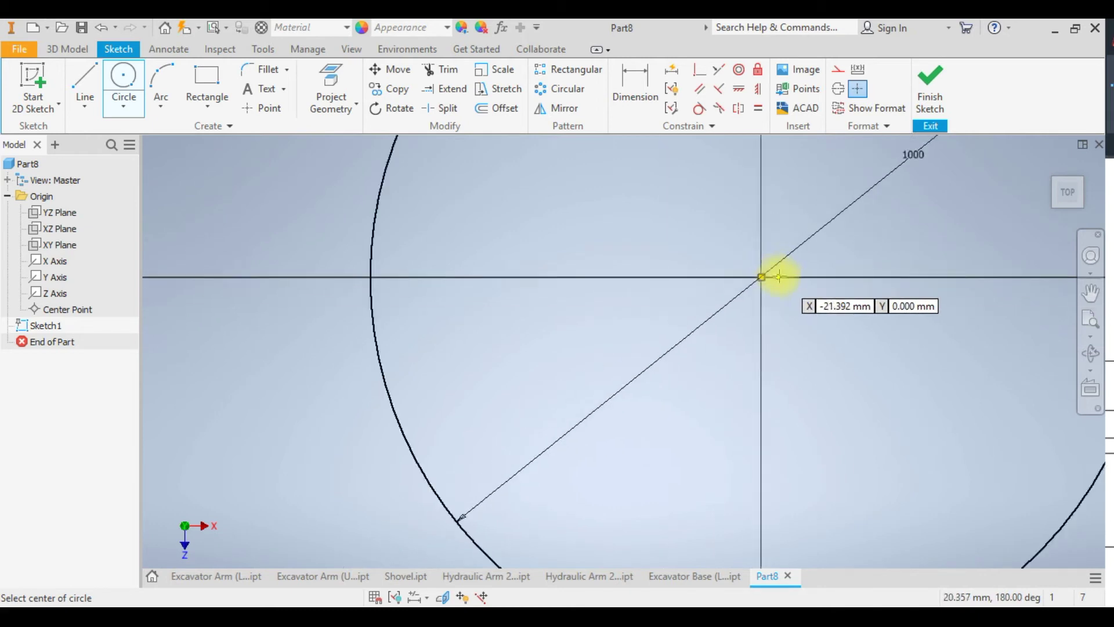
click(929, 90)
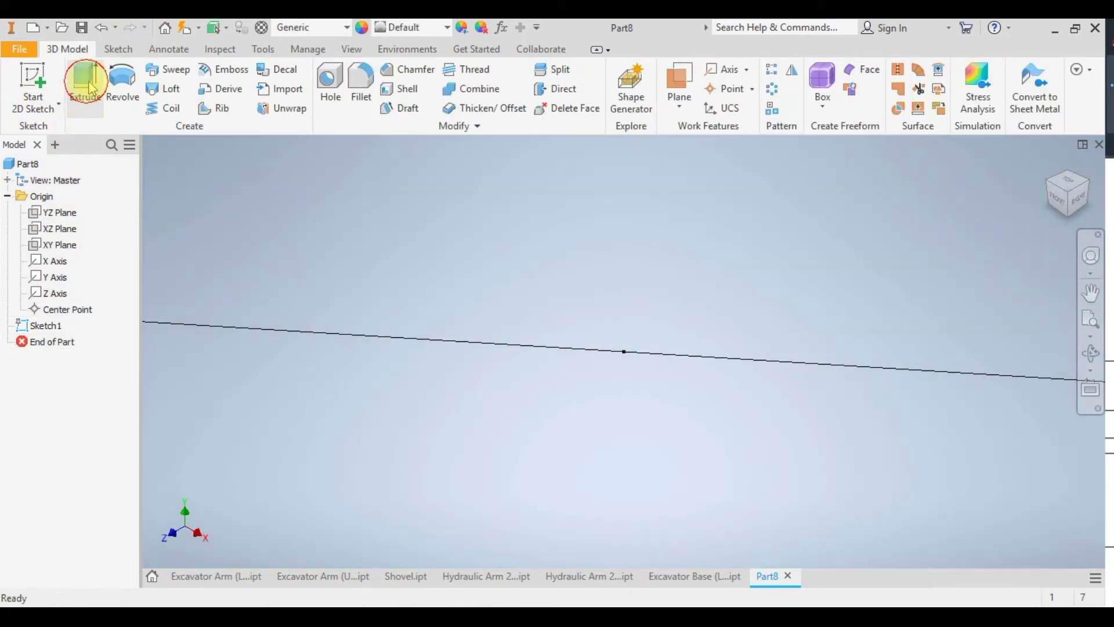
Extrude the circle upward by 100 mm to form the upper base disc
click(85, 87)
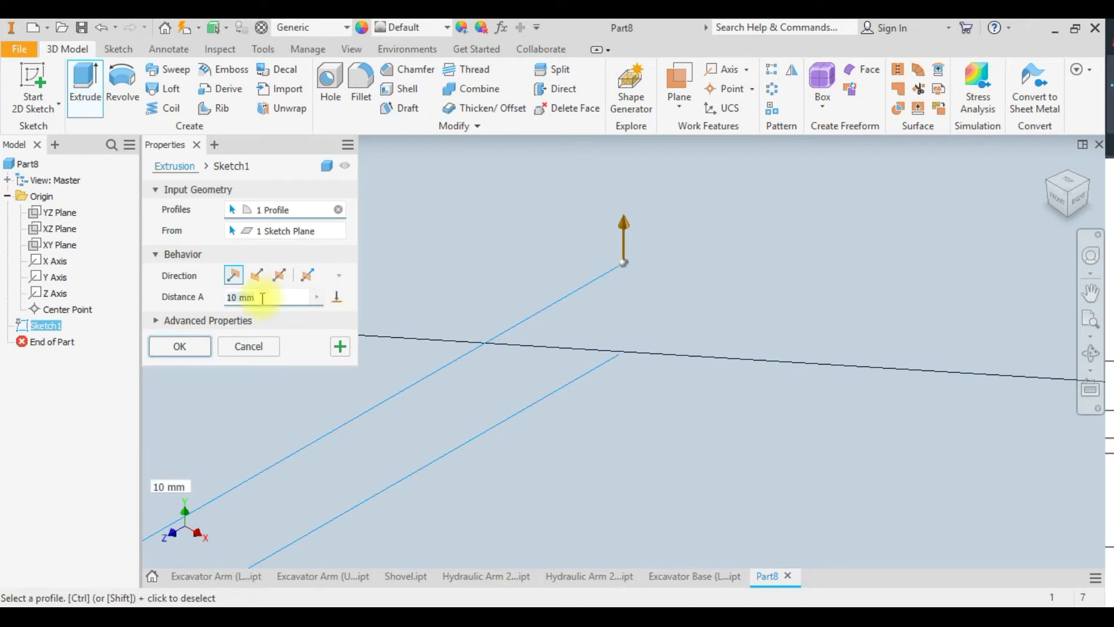
key(Return)
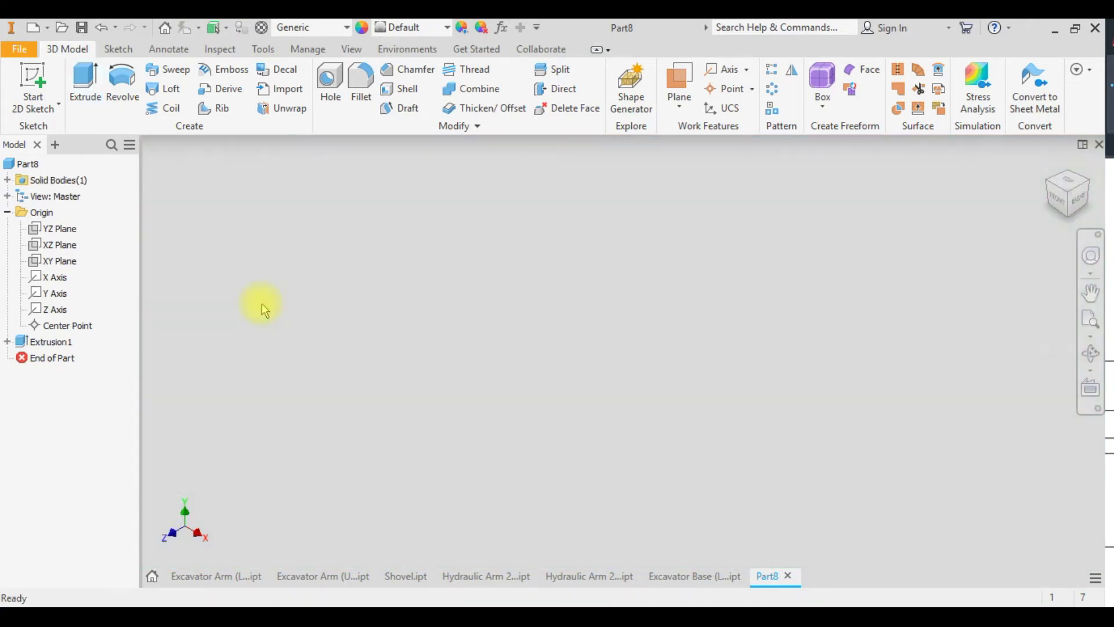
scroll(264, 316, up, 6)
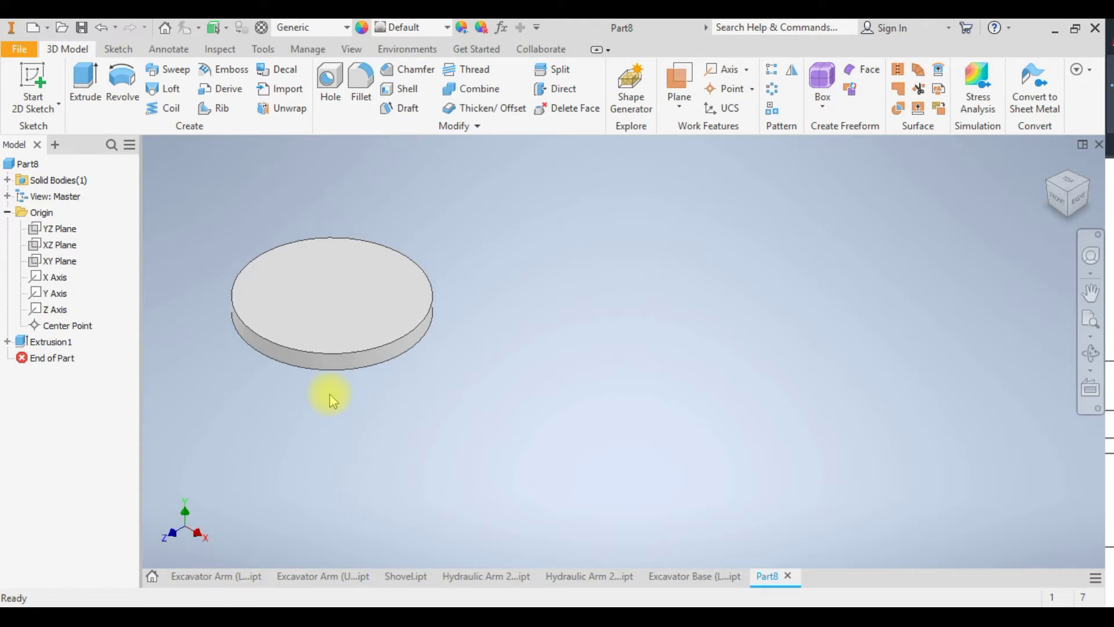
Sketch a 100 mm diameter circle at the centre of the disc's underside and finish the sketch
shift+middle_drag(336, 390, 363, 361)
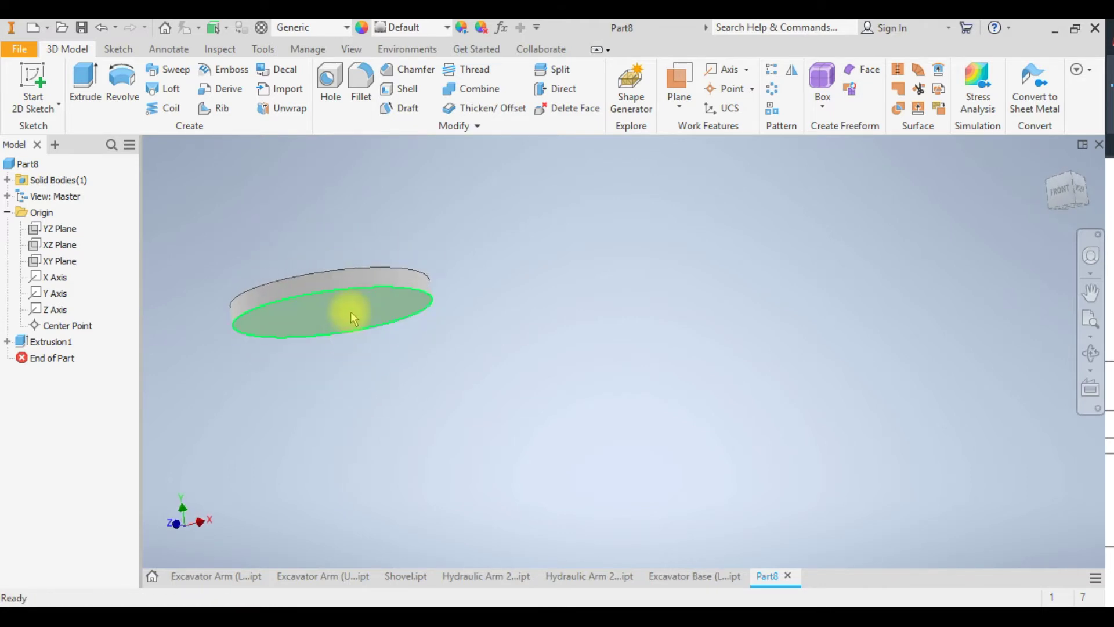
click(1047, 166)
shift+middle_drag(602, 500, 587, 407)
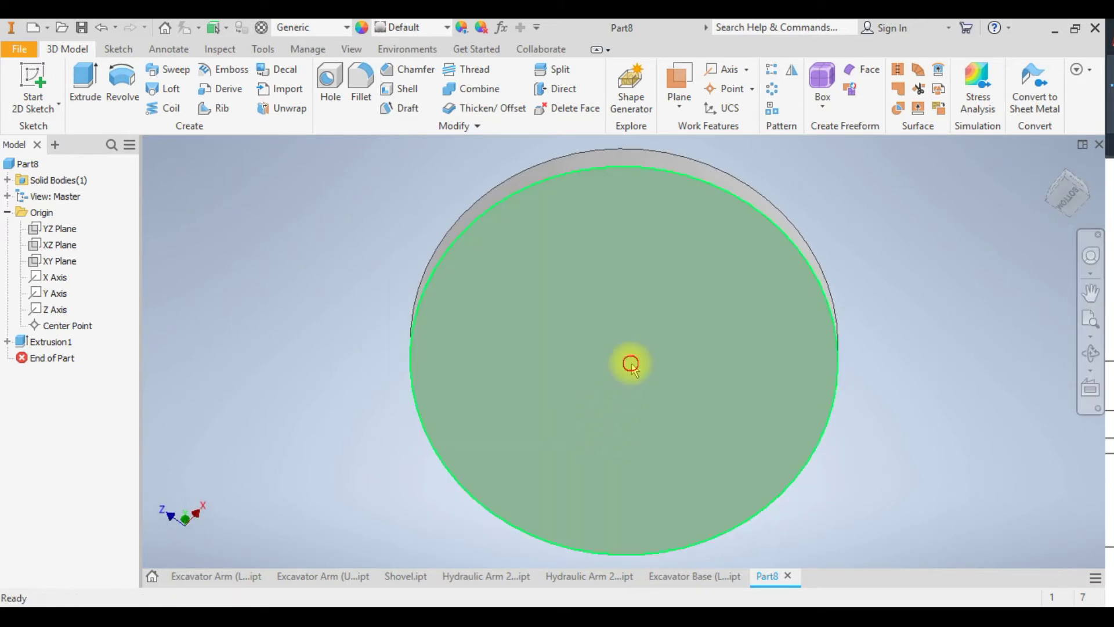
click(631, 363)
click(744, 353)
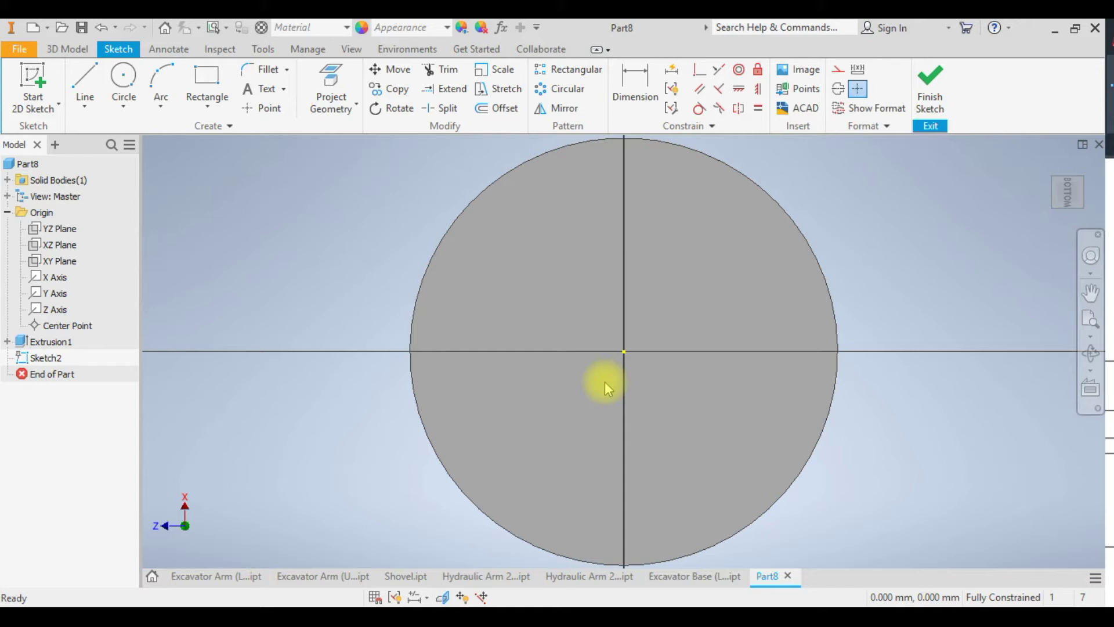
click(121, 75)
click(625, 351)
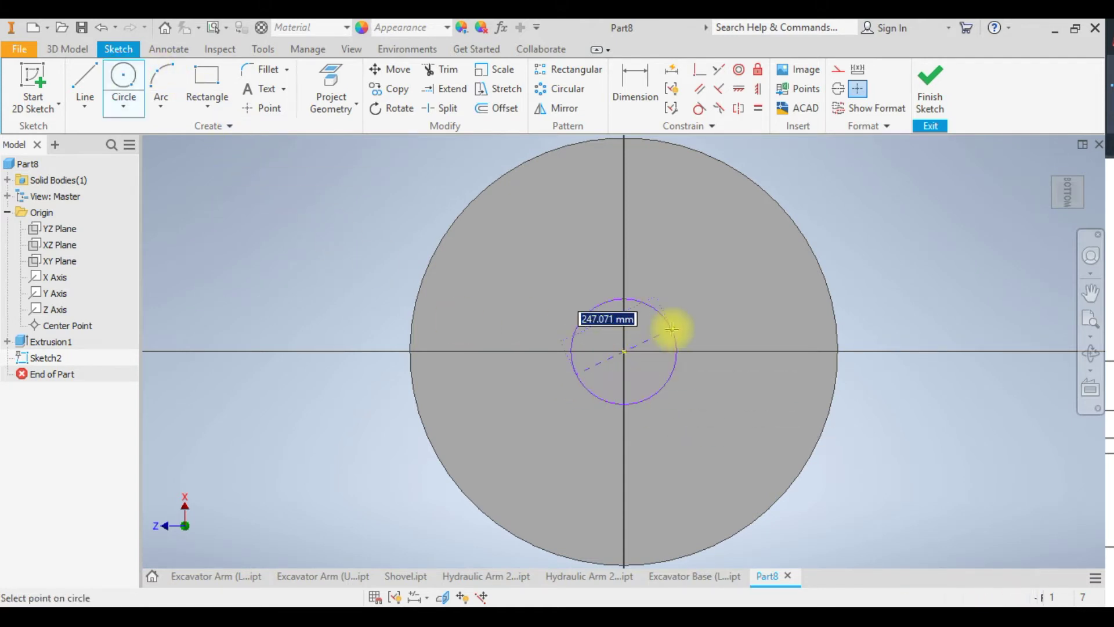
key(Return)
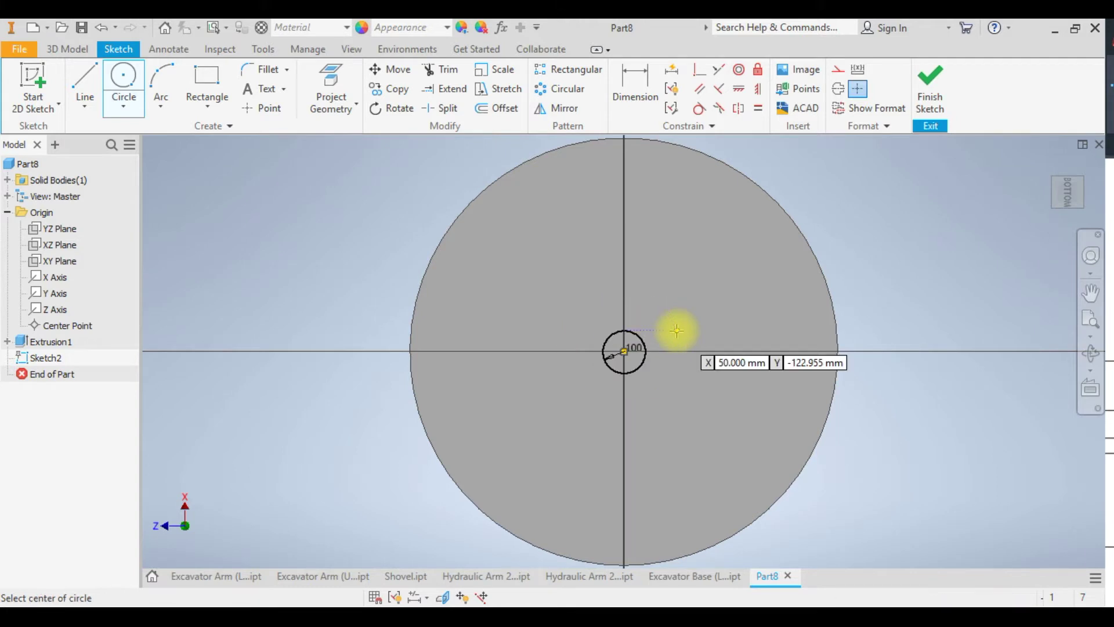
click(930, 96)
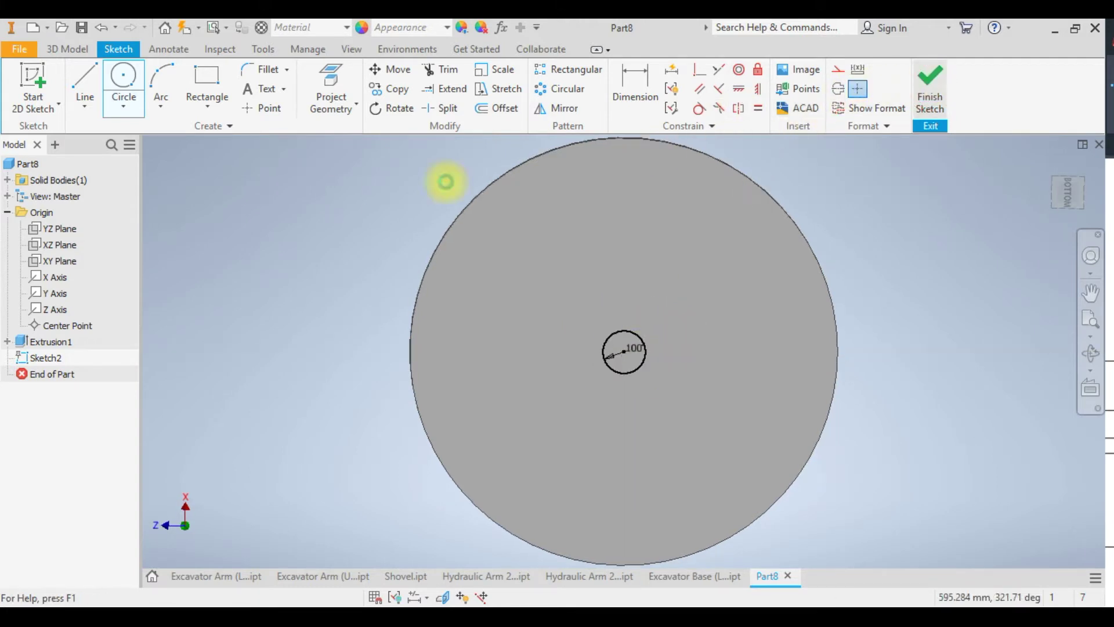
Extrude the small circle 60 mm outward from the underside as a joined pivot boss
click(85, 88)
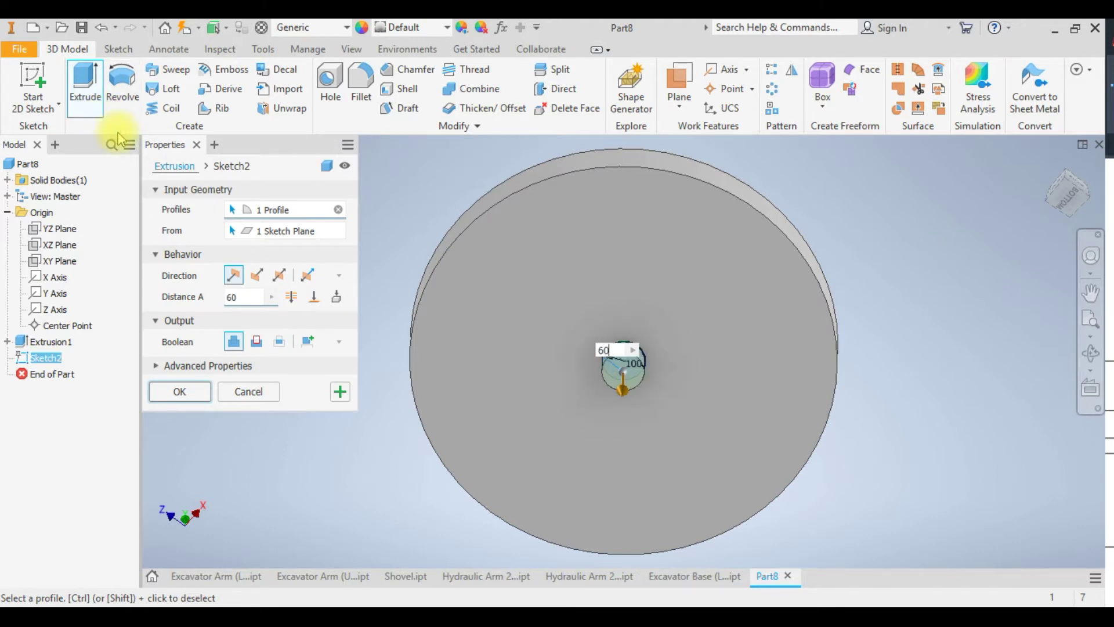
key(Return)
shift+middle_drag(318, 228, 642, 407)
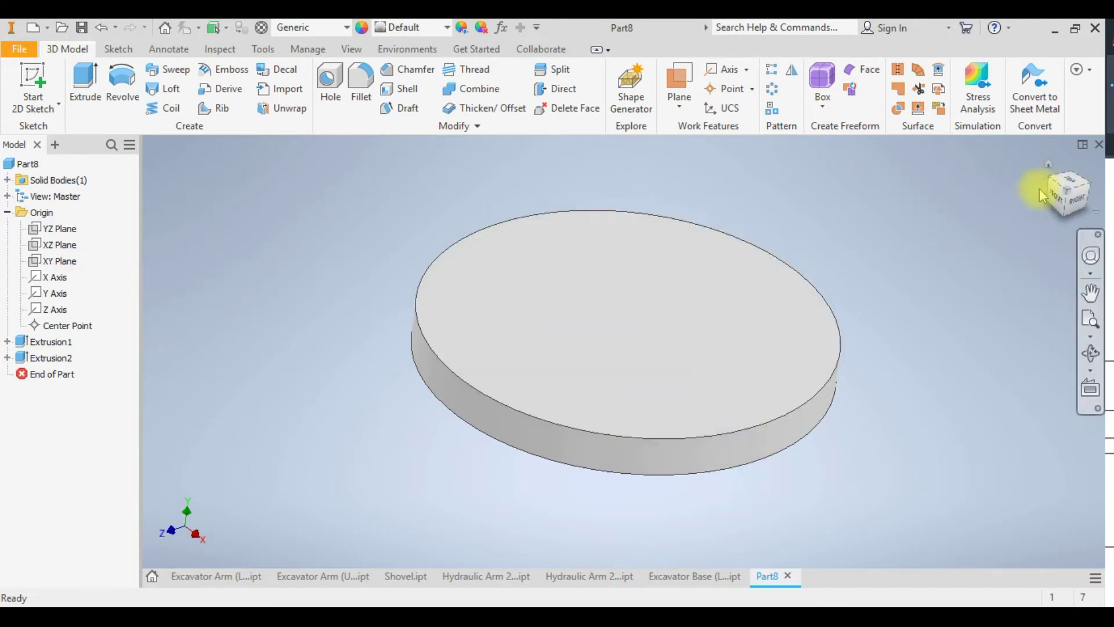
click(1050, 166)
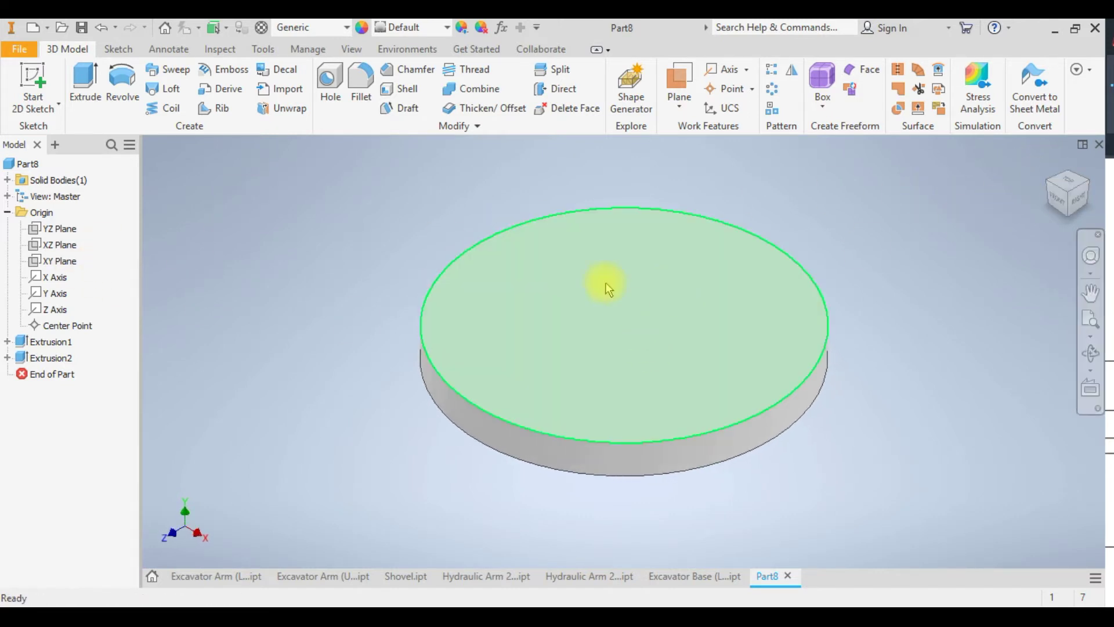
Start a new sketch on the YZ plane and slice the graphics at the sketch plane
click(61, 229)
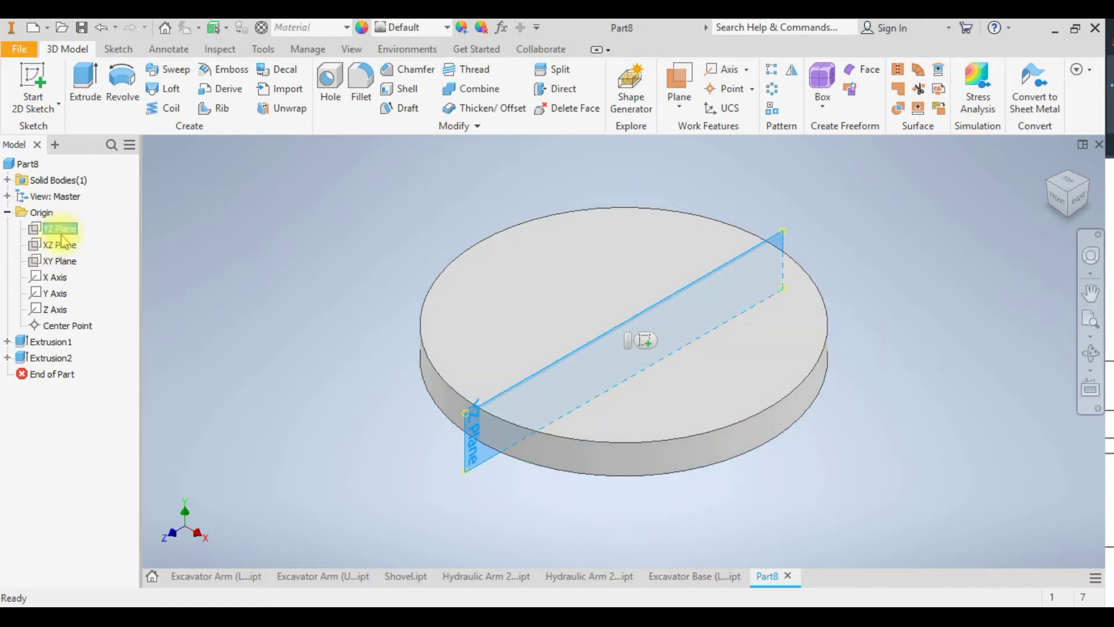
right_click(64, 232)
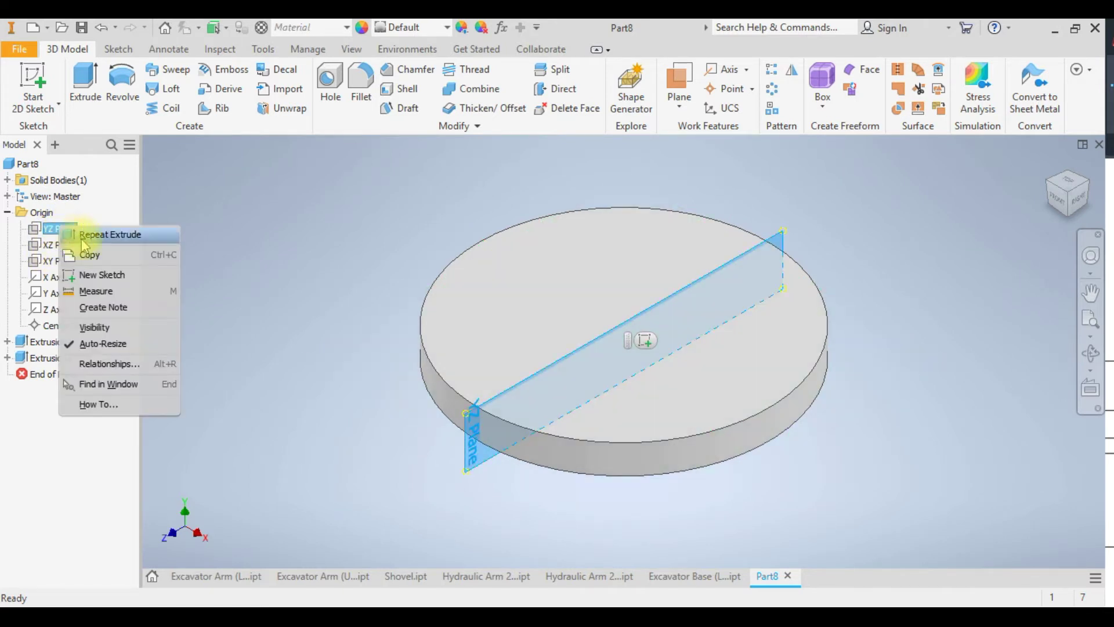
click(102, 277)
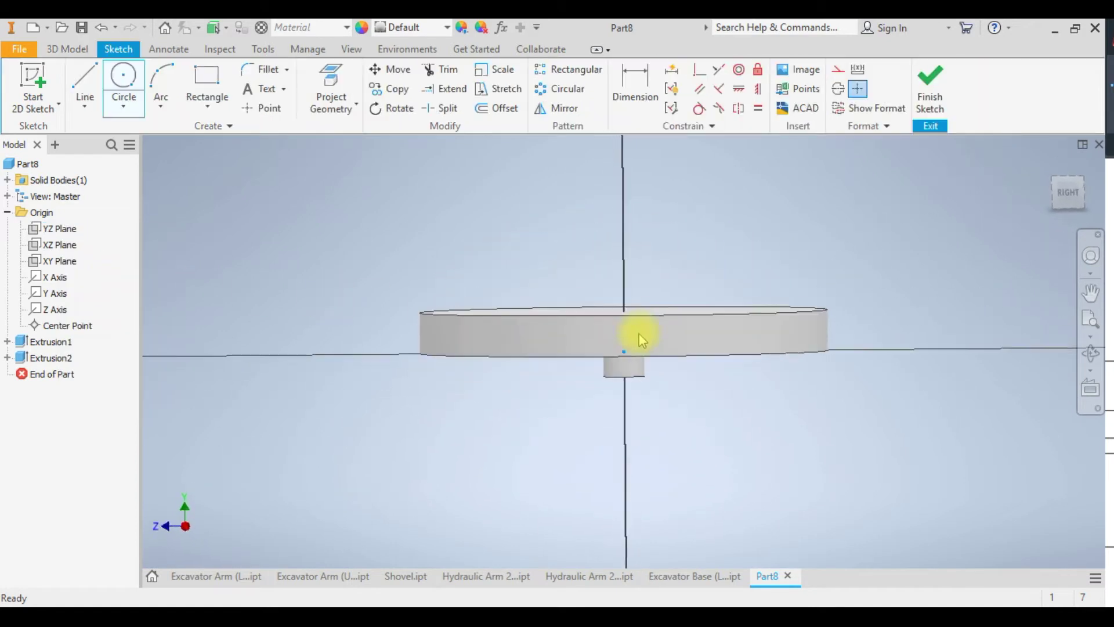
right_click(655, 333)
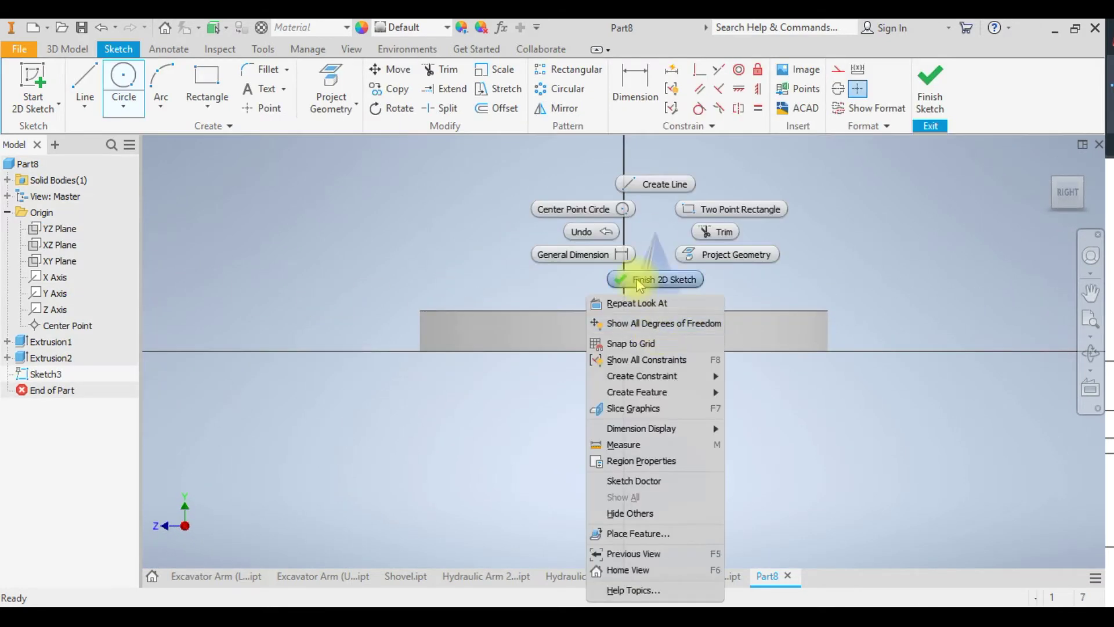
click(649, 408)
Draw a circle above the disc, centred on the vertical axis about 226 mm above the origin
scroll(638, 266, up, 3)
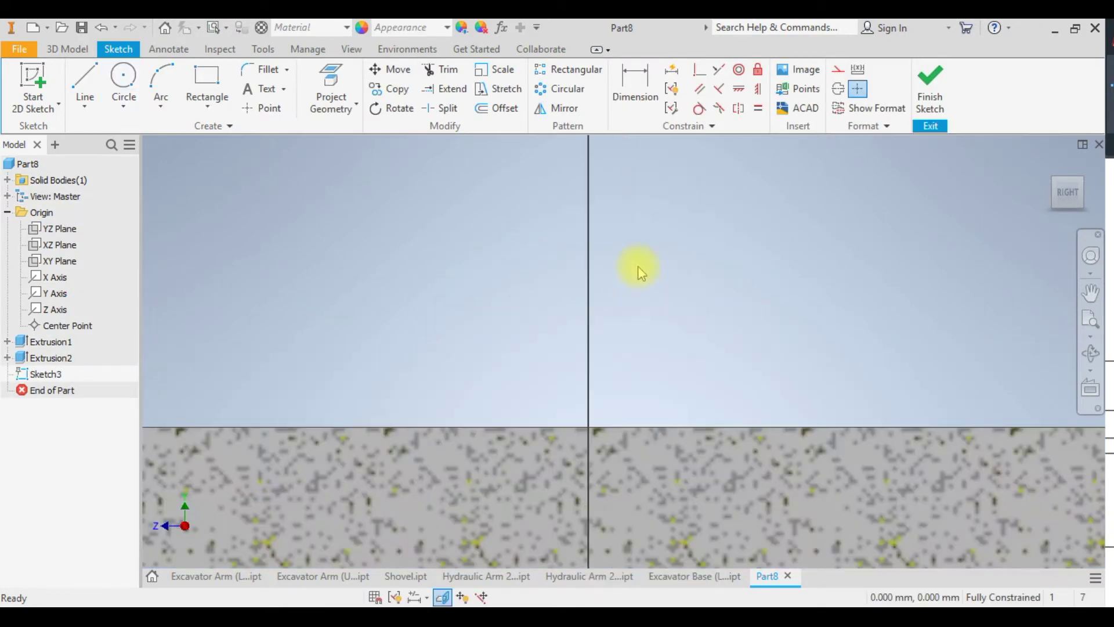
scroll(638, 265, down, 2)
click(124, 81)
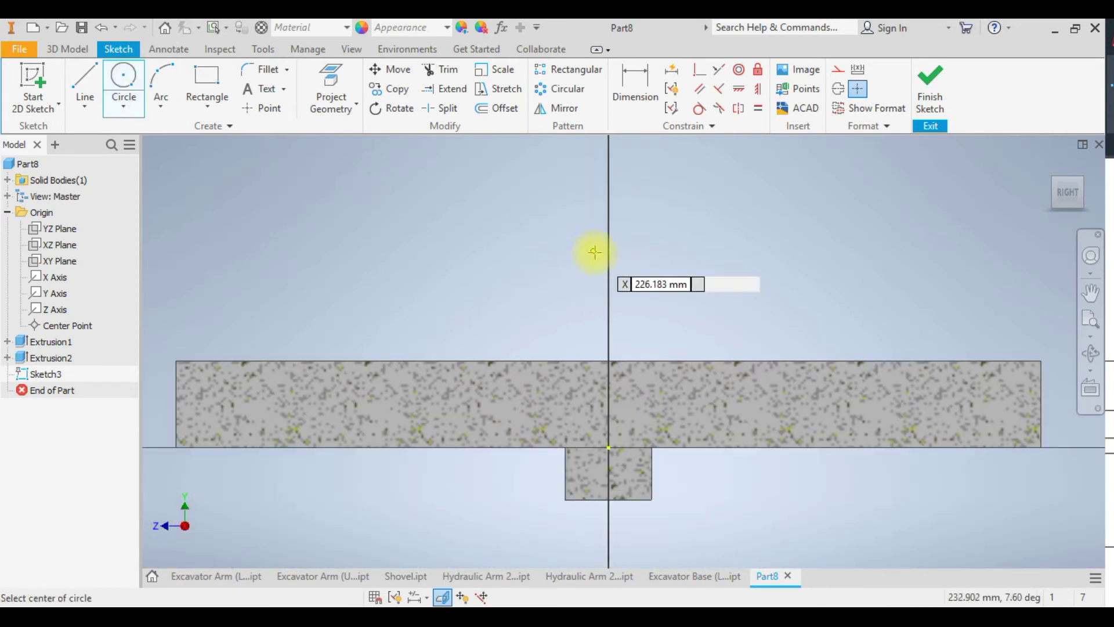
click(607, 252)
click(648, 268)
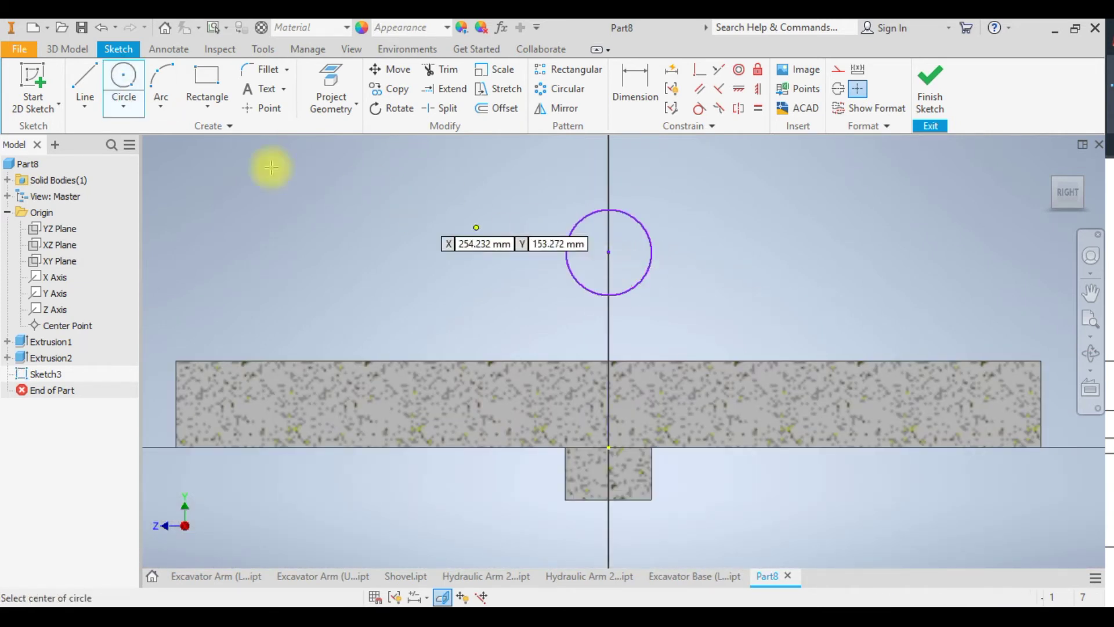
Draw an open bracket outline below the circle: a base line on the disc's top edge with an inward-slanting line at each end
click(86, 81)
click(551, 253)
click(516, 362)
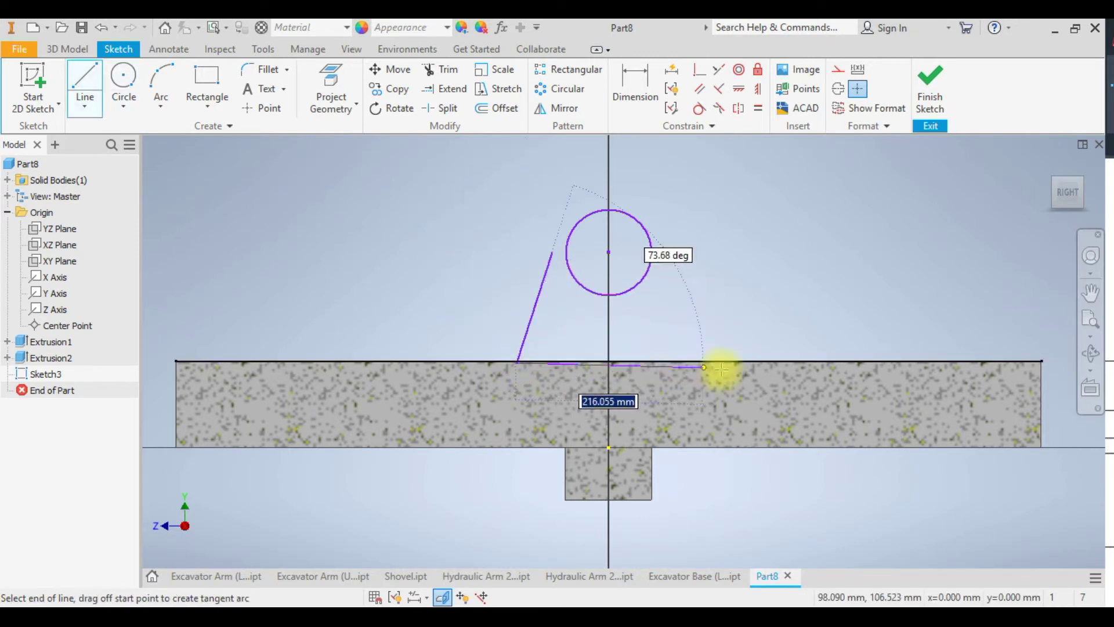
double_click(740, 361)
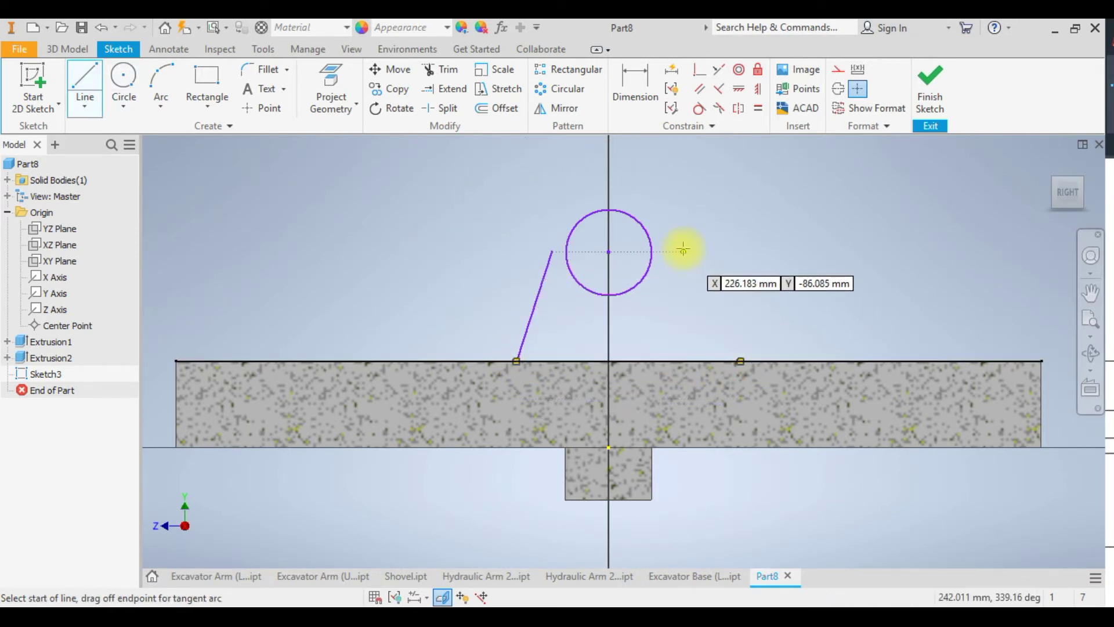
click(739, 363)
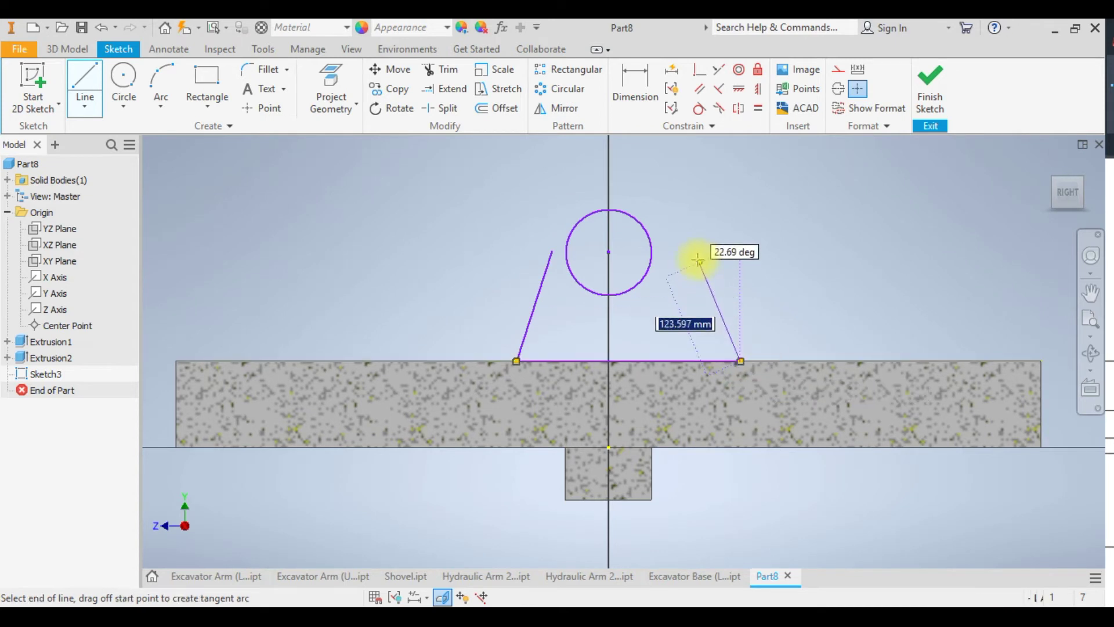
click(694, 252)
key(Escape)
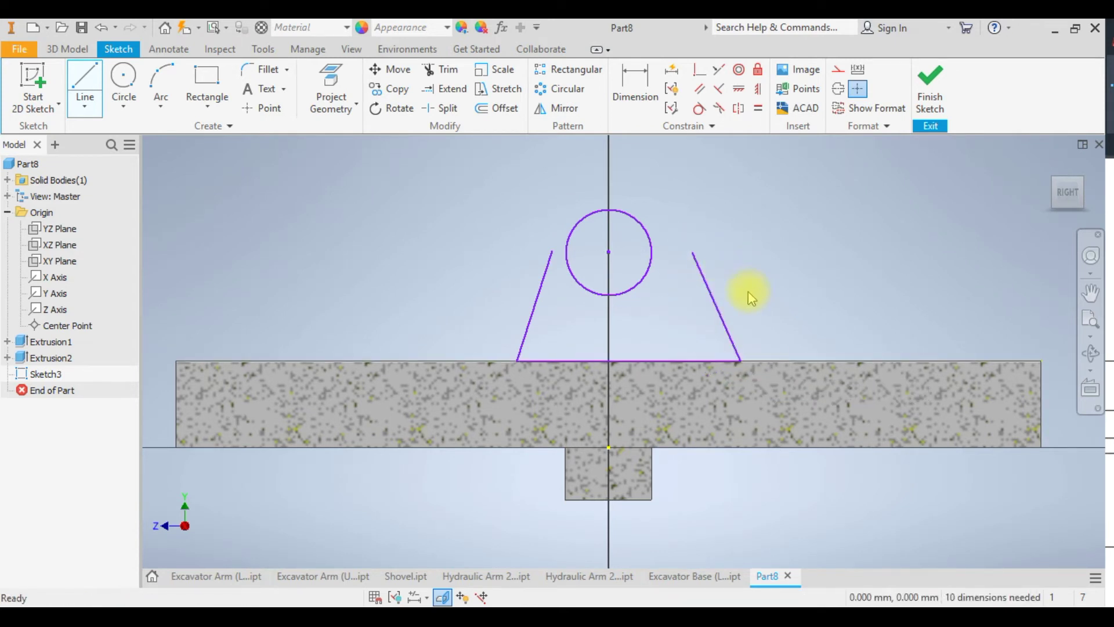
Draw a vertical line from the origin up through the circle's centre and convert it to construction geometry
click(88, 78)
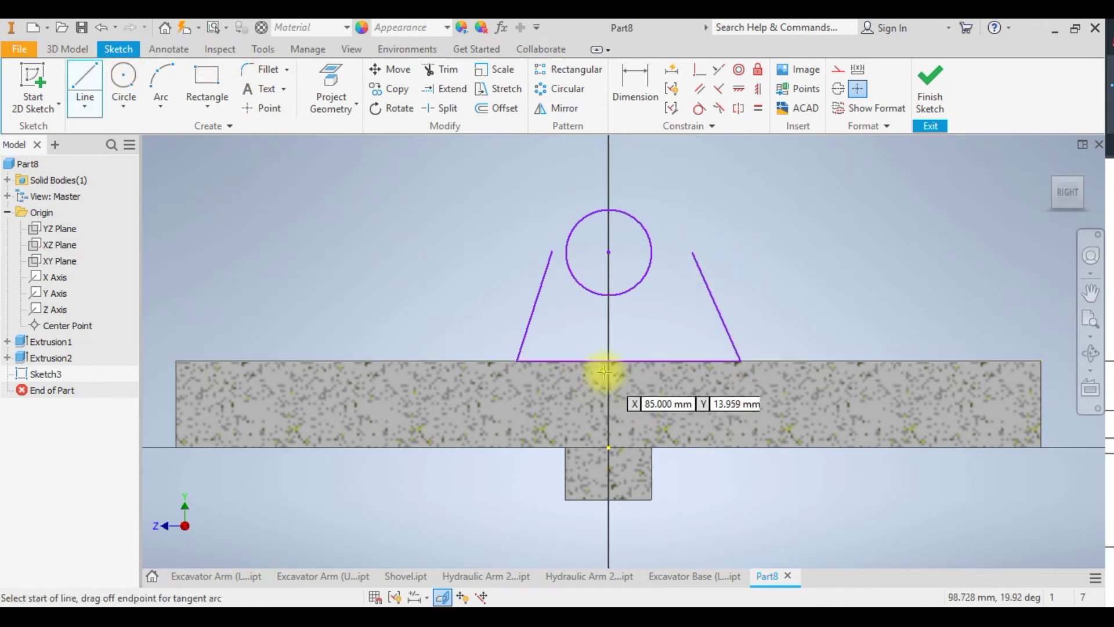
click(608, 446)
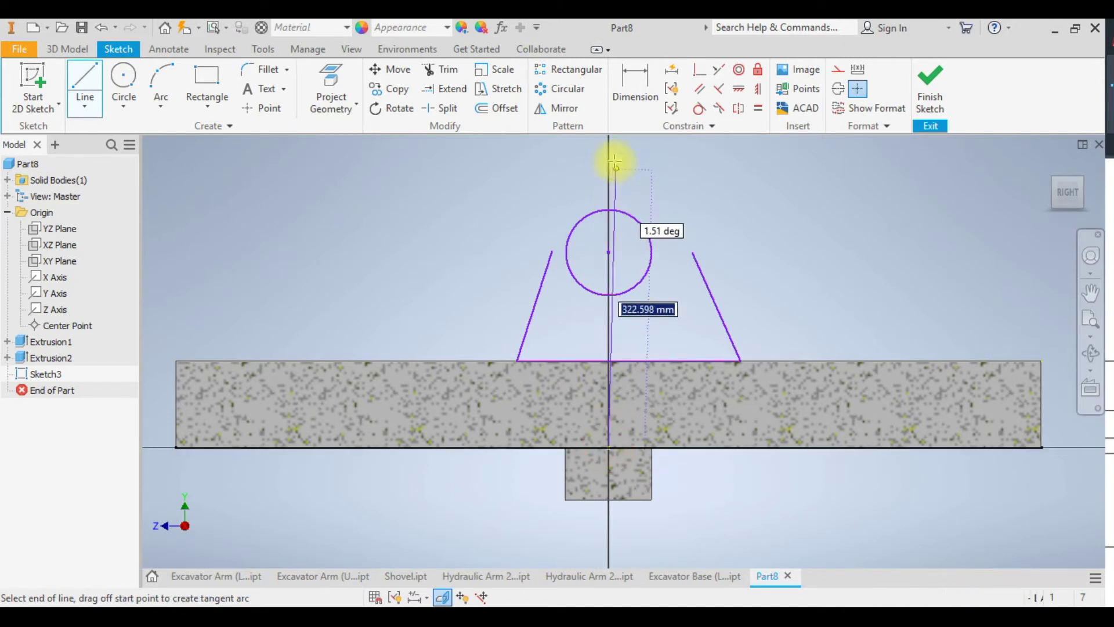
click(608, 155)
key(Escape)
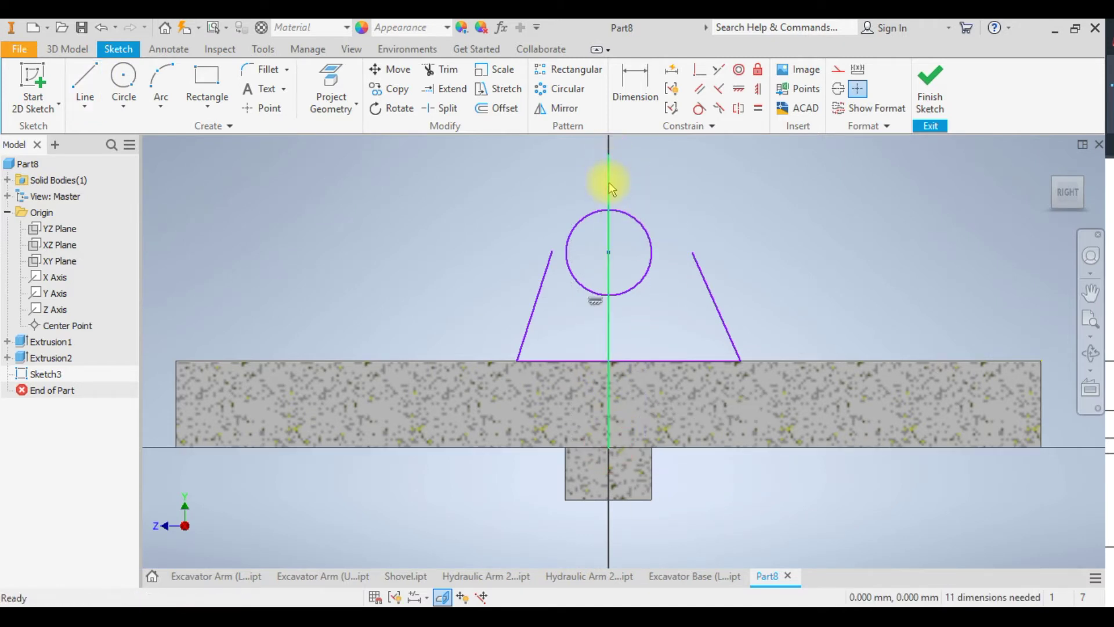
right_click(607, 182)
click(664, 182)
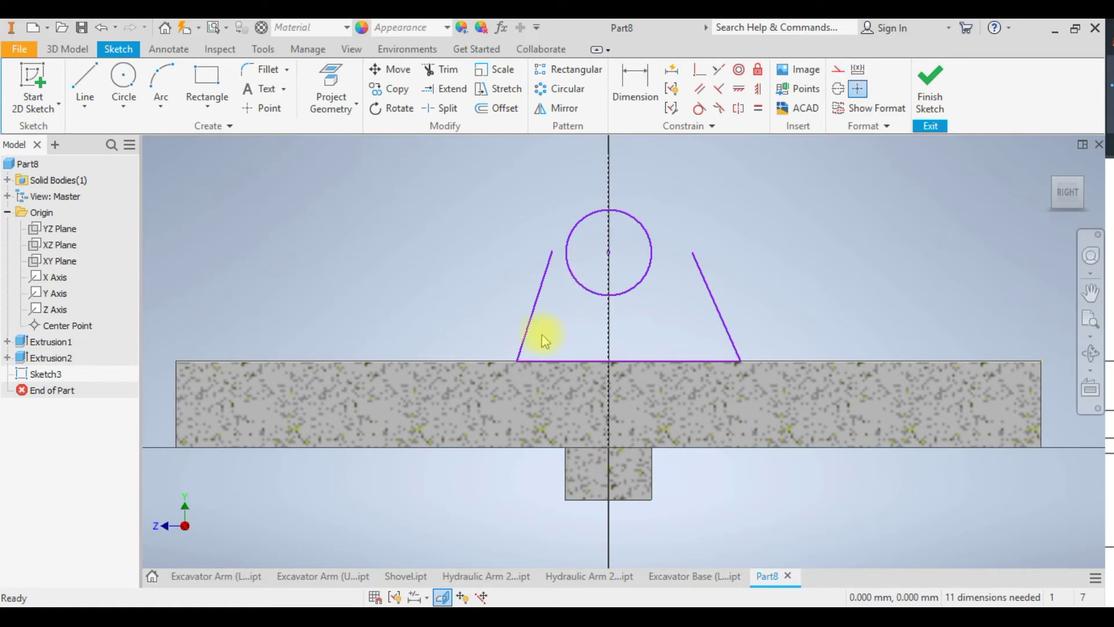
Make the two slanted lines symmetric about the vertical construction line
click(738, 110)
click(543, 313)
click(719, 318)
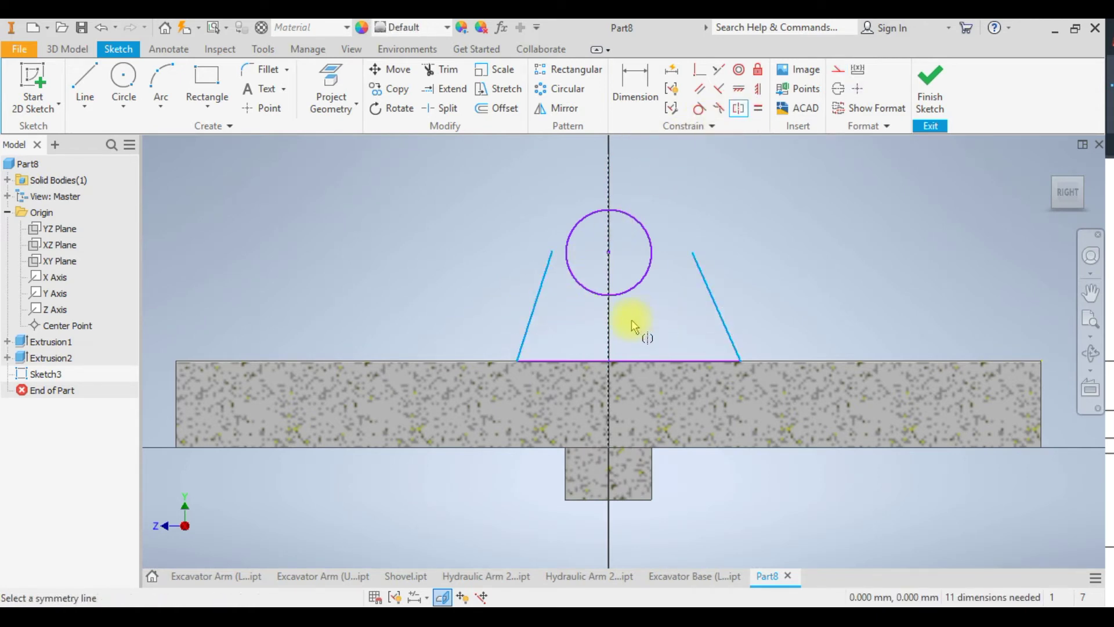
click(608, 329)
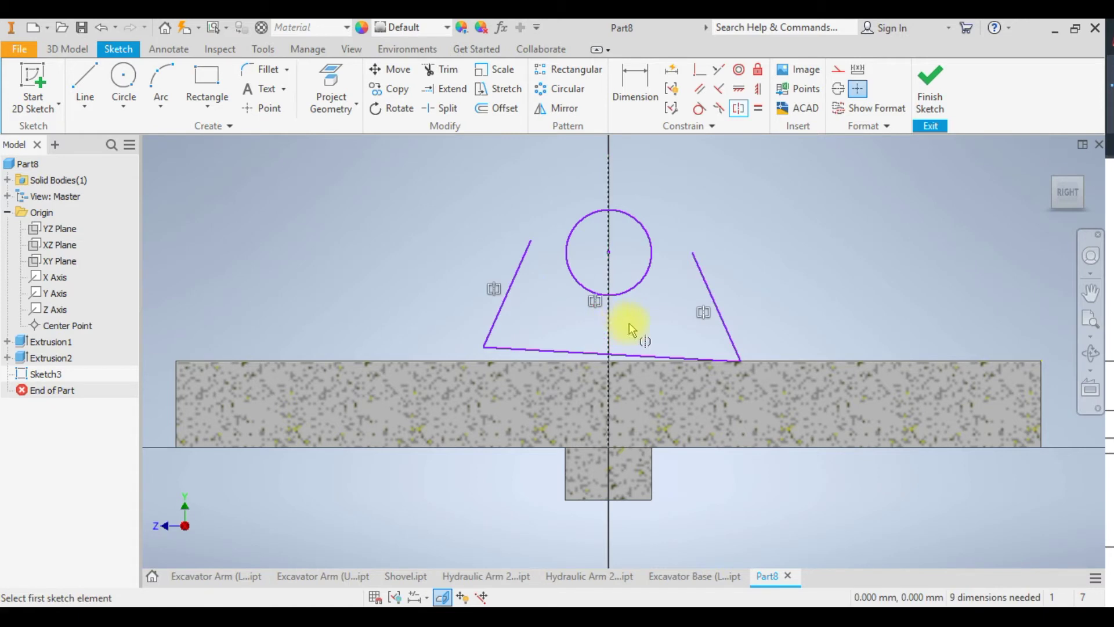
key(Escape)
Make the bracket's base line collinear with the disc's top edge
click(718, 69)
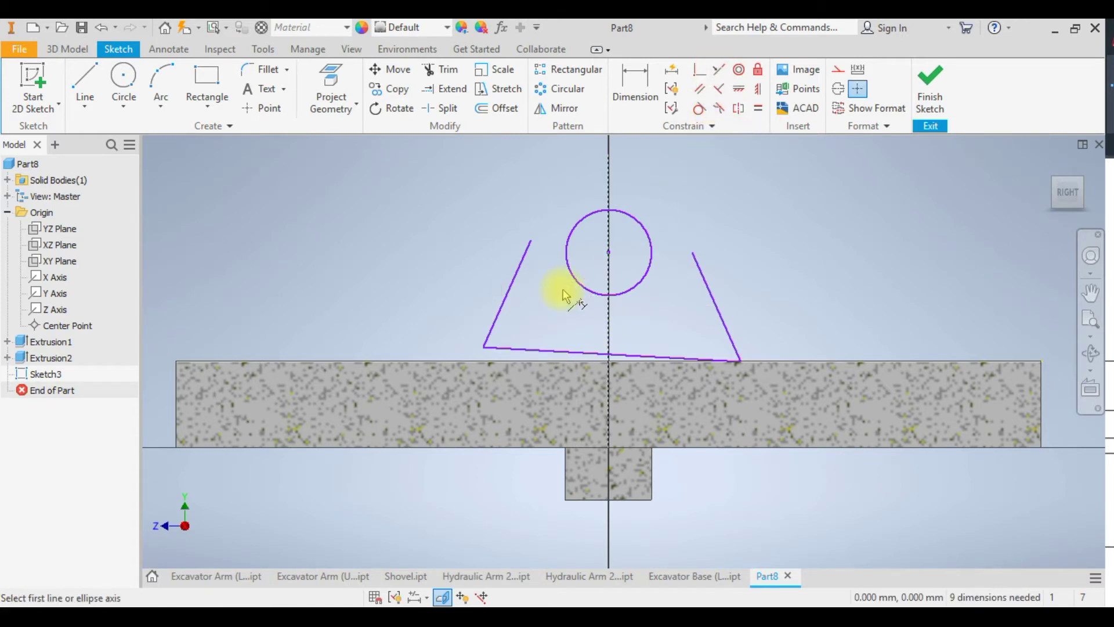
click(522, 347)
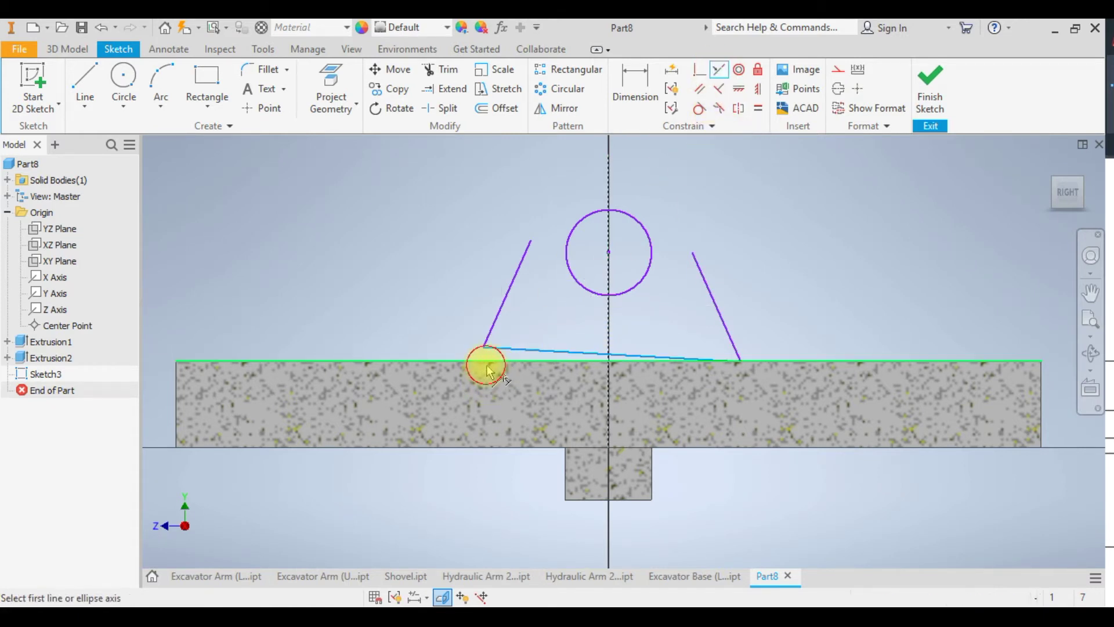
click(479, 363)
key(Escape)
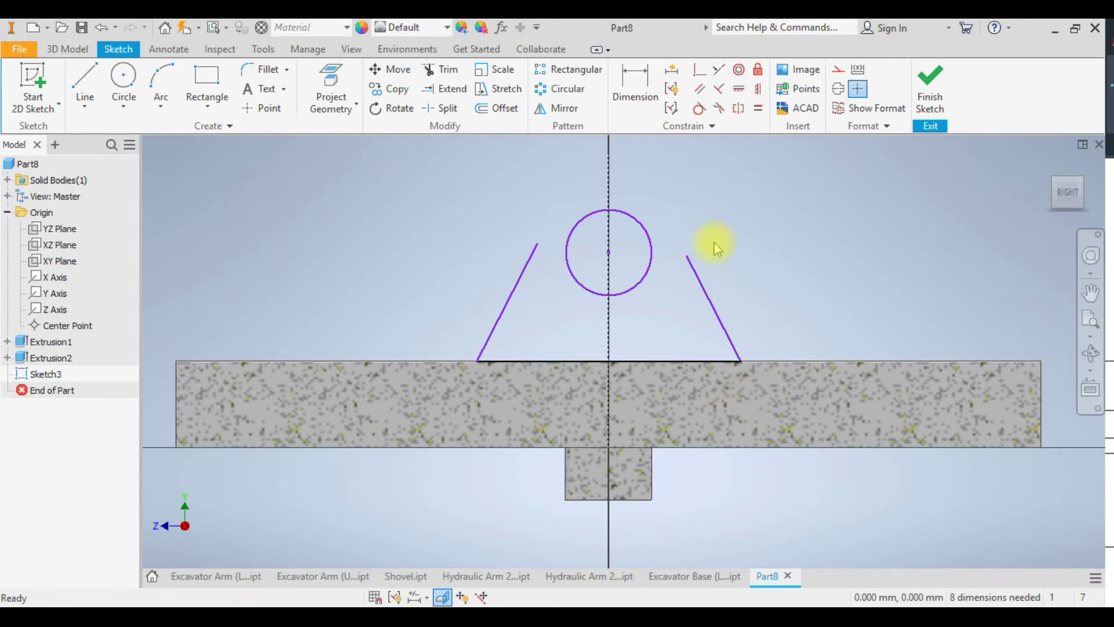
Make the circle tangent to both slanted lines
click(699, 108)
click(576, 228)
click(524, 268)
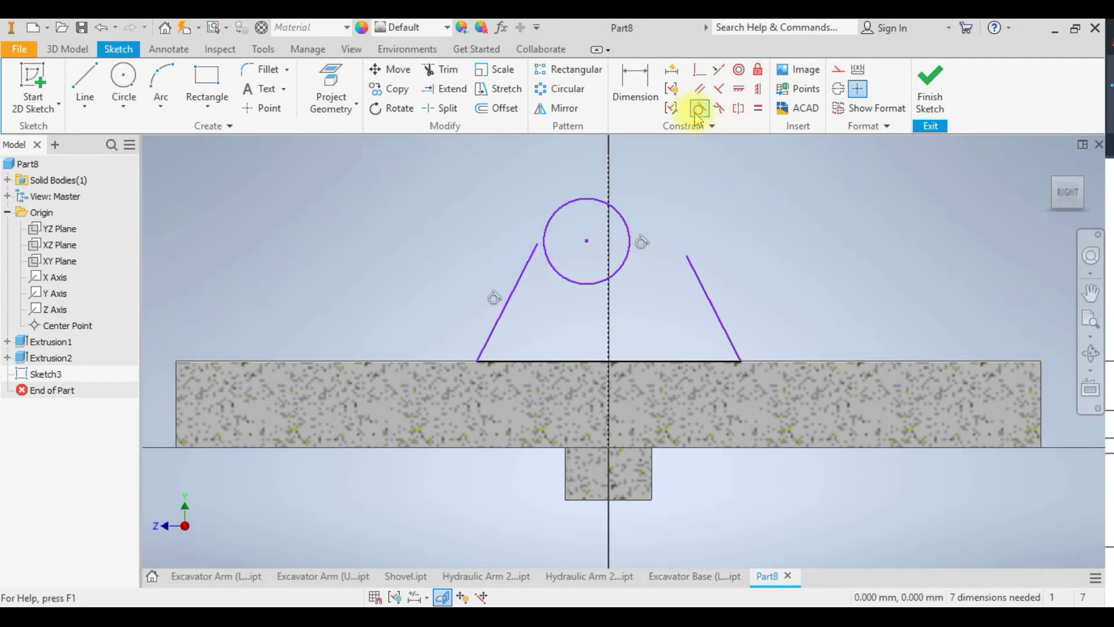
click(693, 270)
click(631, 254)
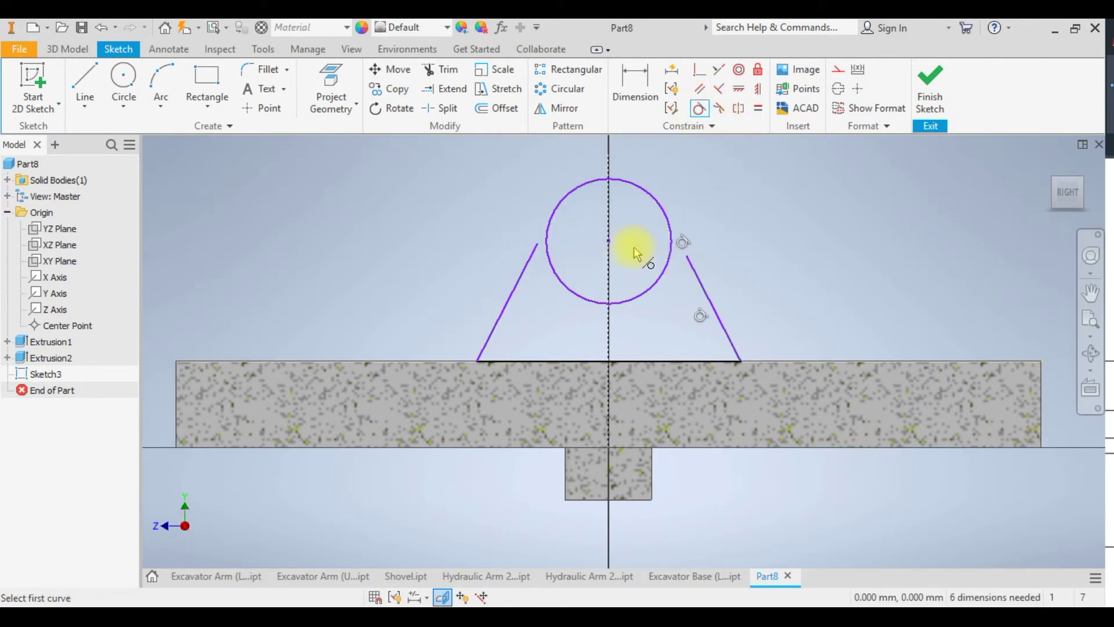
Try to constrain the circle's centre to the origin and undo the constraint
click(610, 242)
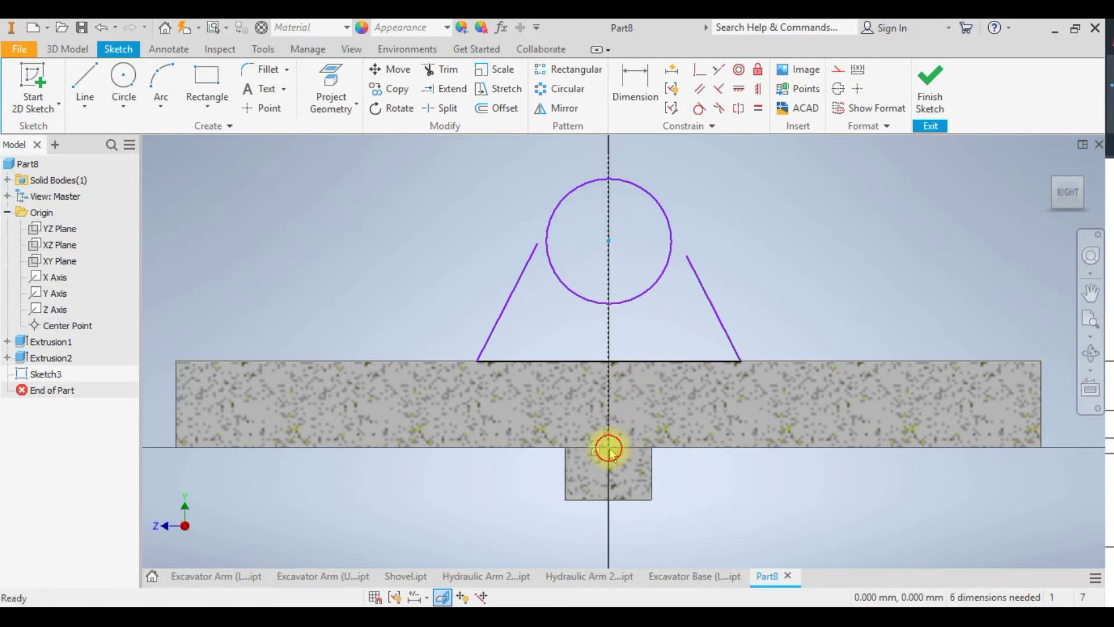
click(756, 92)
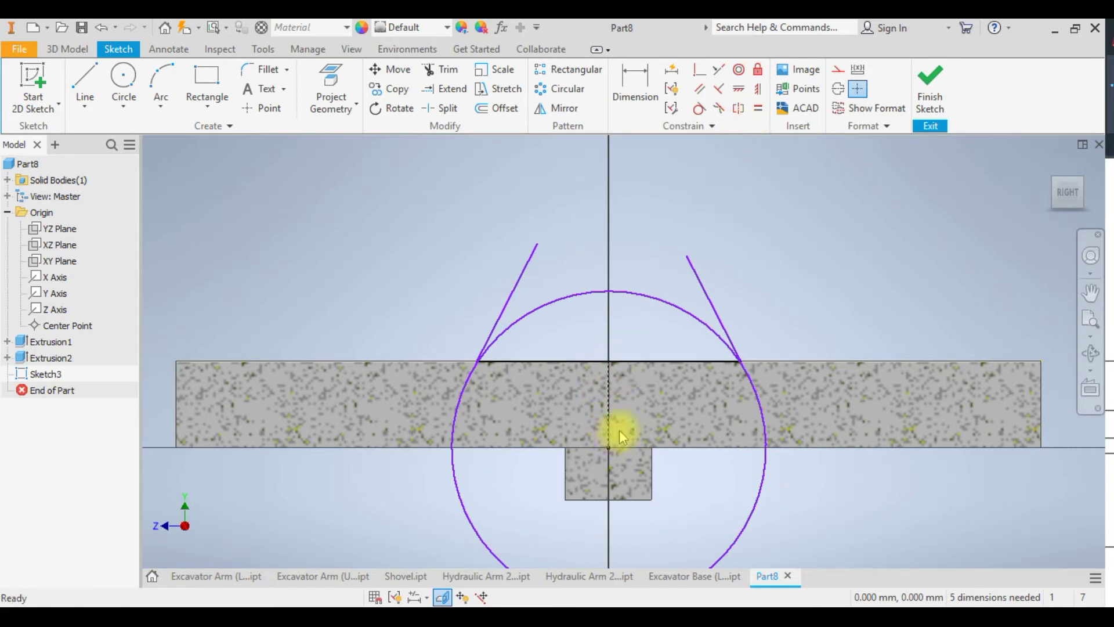
key(ctrl+z)
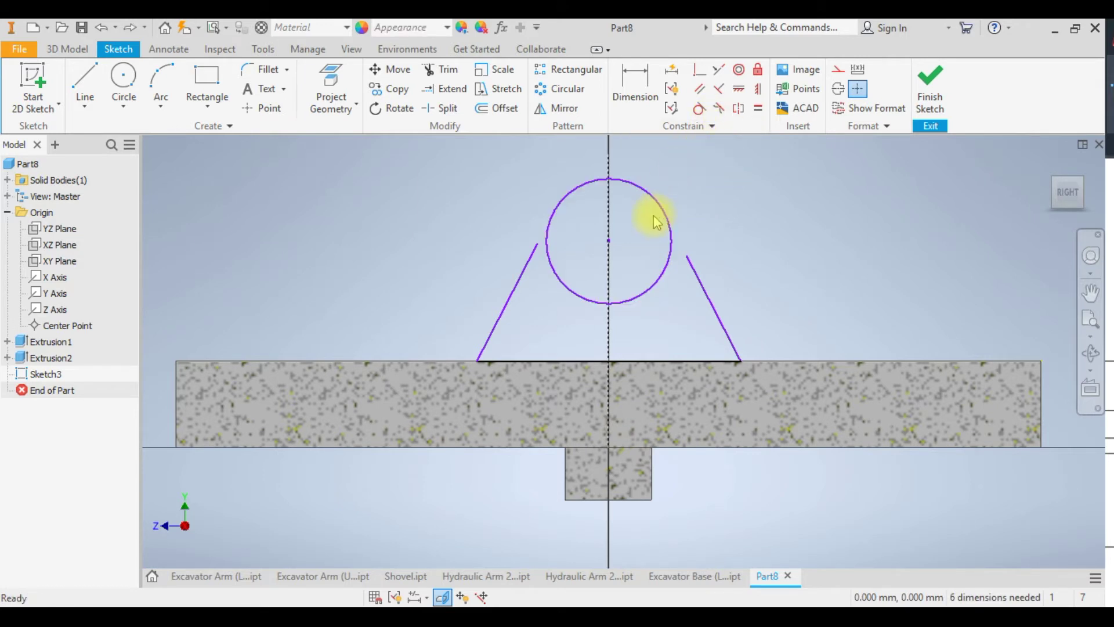
Dimension the circle's centre 200 mm above the disc's top edge
click(637, 81)
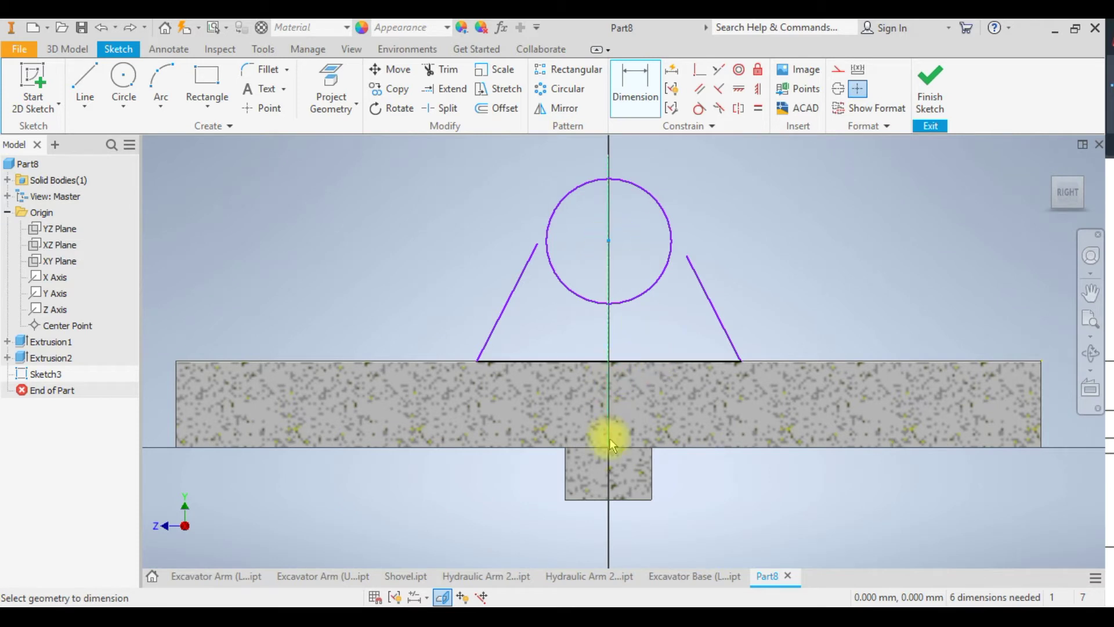
click(828, 362)
click(837, 306)
text(200)
key(Return)
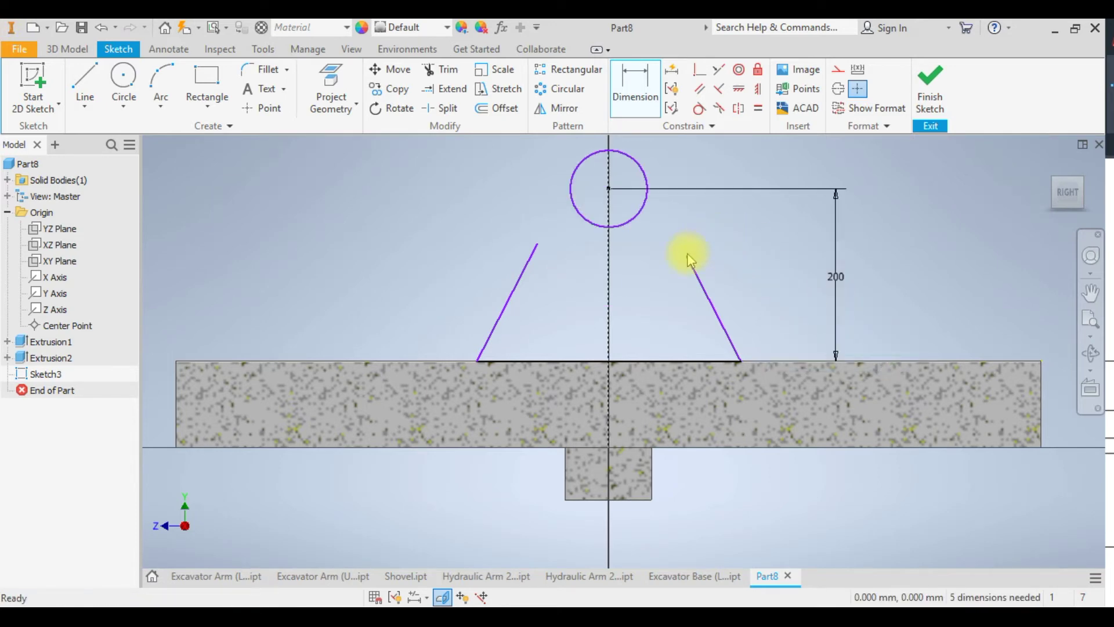
scroll(649, 221, down, 5)
key(Escape)
Dimension the circle's diameter as 100 mm
click(636, 193)
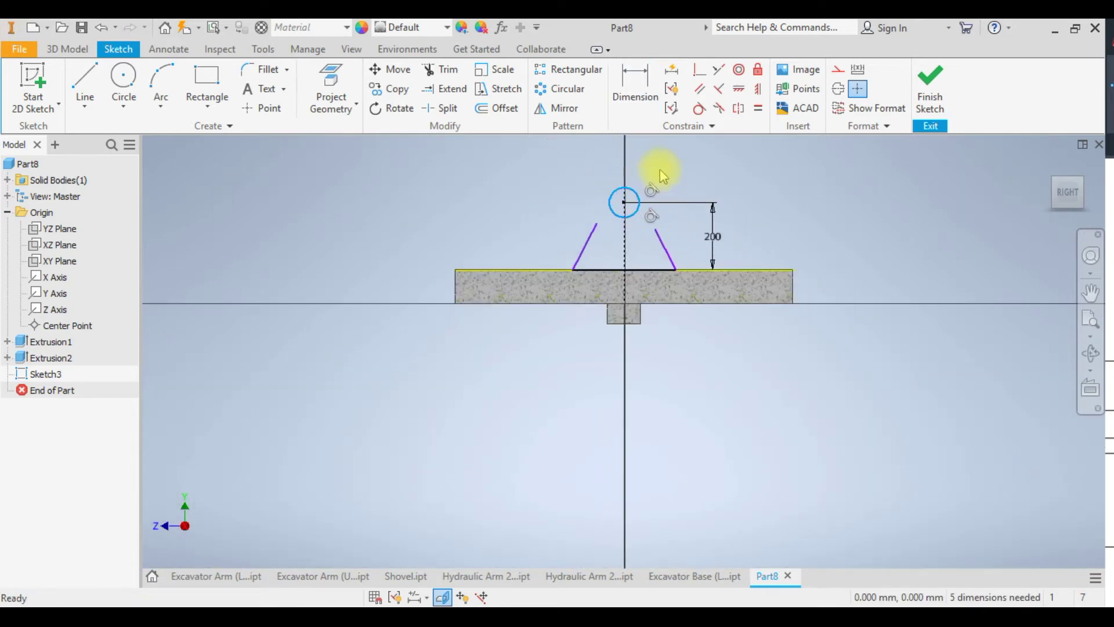
click(635, 87)
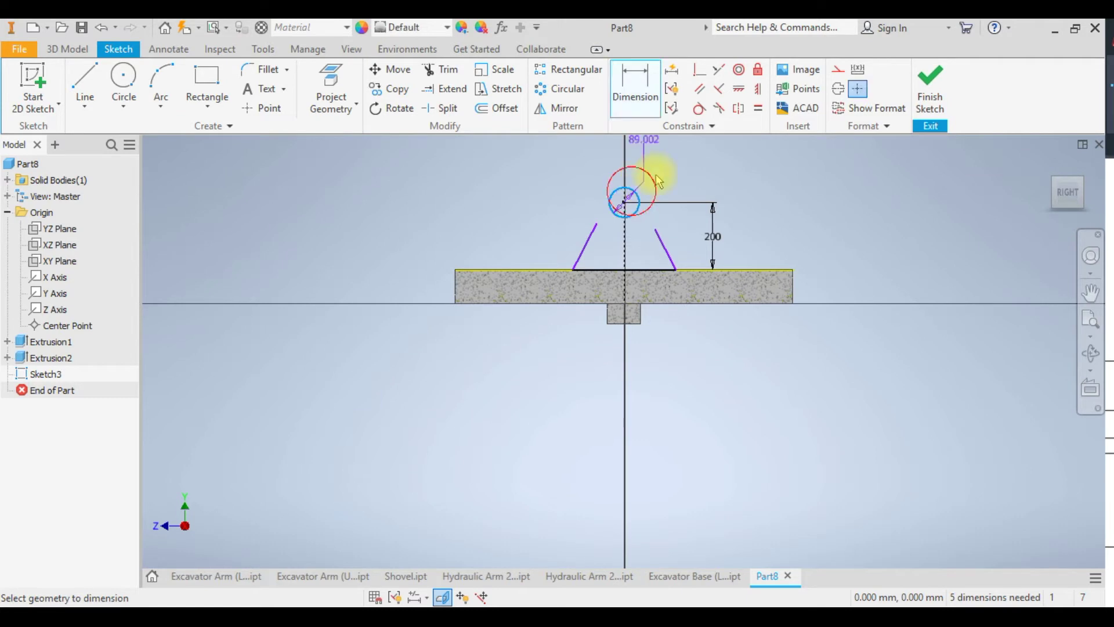
click(616, 193)
click(668, 181)
scroll(670, 183, down, 3)
text(200)
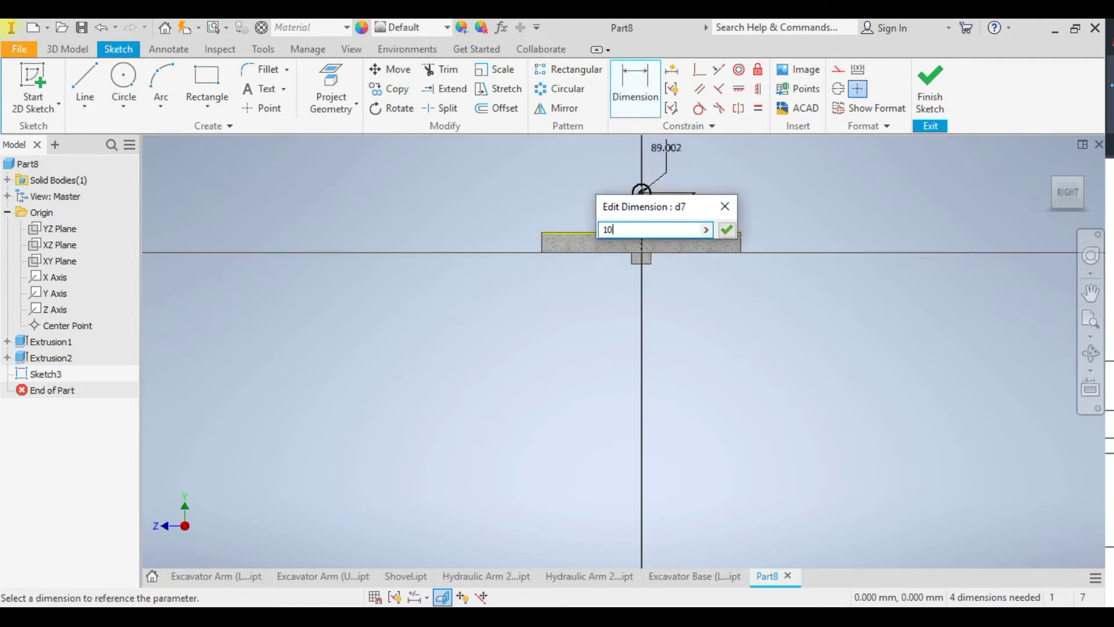
key(Return)
key(Escape)
Dimension the bracket's base line to a length of 300 mm
scroll(636, 215, up, 5)
scroll(636, 215, down, 5)
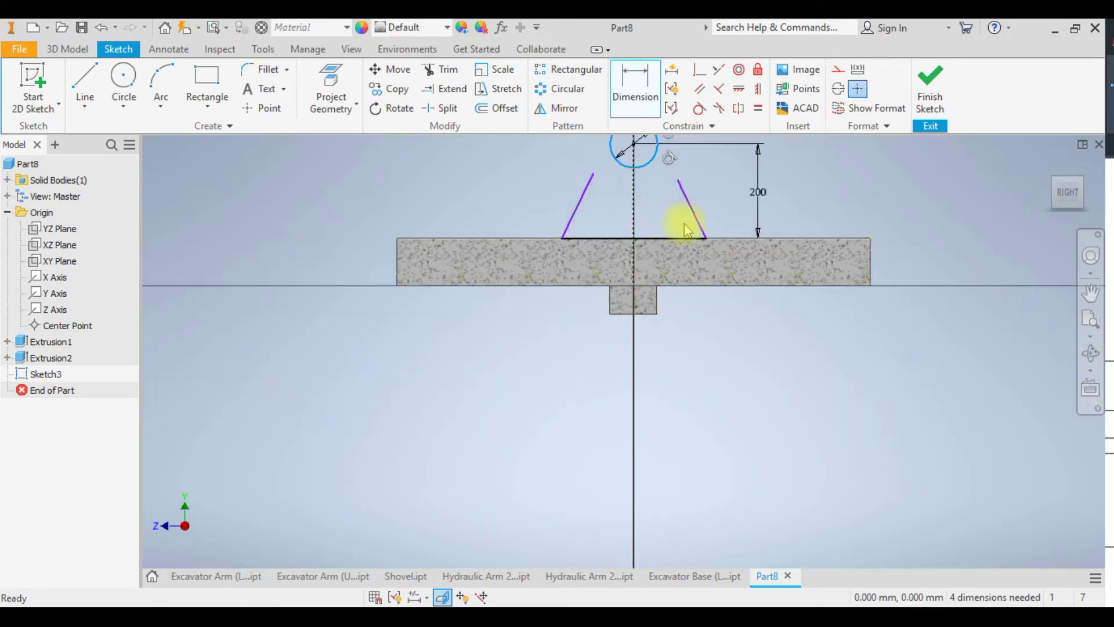
click(640, 95)
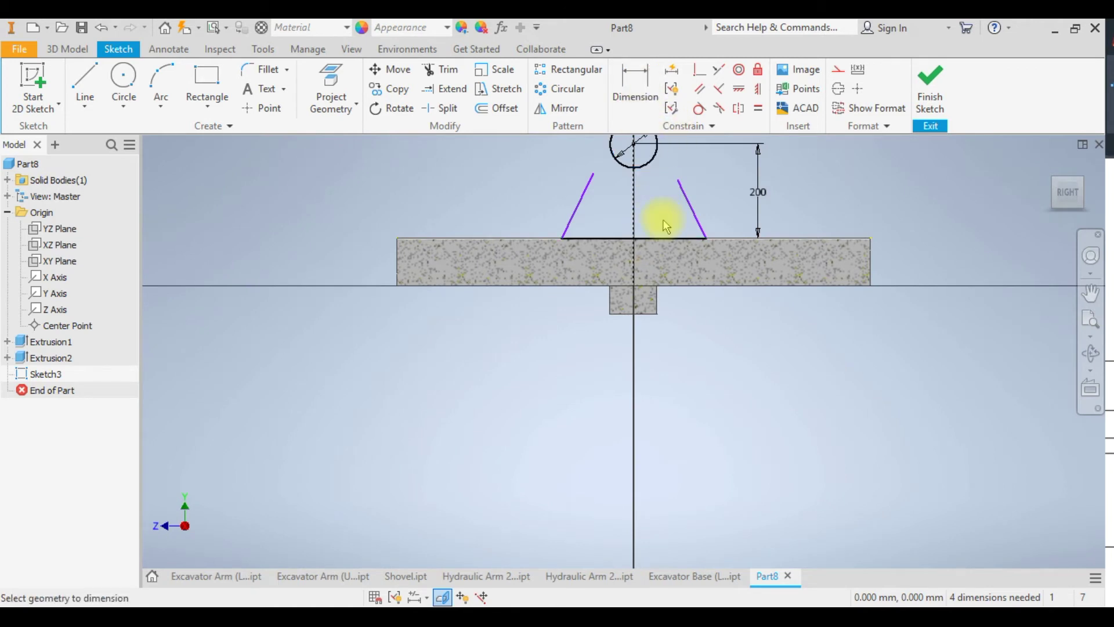
click(651, 237)
click(672, 355)
text(3)
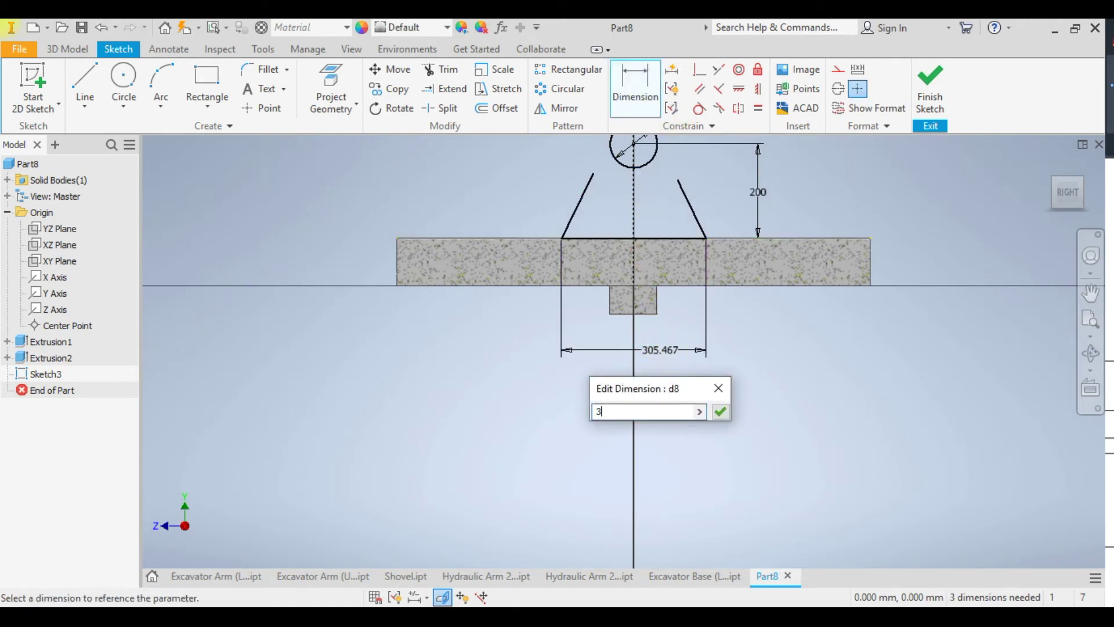
key(Return)
scroll(670, 186, down, 2)
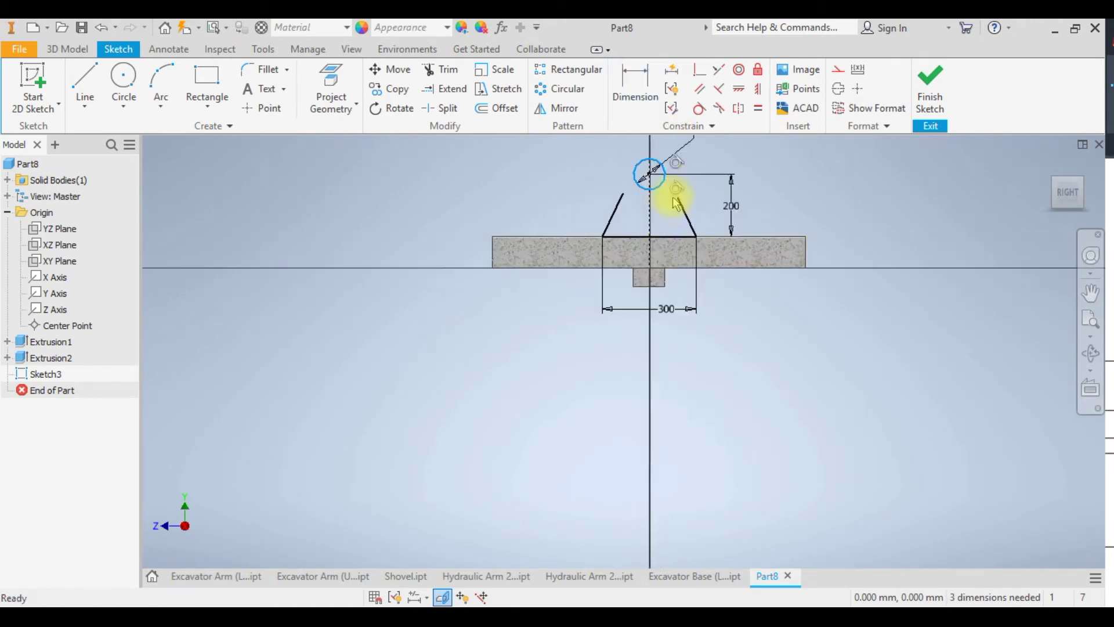
middle_drag(667, 174, 552, 255)
scroll(534, 204, down, 1)
scroll(528, 218, up, 5)
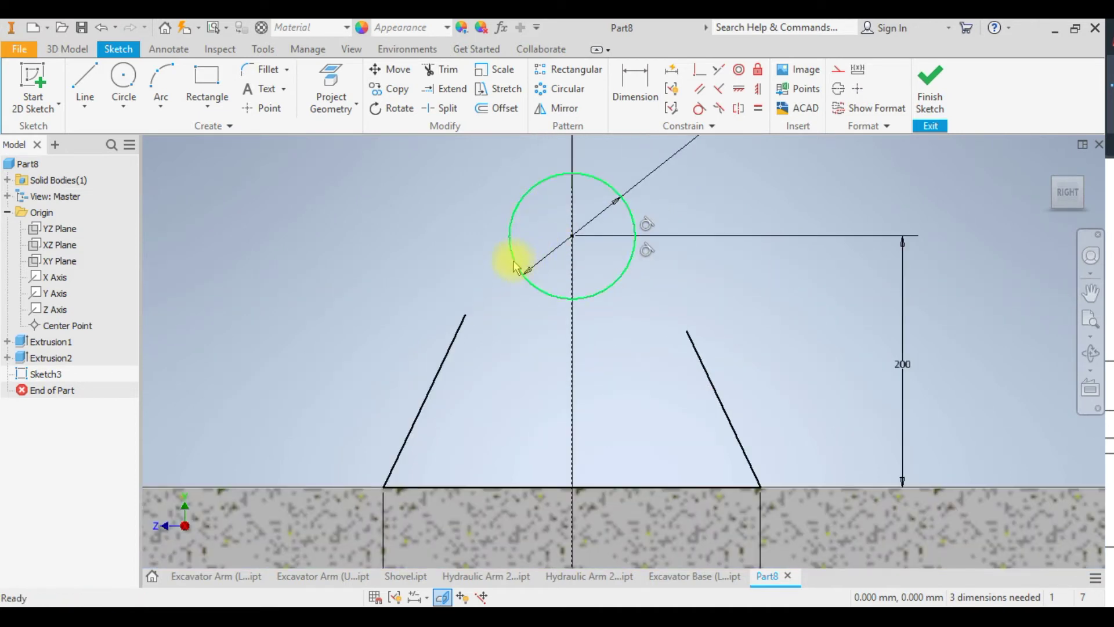
Constrain the free upper ends of both slanted side lines coincident with the 100 mm circle
click(465, 317)
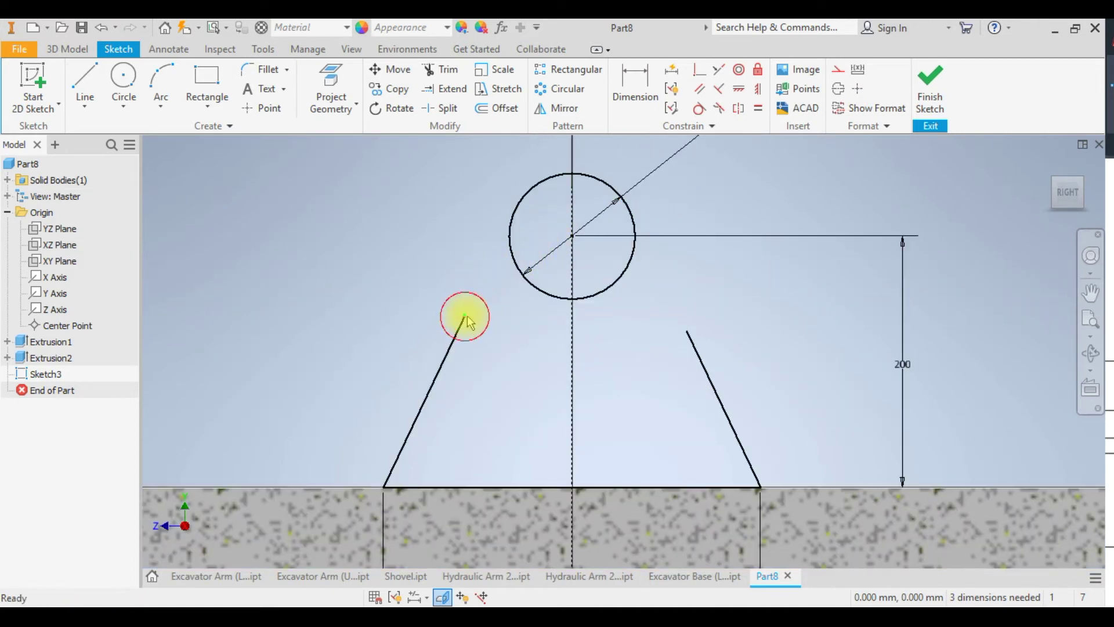
ctrl+click(510, 229)
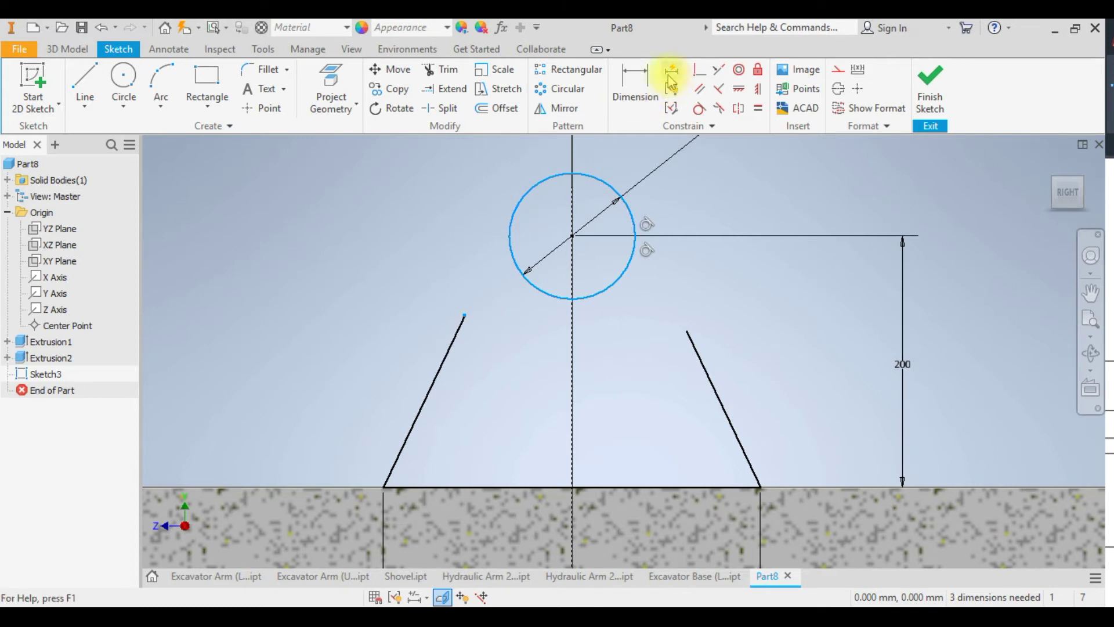
click(709, 75)
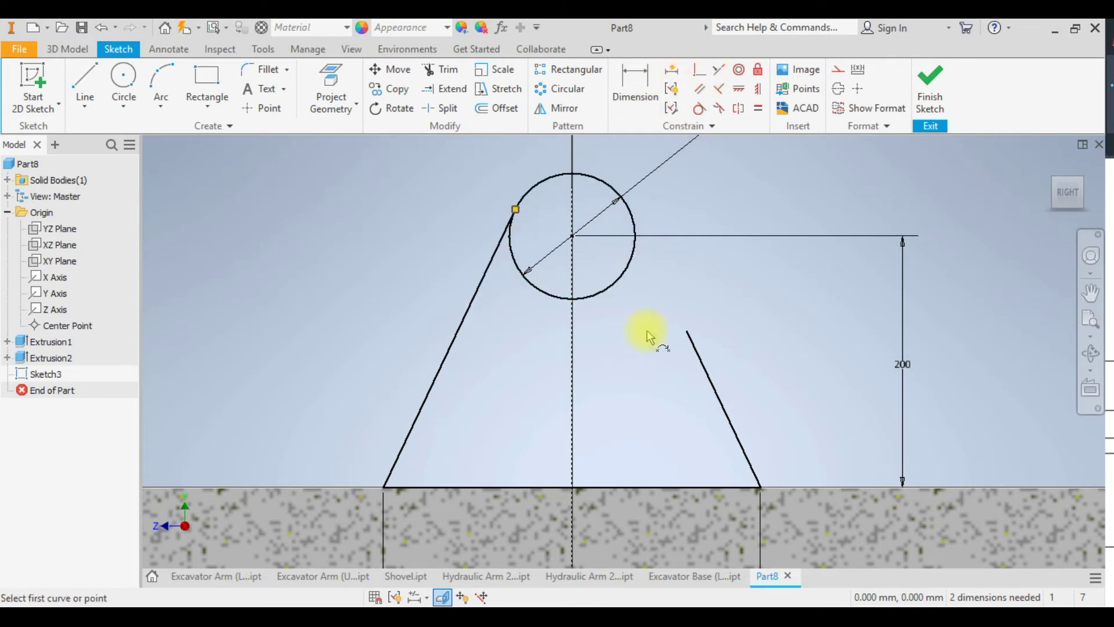
click(688, 332)
click(635, 212)
key(Escape)
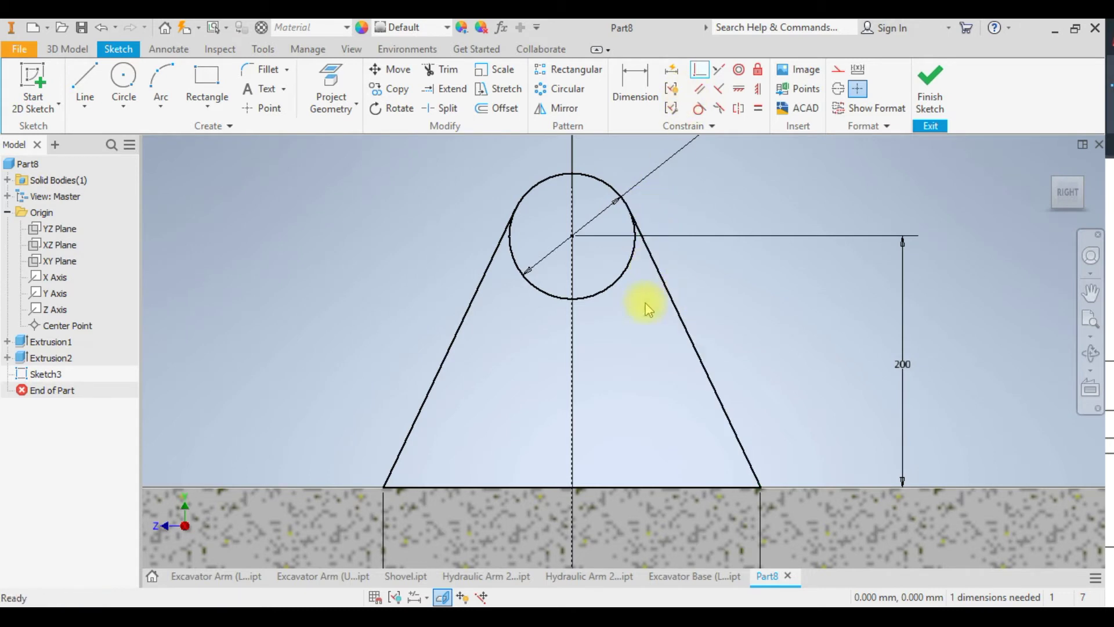
Draw a 45 mm diameter circle at the centre of the 100 mm circle for the pin hole
click(124, 78)
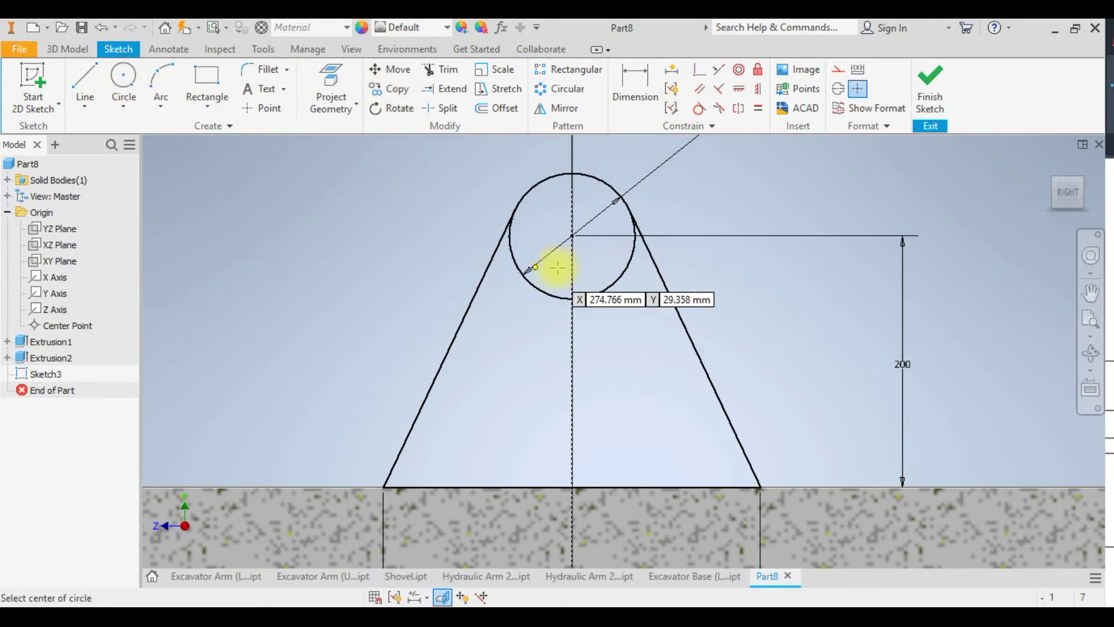
click(573, 236)
text(45)
key(Return)
key(Escape)
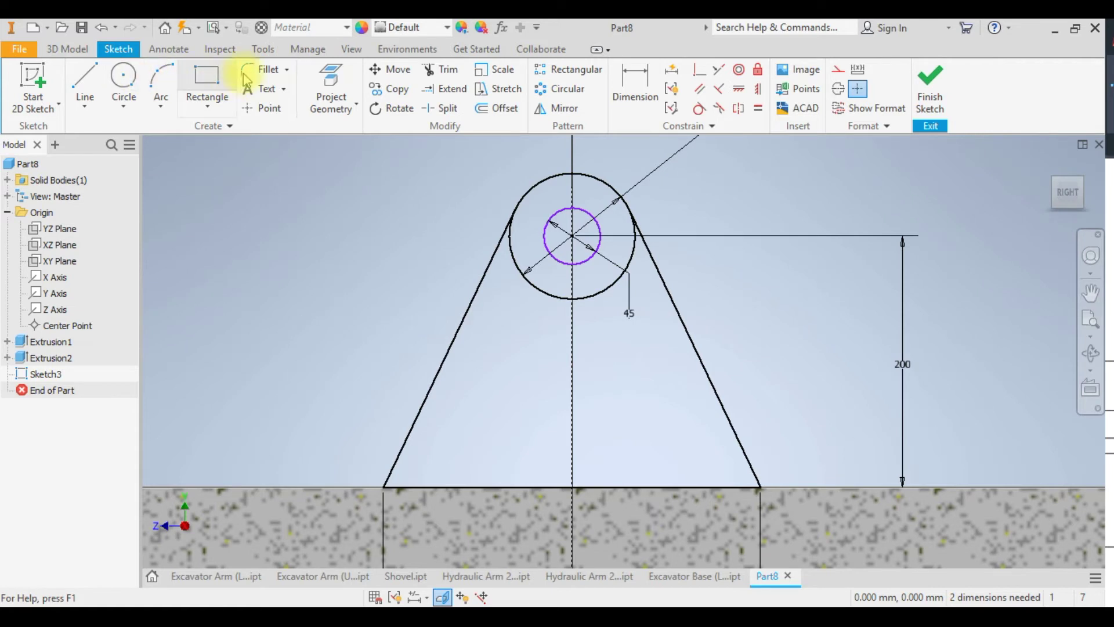
Trim away the lower arc of the 100 mm circle between the two slanted side lines
click(440, 69)
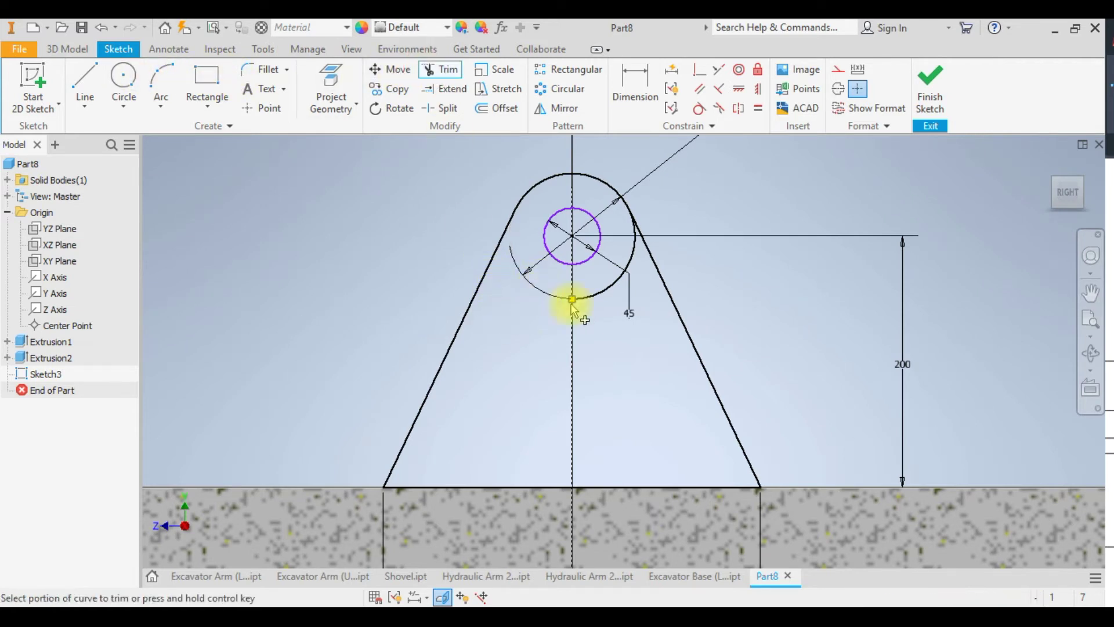
click(607, 291)
scroll(629, 238, up, 5)
key(Escape)
Constrain the 45 mm hole circle concentric with the bracket's rounded top arc
scroll(547, 298, down, 8)
scroll(550, 286, up, 3)
scroll(551, 284, down, 4)
scroll(546, 290, up, 2)
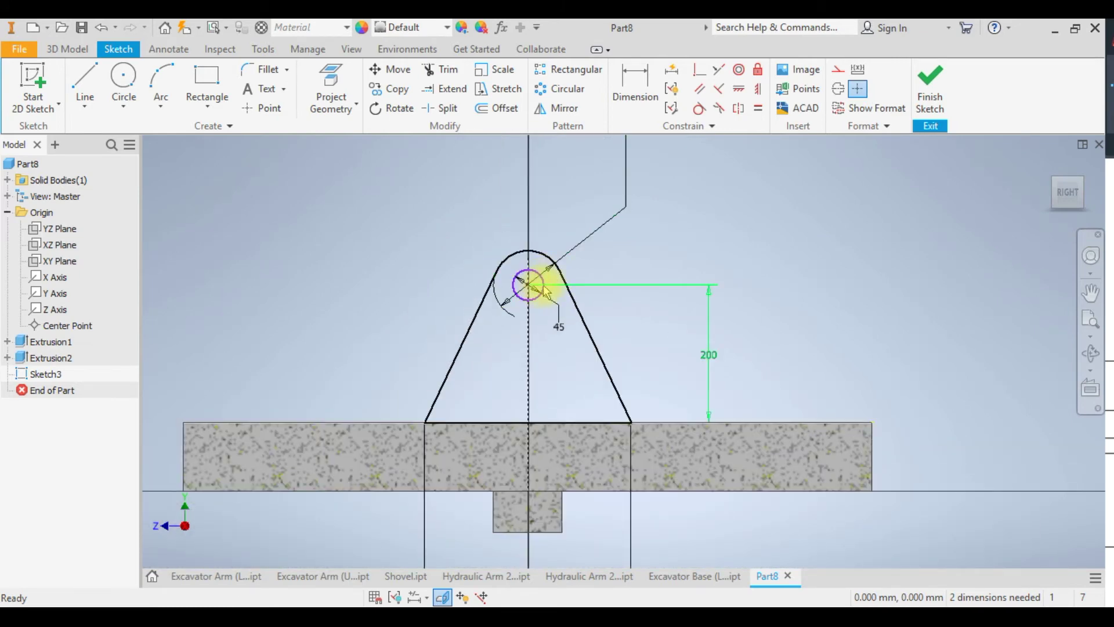
click(535, 305)
ctrl+click(530, 252)
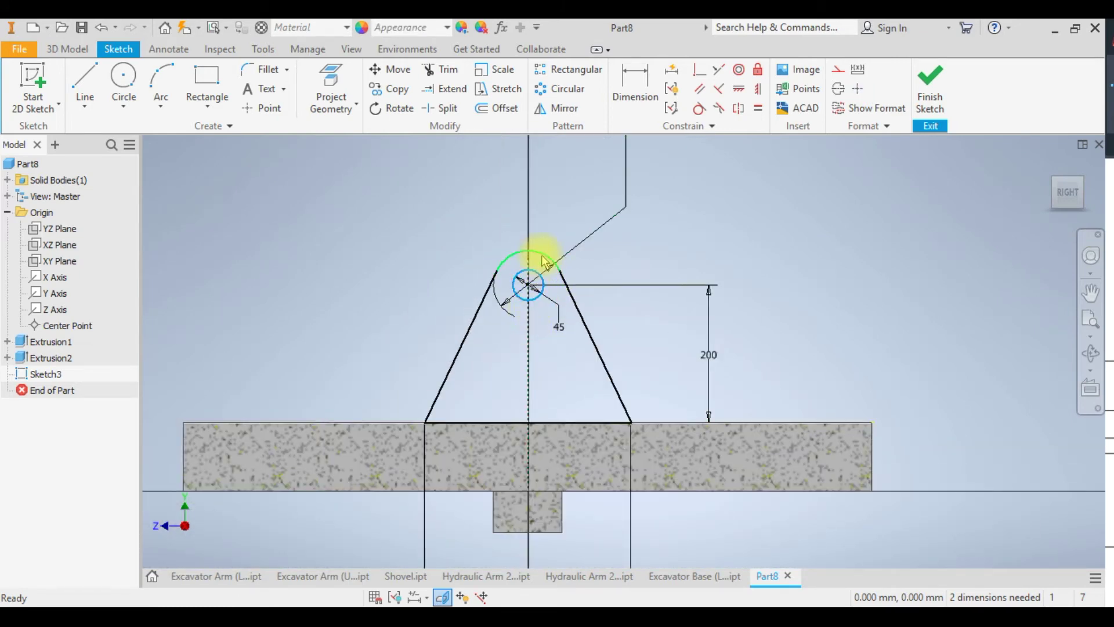
click(734, 71)
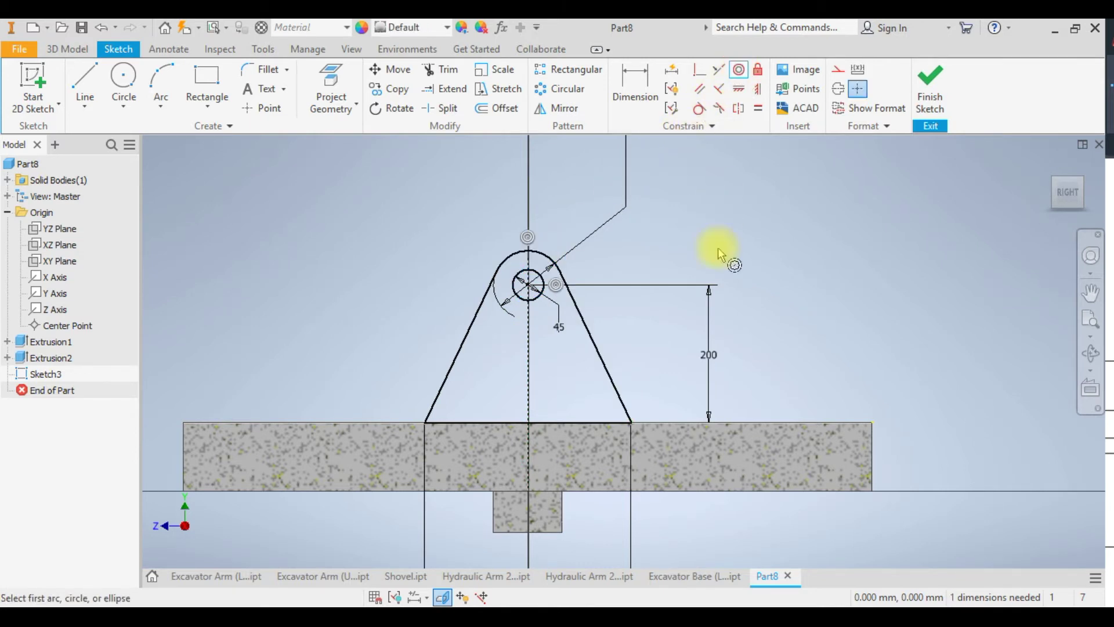
key(Escape)
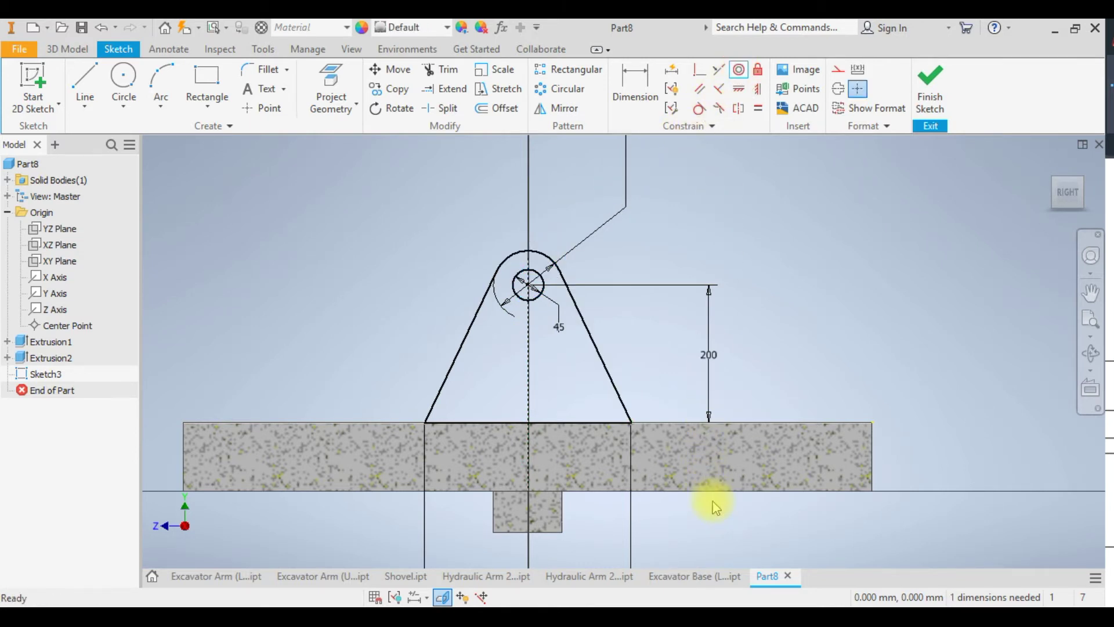
Finish the sketch and extrude the bracket profile symmetrically by 400 mm, joined to the disc
click(927, 86)
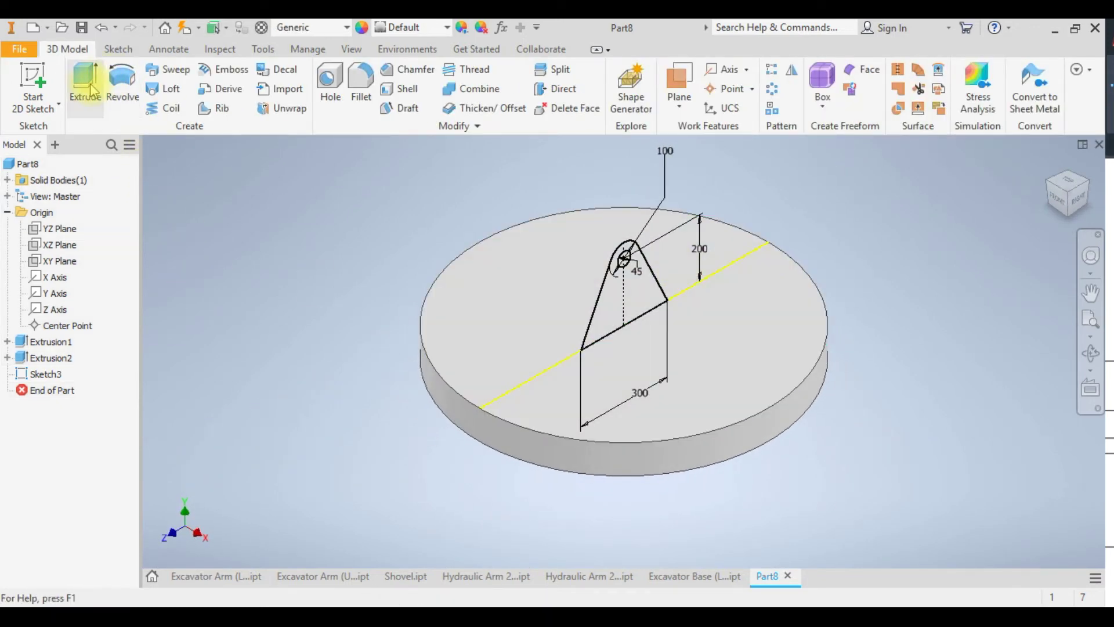
click(96, 87)
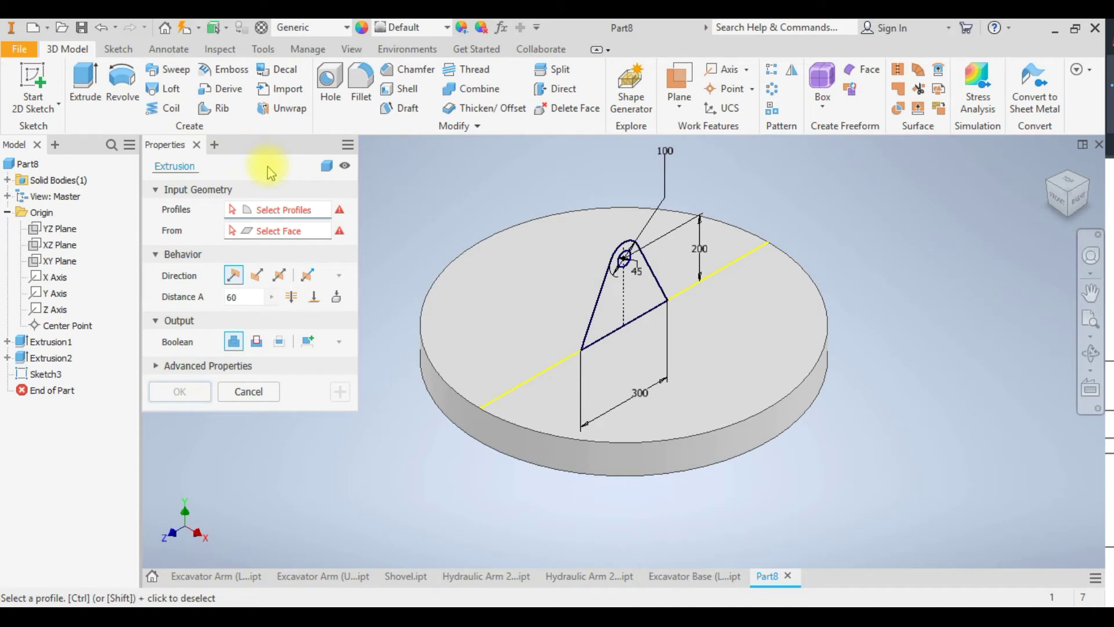
click(627, 315)
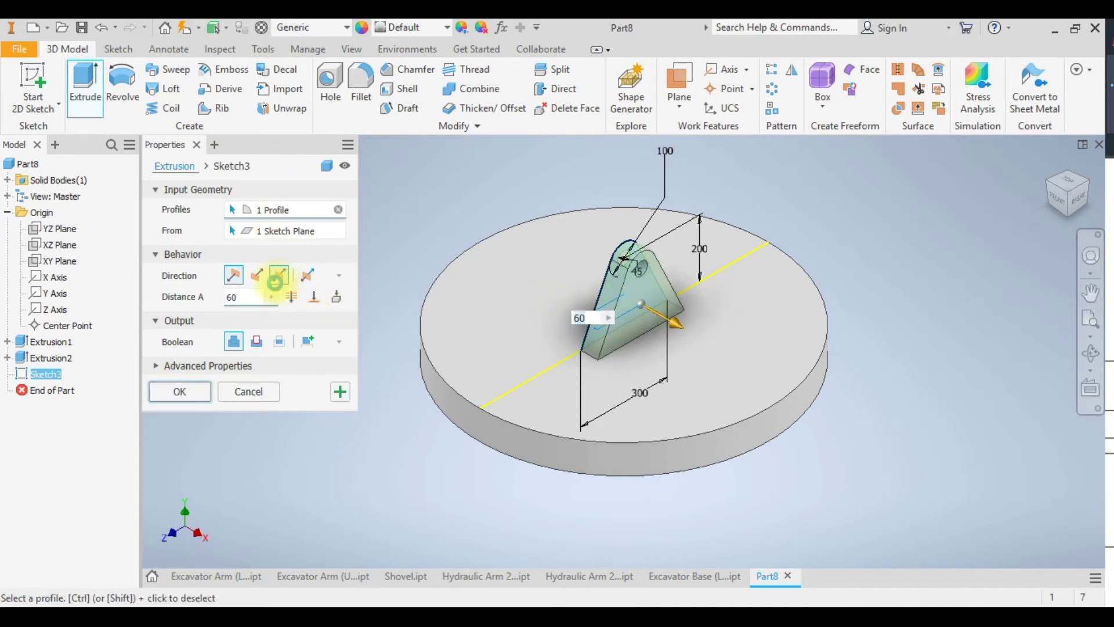
click(279, 276)
click(261, 299)
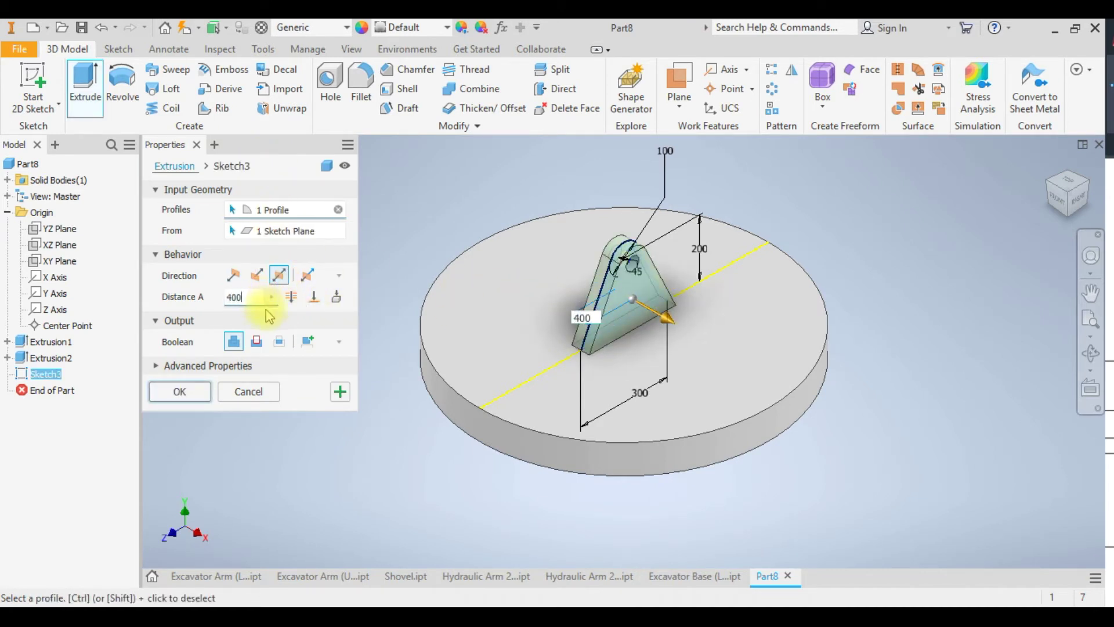
key(Return)
Start a new sketch on the YZ plane and slice the graphics to expose the bracket's cross-section
shift+middle_drag(455, 378, 547, 403)
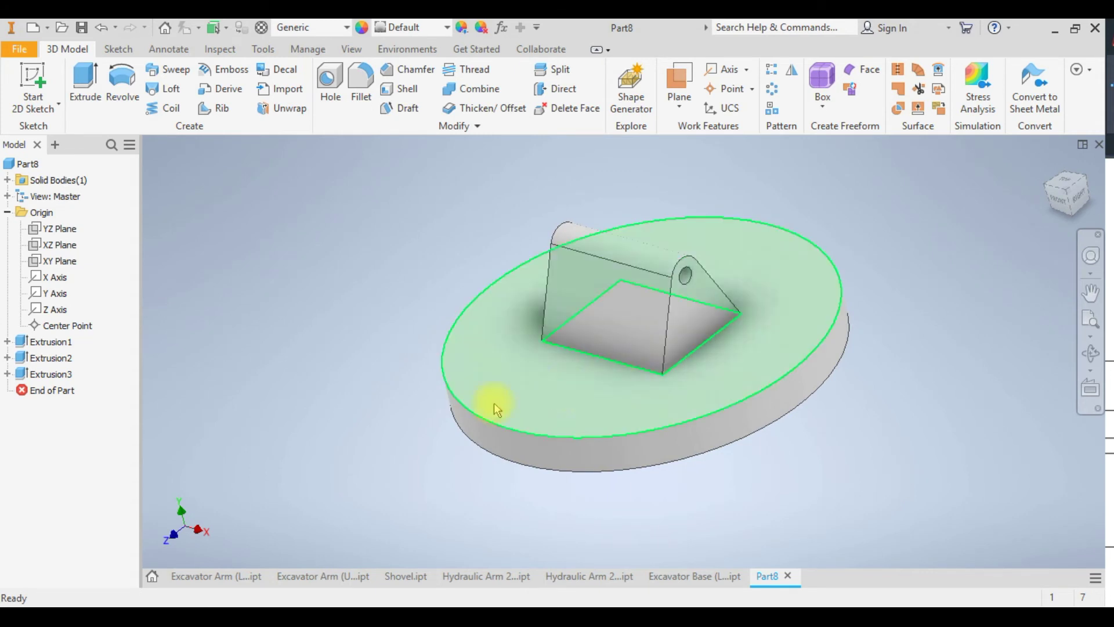
click(67, 227)
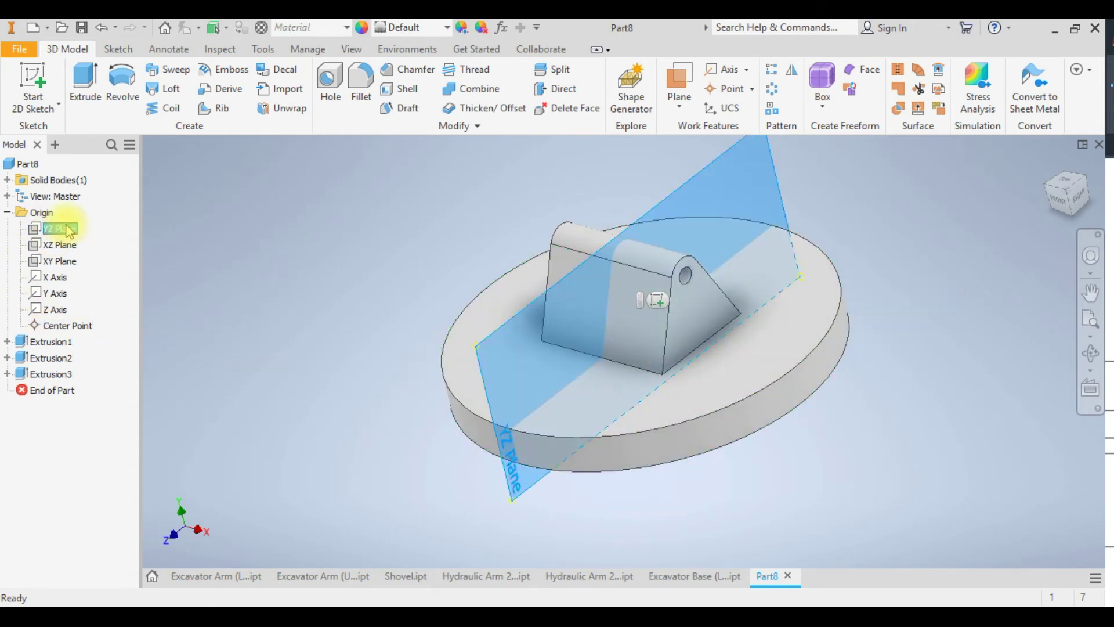
click(655, 300)
right_click(666, 339)
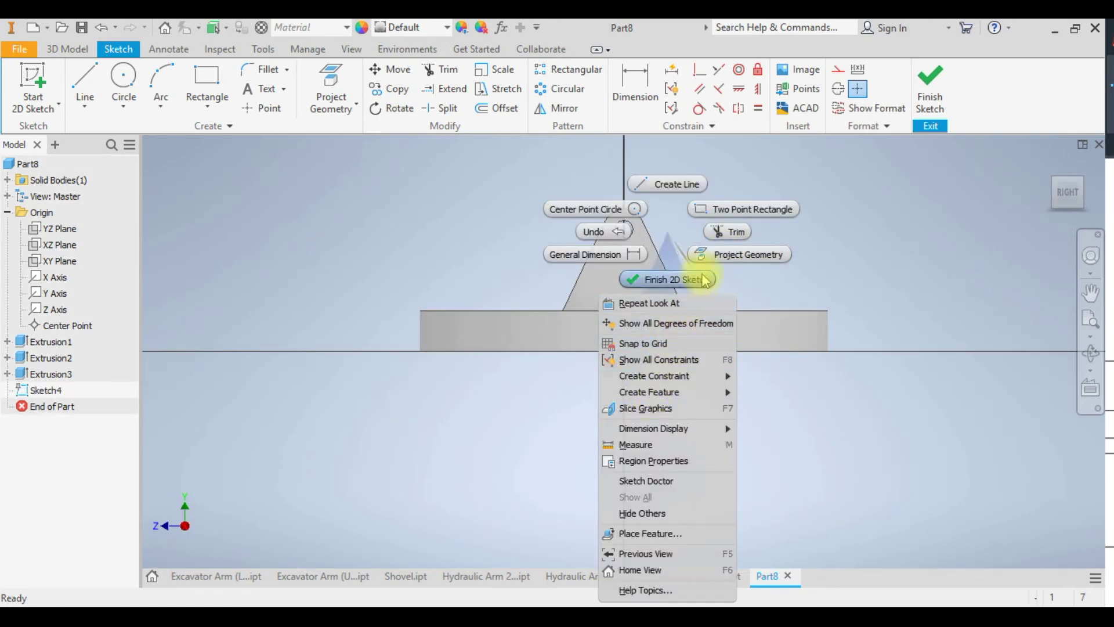
click(653, 409)
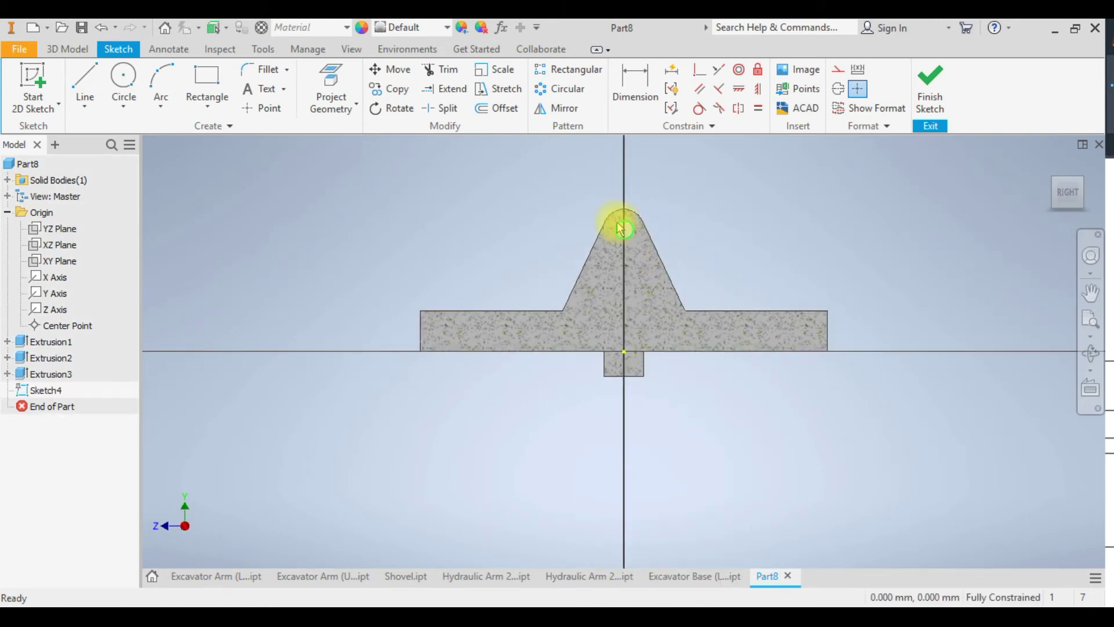
scroll(610, 226, up, 3)
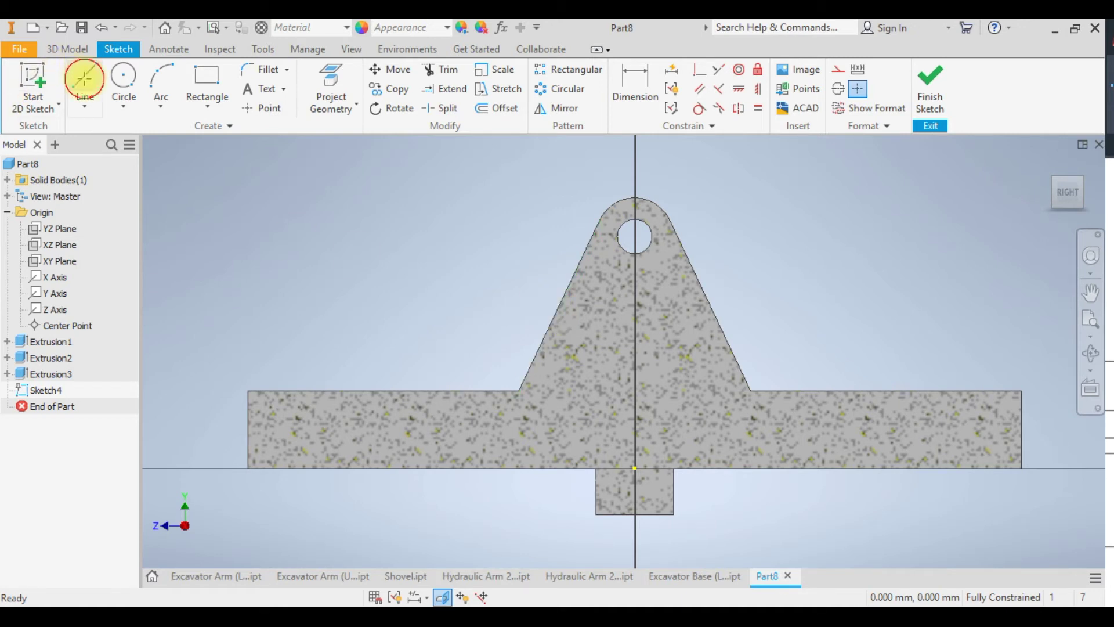
Draw a line along the bracket's left slanted edge, from the base corner to the start of the rounded top
click(84, 79)
click(518, 391)
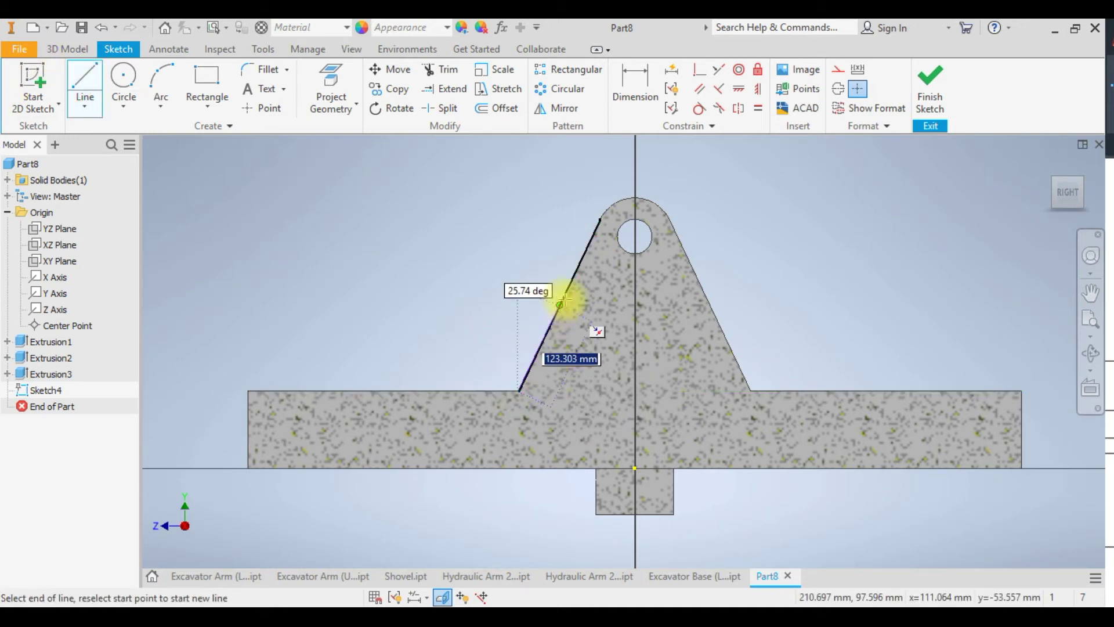
click(599, 219)
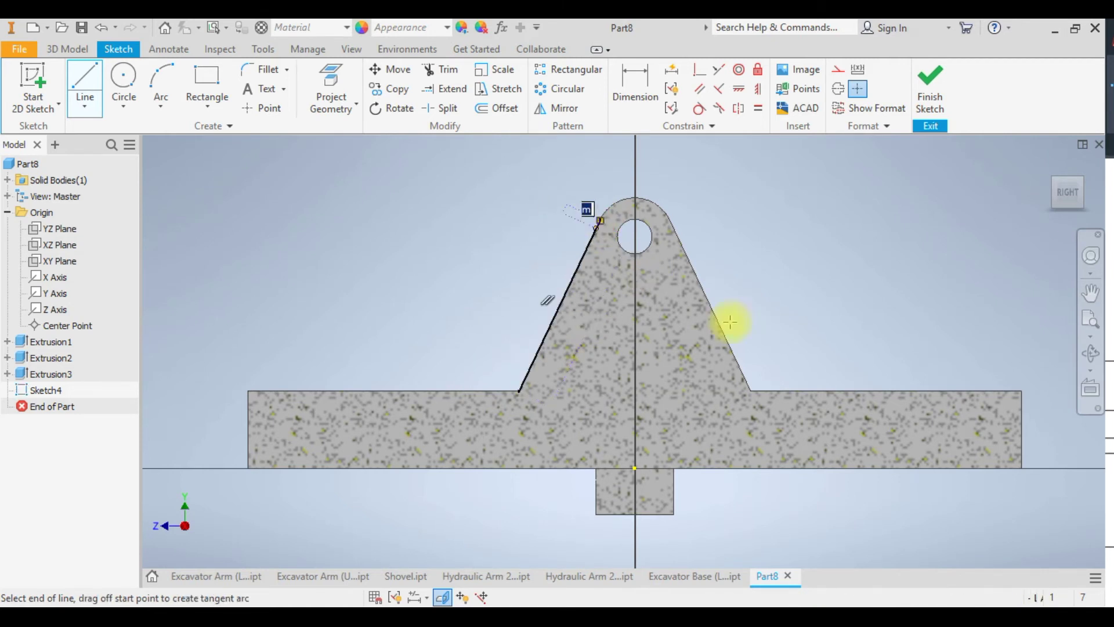
key(Escape)
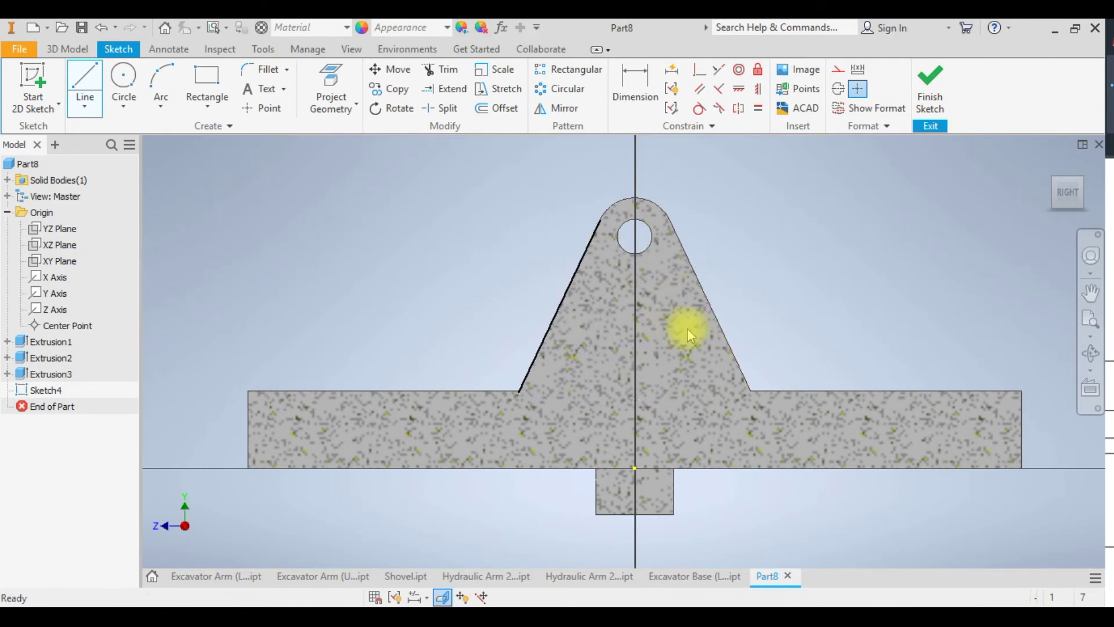
click(82, 79)
click(668, 221)
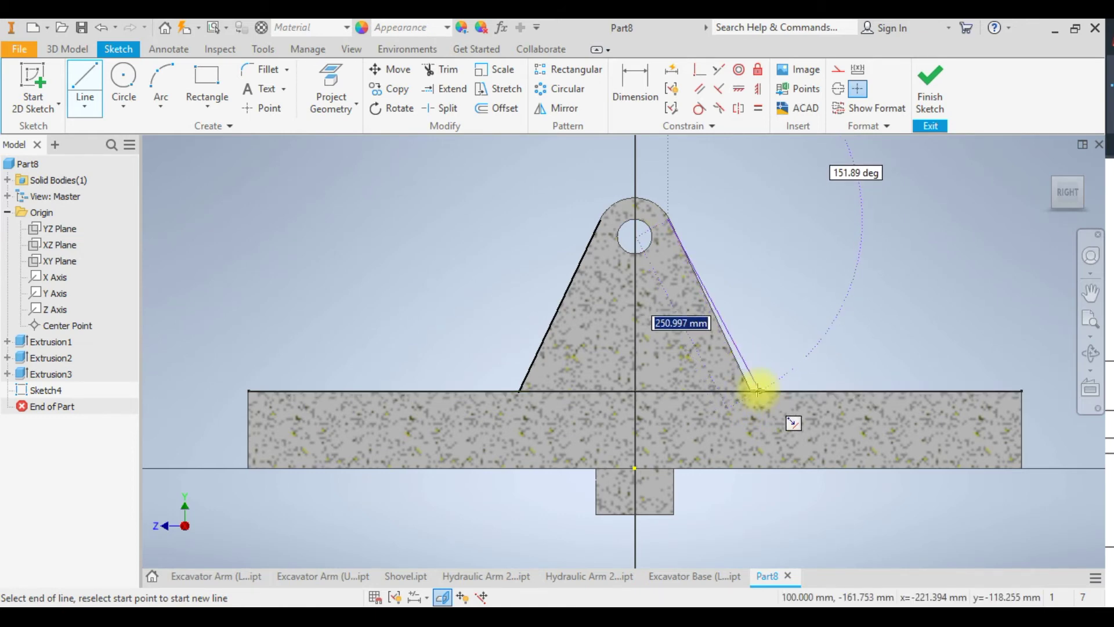
scroll(755, 392, down, 5)
scroll(720, 359, up, 6)
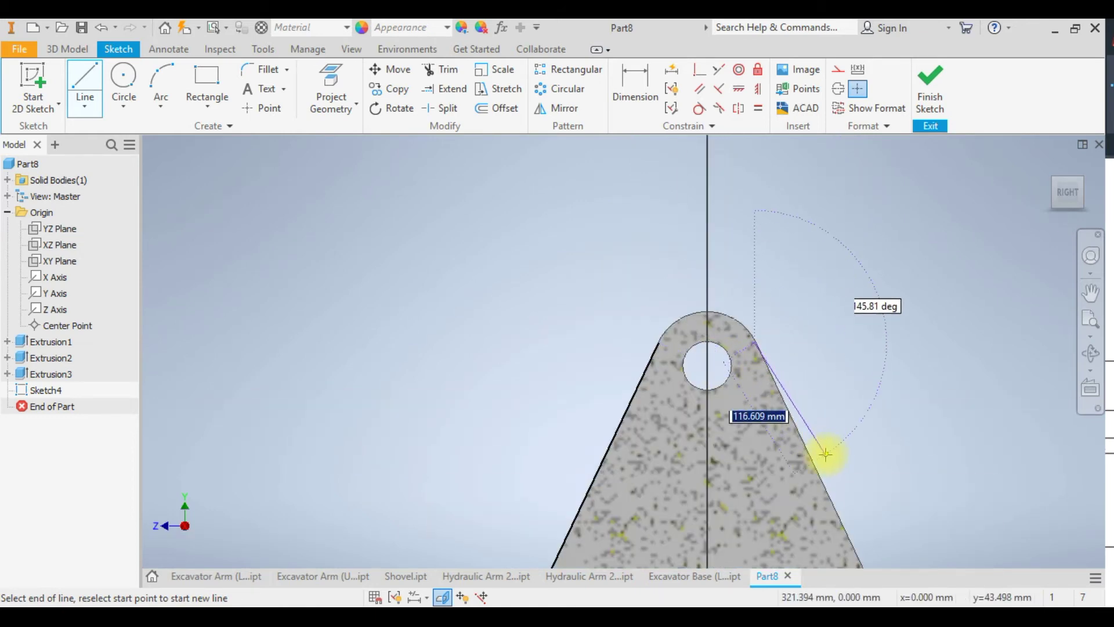
middle_drag(815, 455, 725, 180)
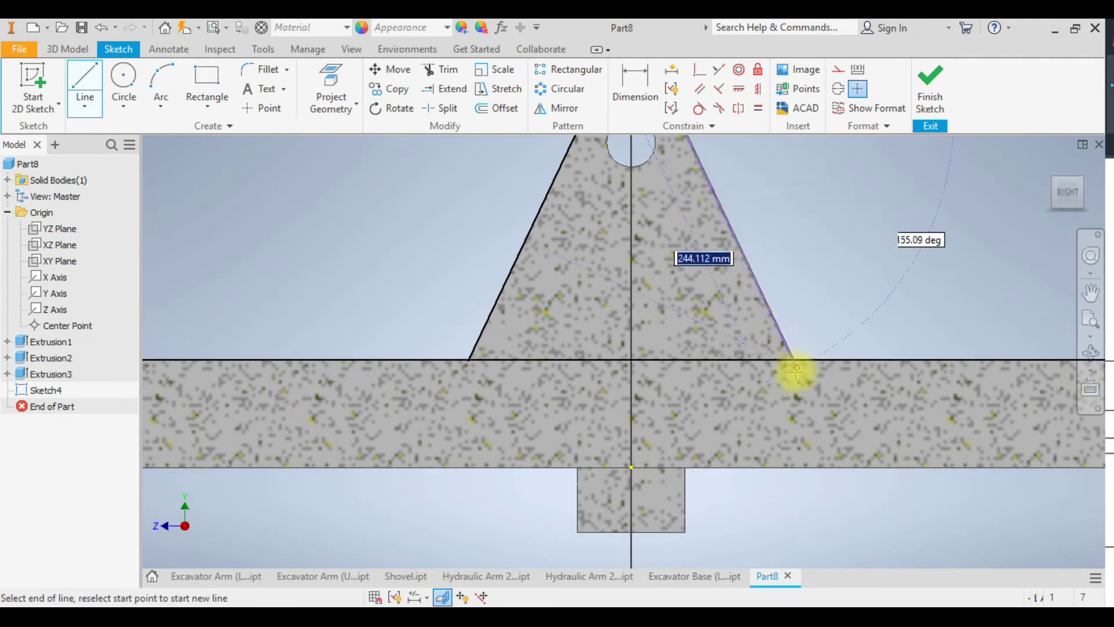
click(791, 358)
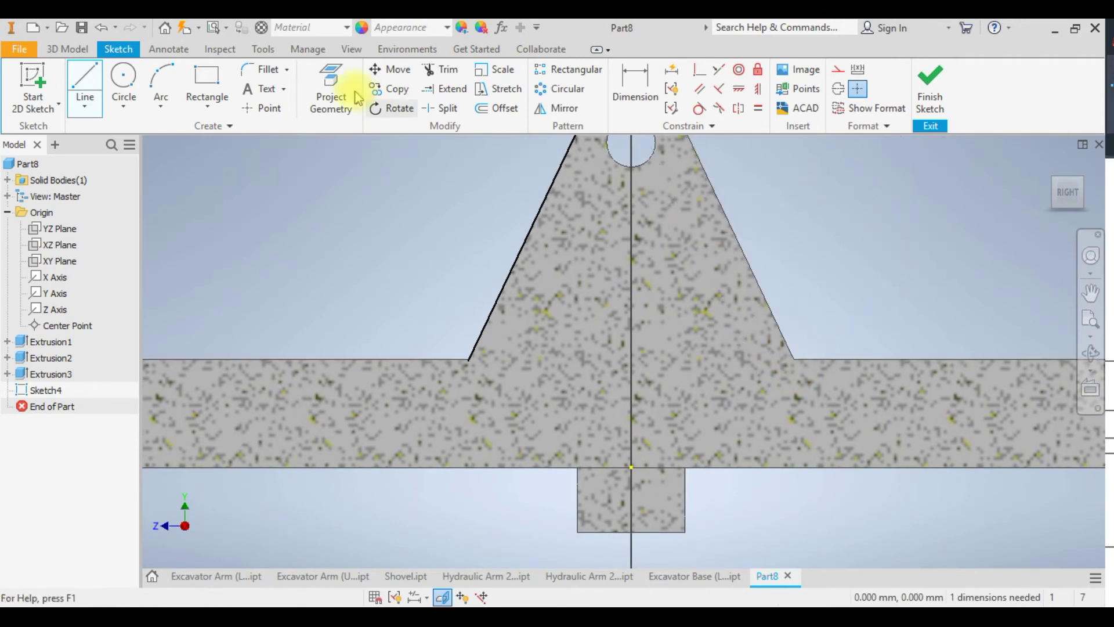
click(85, 87)
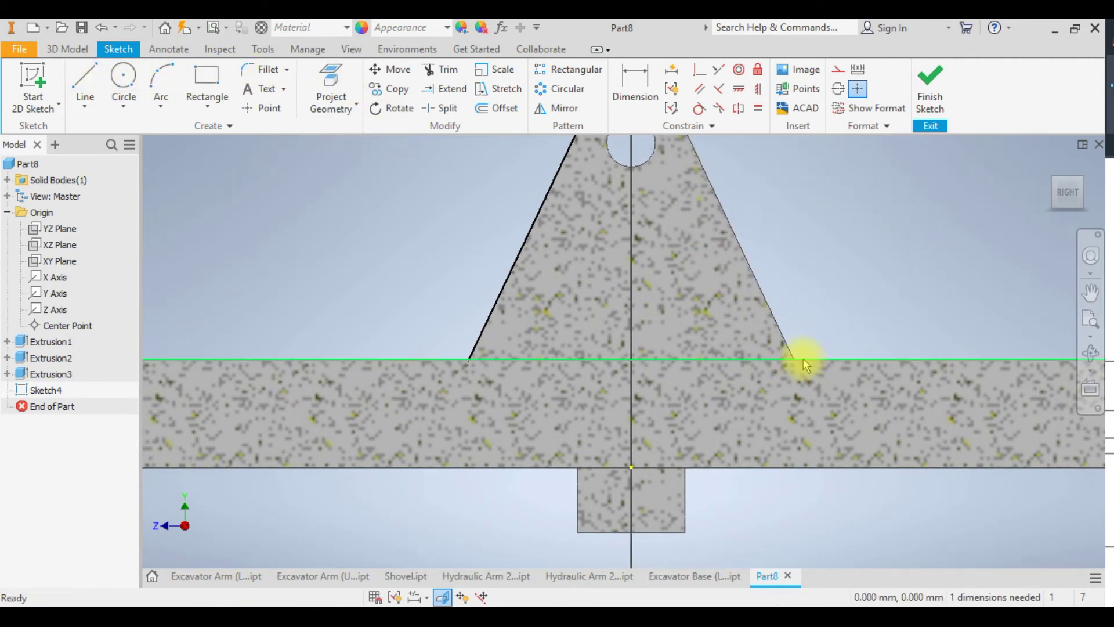
Draw a line along the bracket's right slanted edge, from the base corner up to the rounded top
click(84, 86)
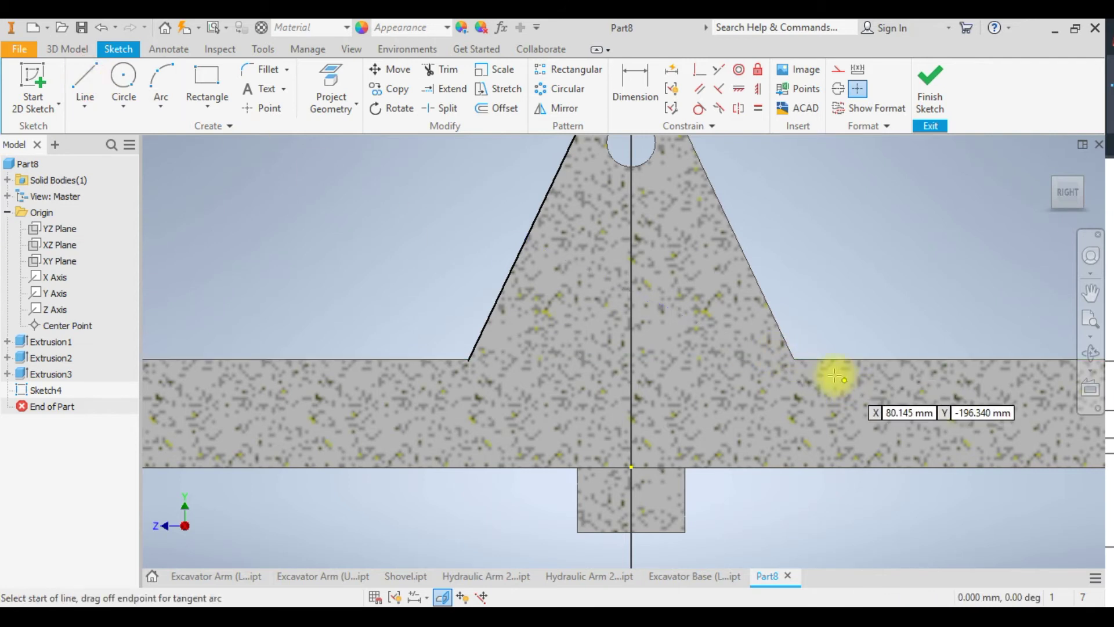
click(794, 359)
scroll(745, 247, up, 2)
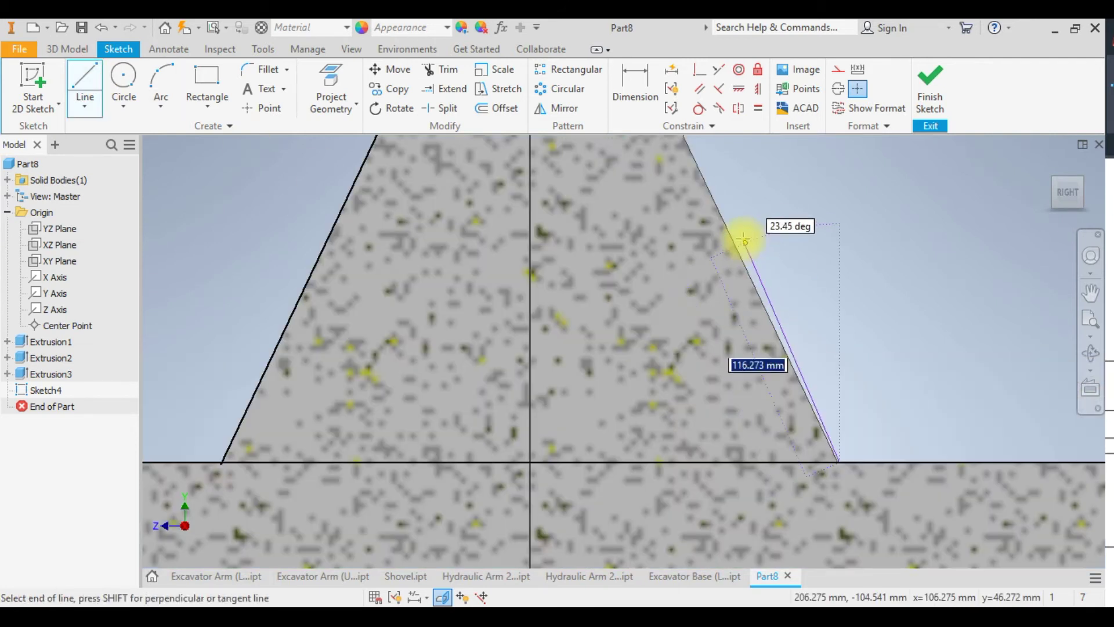
scroll(738, 233, down, 5)
scroll(738, 232, up, 4)
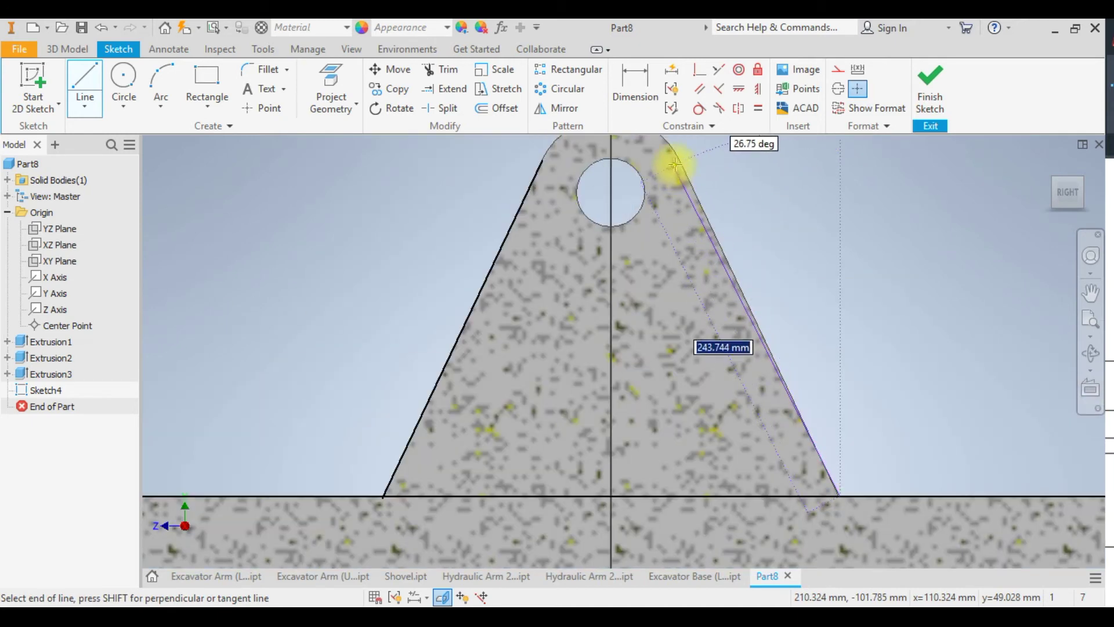
click(678, 163)
key(Escape)
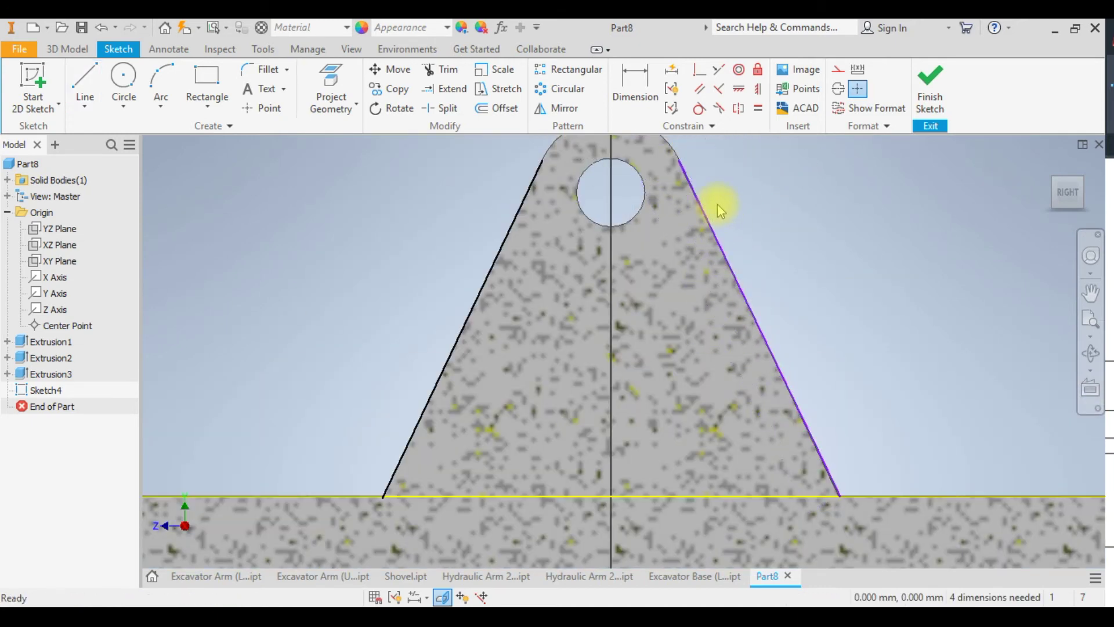
Abandon a new circle at the pin hole and undo the line along the bracket's right slanted edge
click(728, 264)
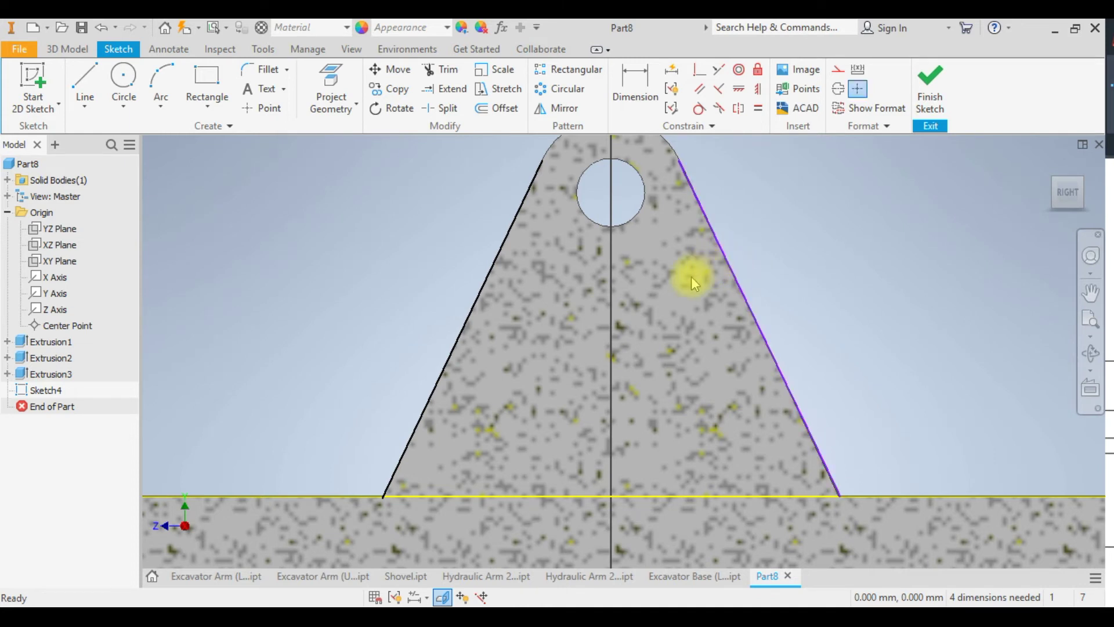
scroll(691, 277, down, 3)
click(124, 74)
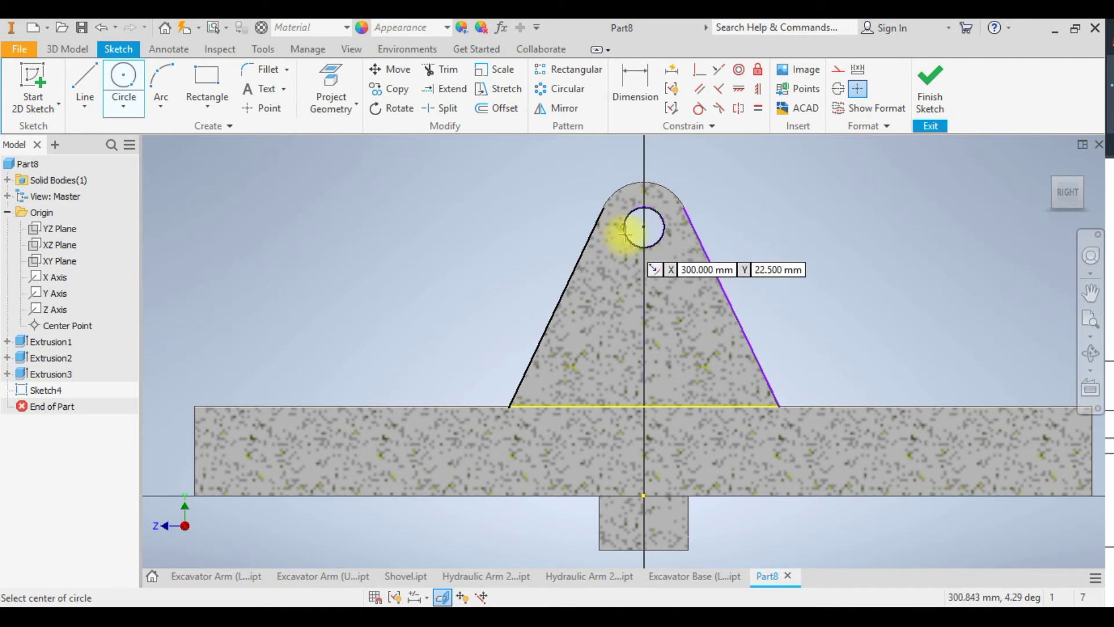
key(Escape)
key(ctrl+z)
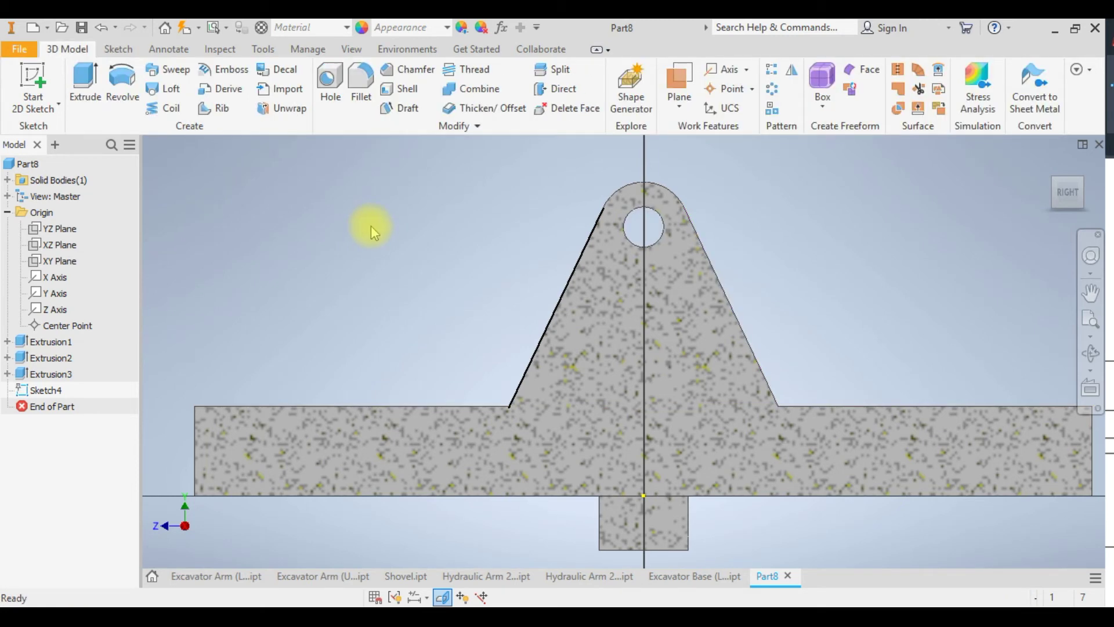
Undo back to the bracket profile sketch and extrude that profile symmetrically by 400 mm, joined to the disc
key(ctrl+z)
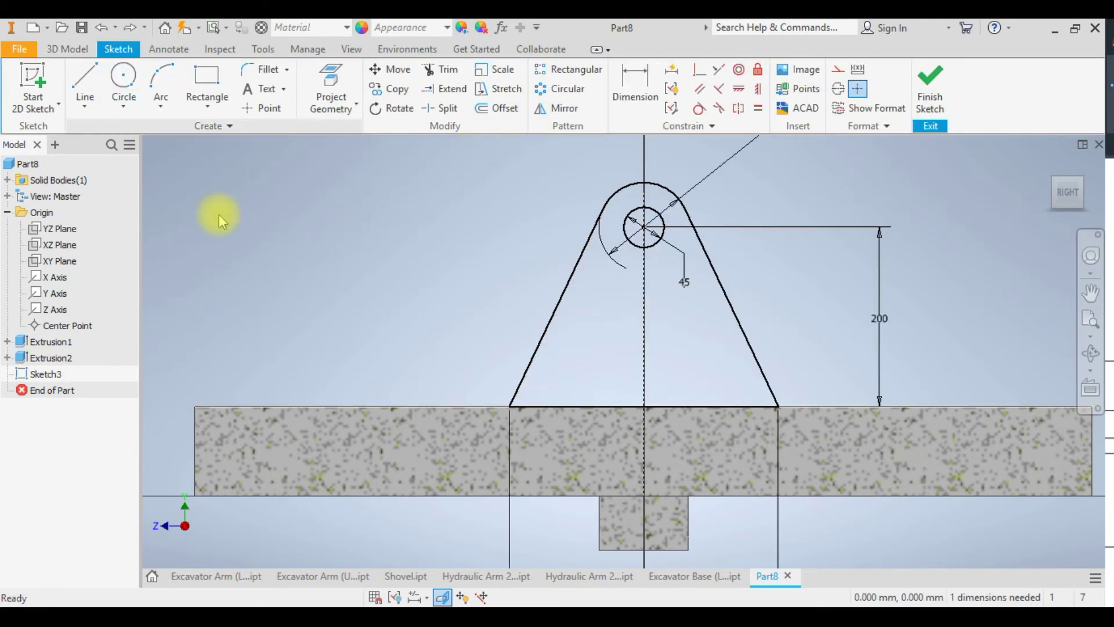
click(930, 87)
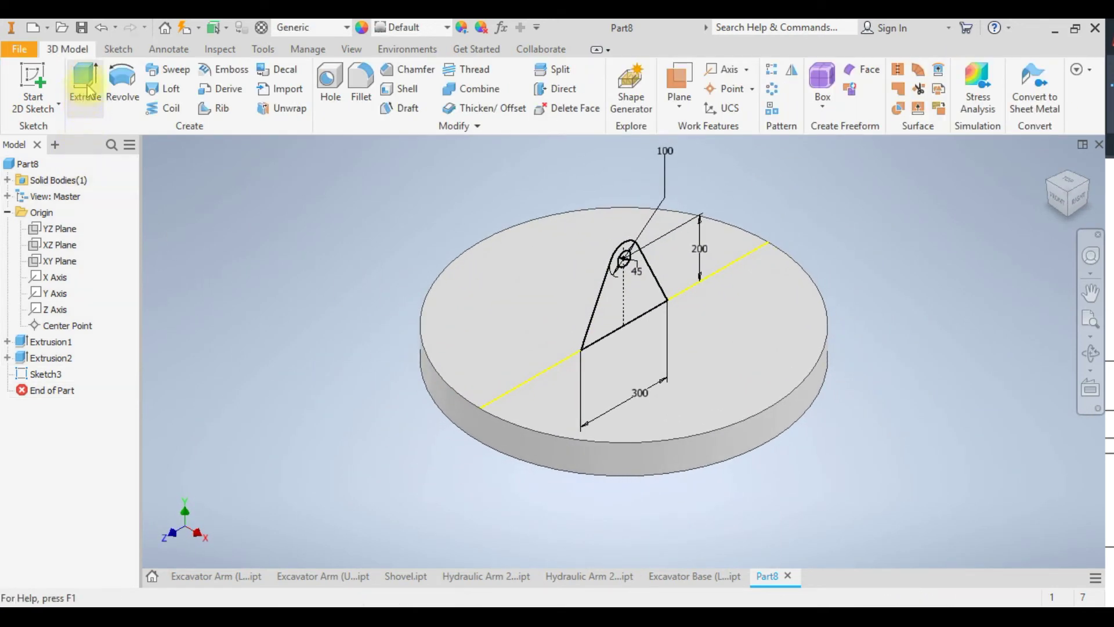
click(84, 84)
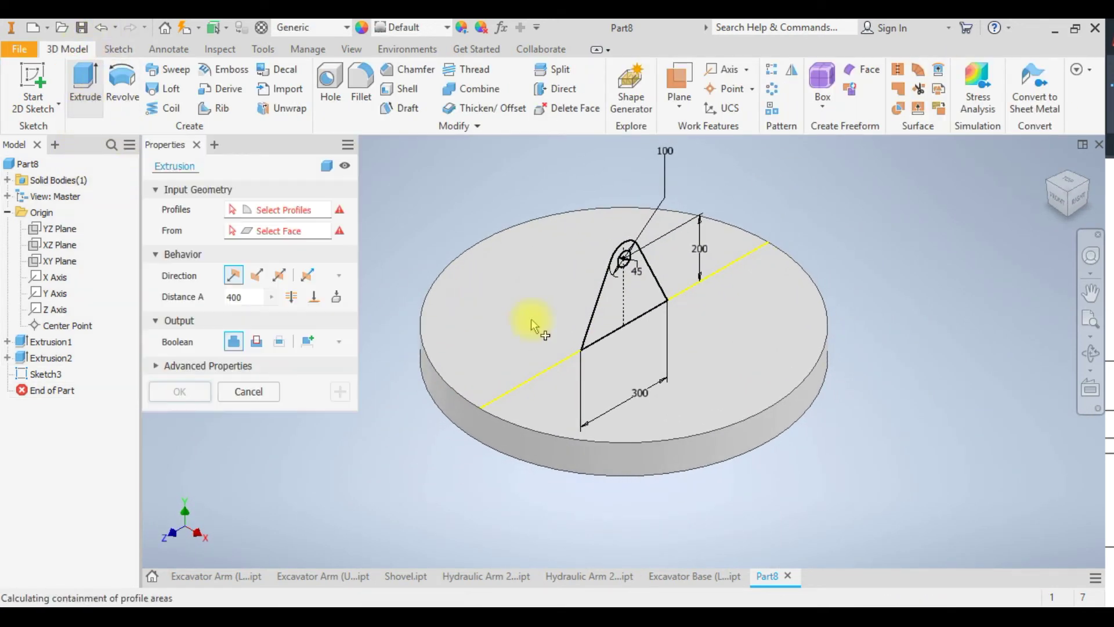
click(614, 294)
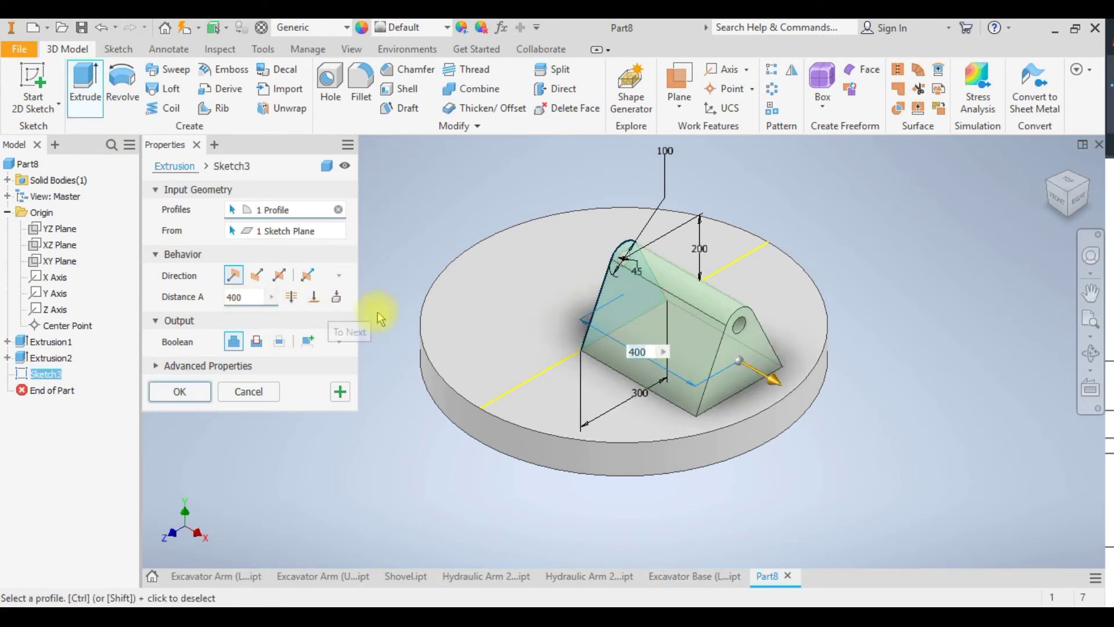
click(278, 277)
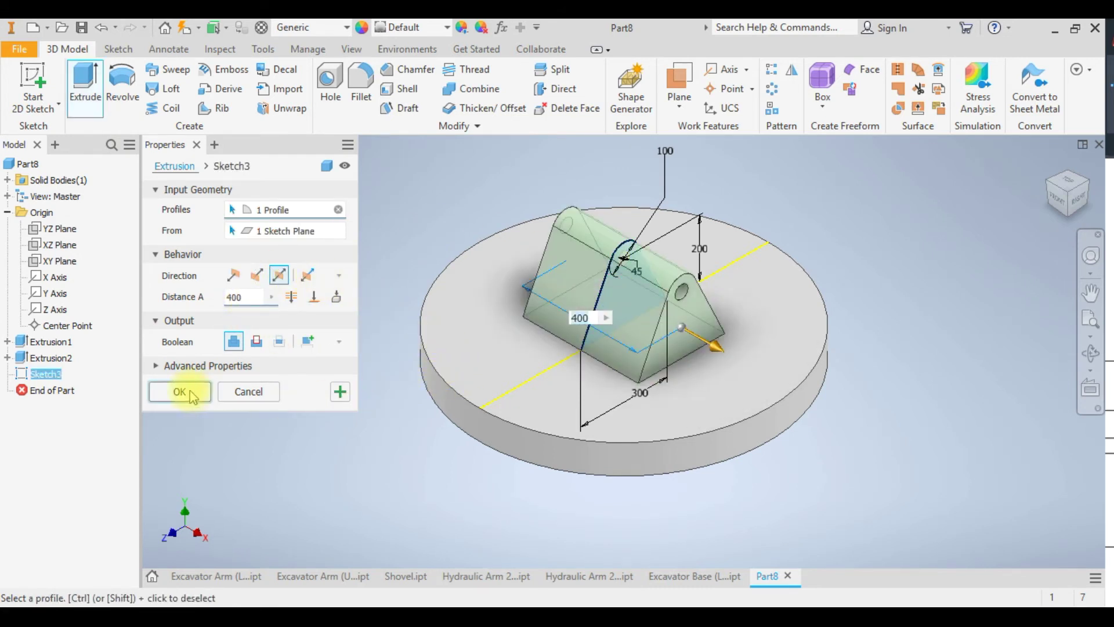
click(193, 397)
Start a sketch on the YZ plane and draw a rectangle about 590 by 290 mm around the bracket, resting on the disc's top edge
click(74, 228)
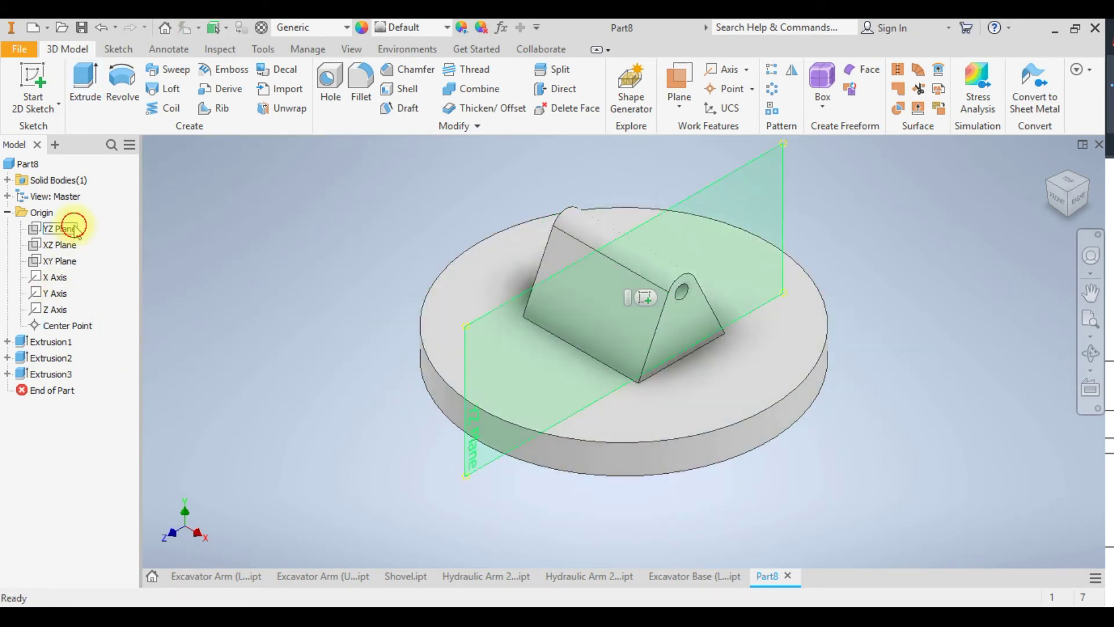
click(644, 298)
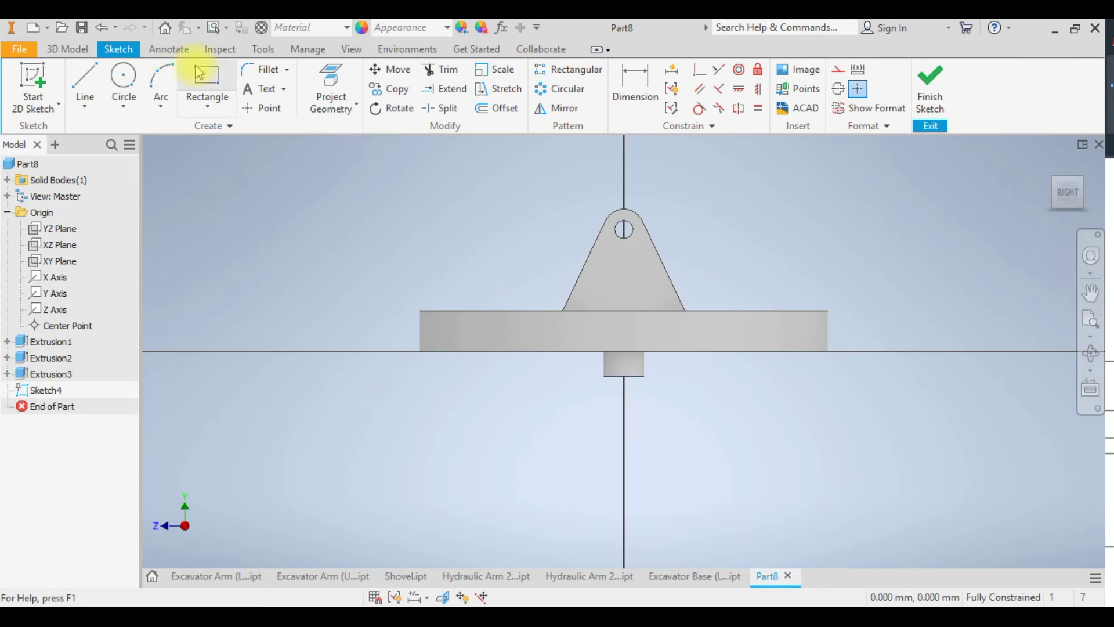
click(199, 73)
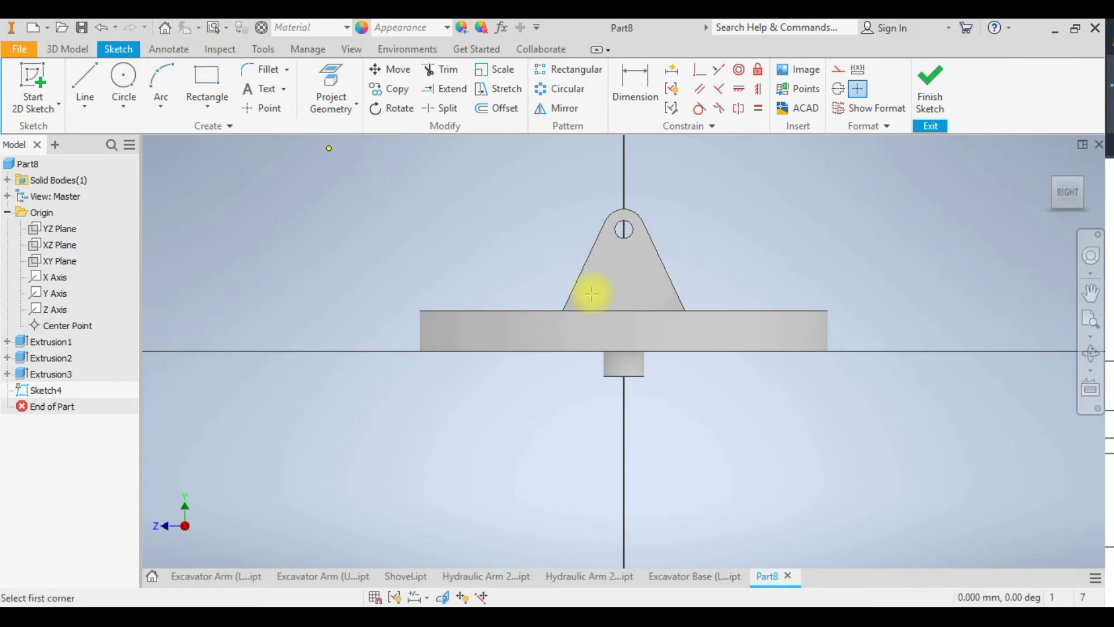
click(504, 310)
click(744, 192)
key(Escape)
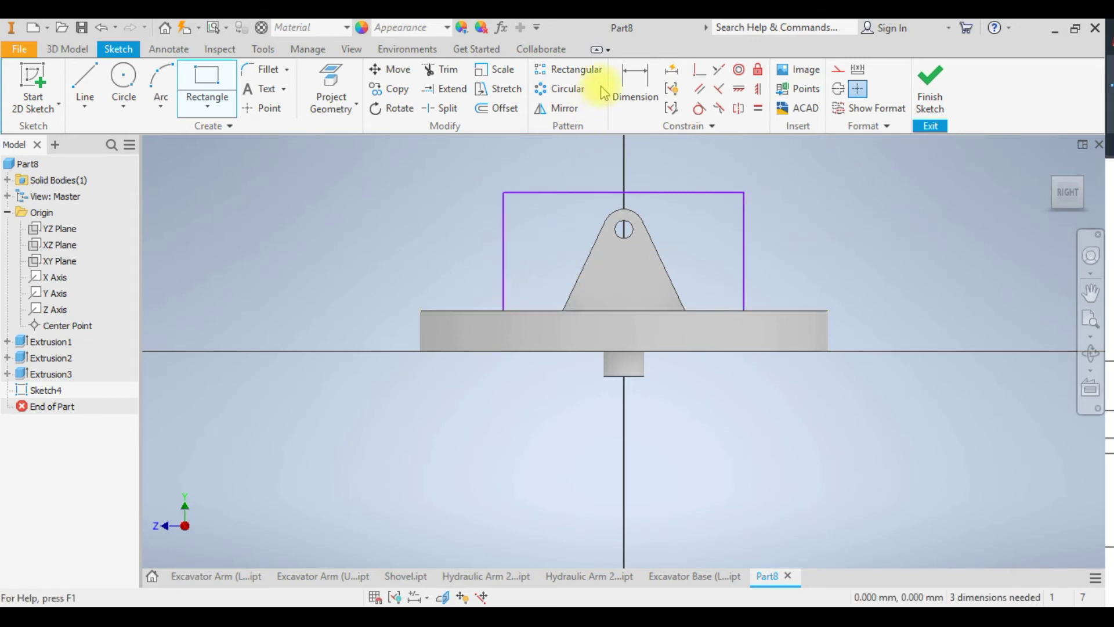
click(632, 82)
click(501, 278)
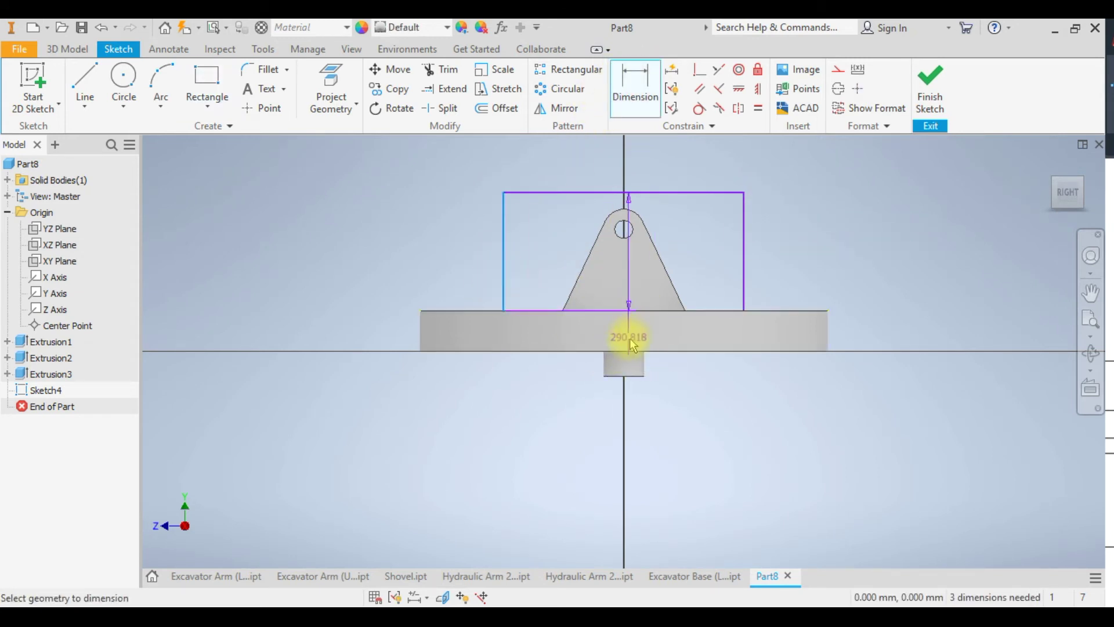
key(Escape)
Slice the graphics and dimension the rectangle's left side 300 mm from the origin point
right_click(645, 263)
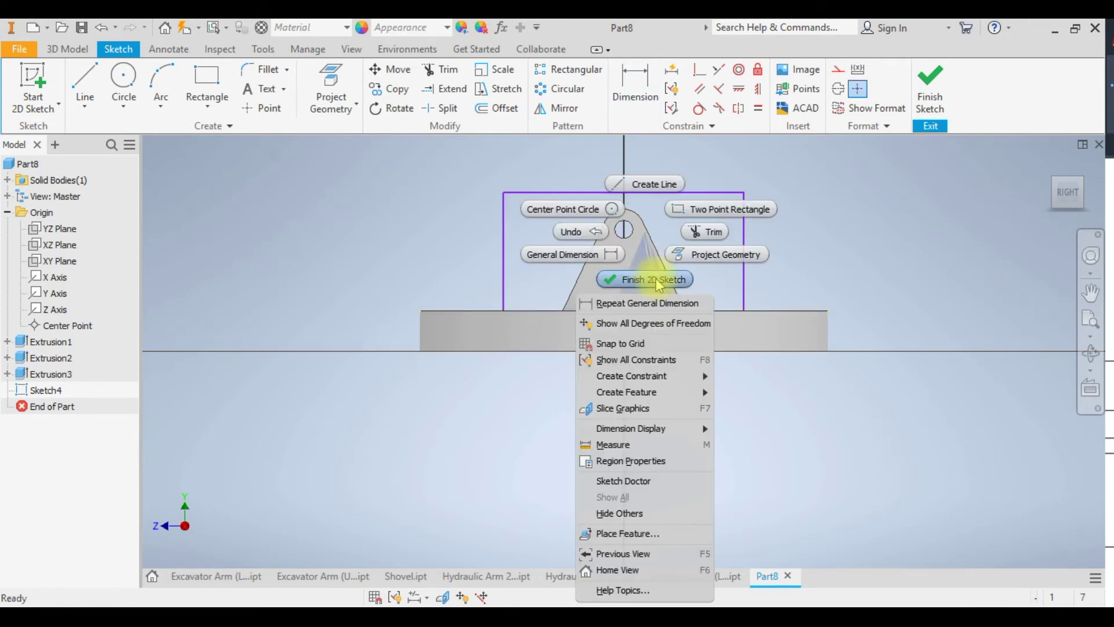
click(643, 408)
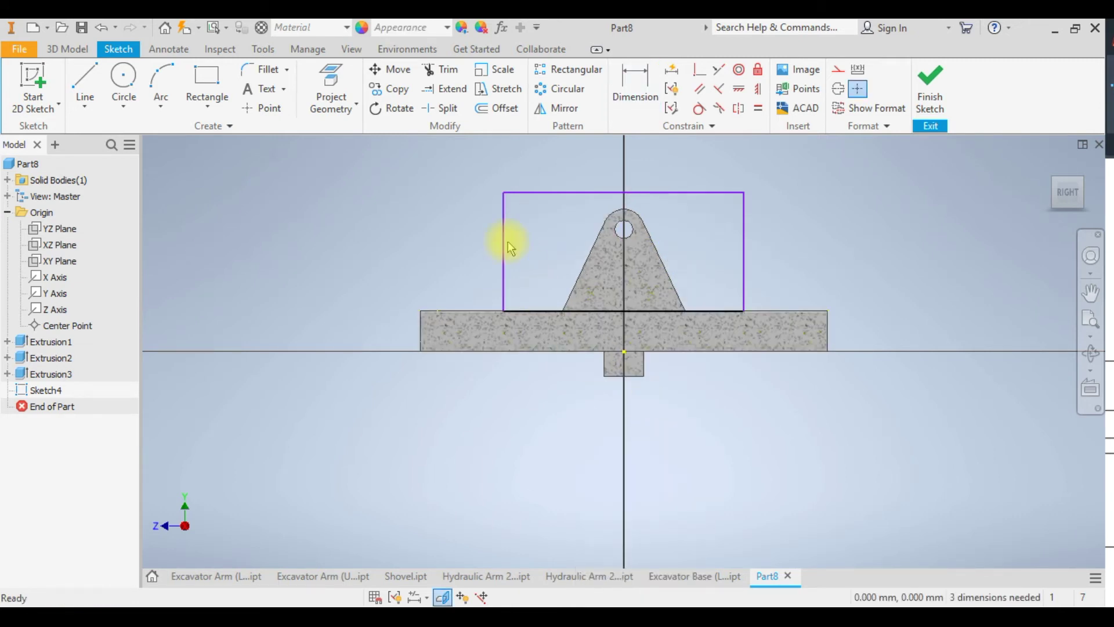
click(635, 79)
click(504, 295)
click(624, 352)
click(583, 467)
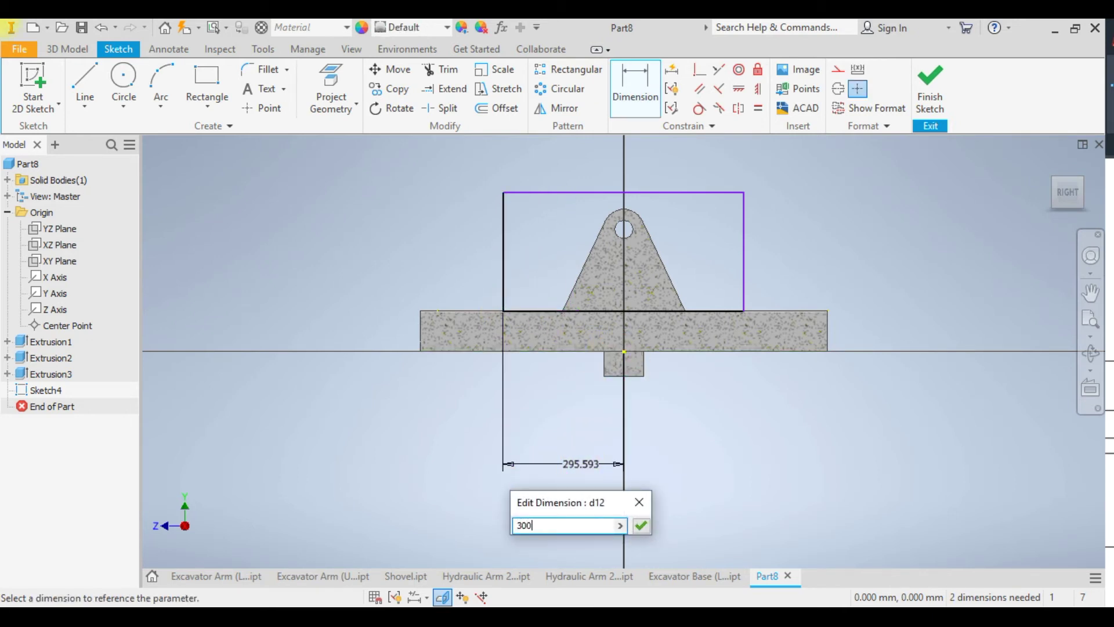
click(583, 467)
Dimension the rectangle around the bracket to 600 mm wide and 300 mm high
click(606, 192)
click(606, 174)
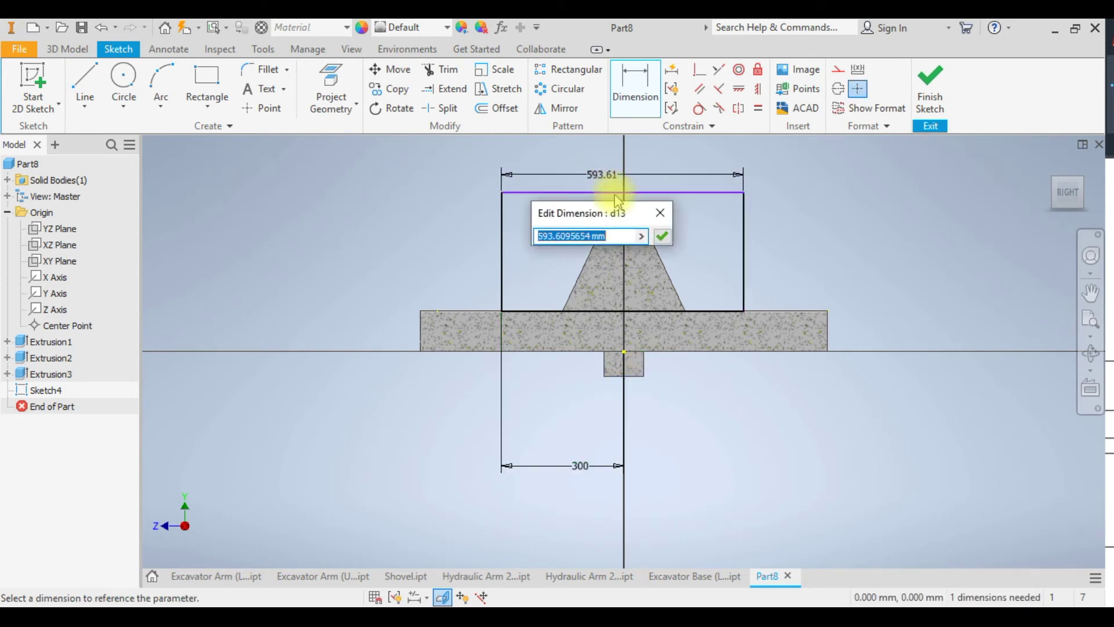
text(600)
key(Return)
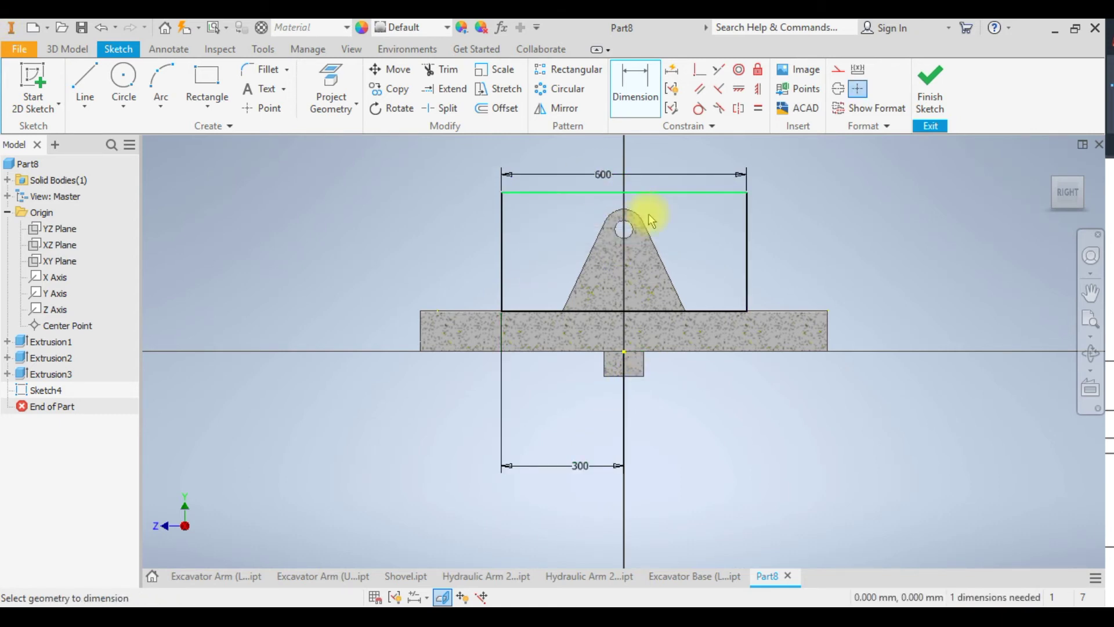
click(786, 250)
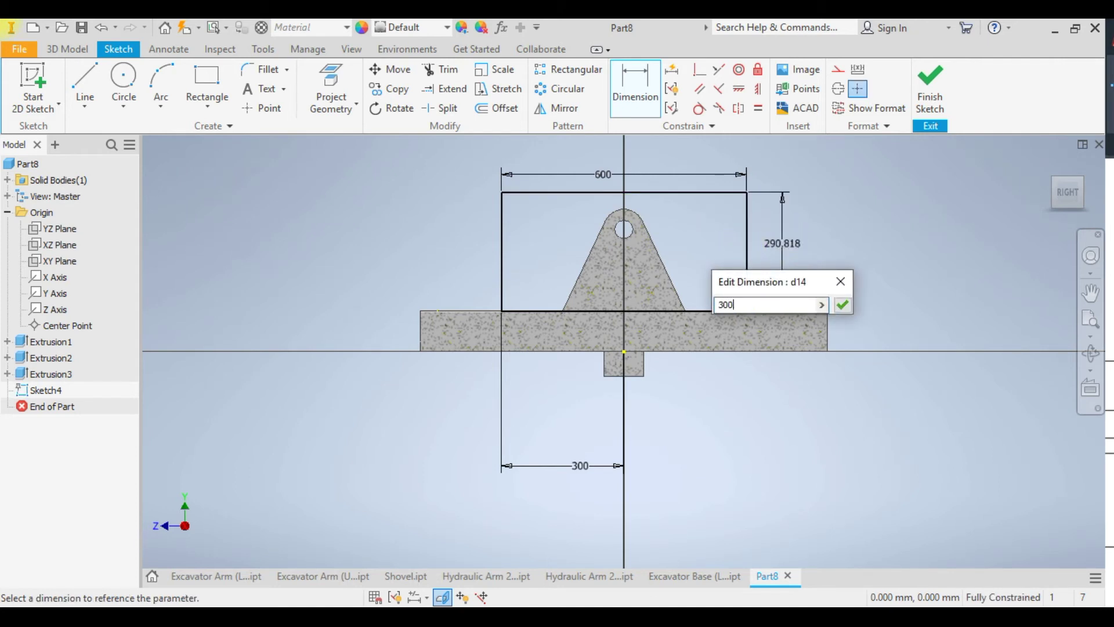
key(Return)
Extrude the rectangle symmetrically by 300 mm as a cut, splitting the bracket into two separate lugs
key(F6)
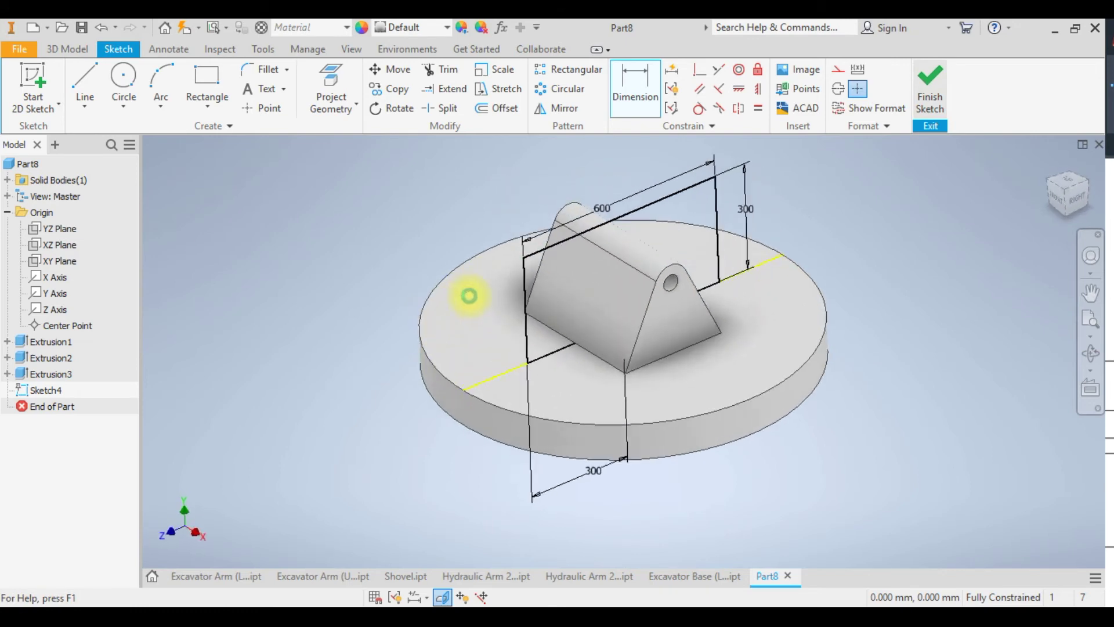
click(93, 91)
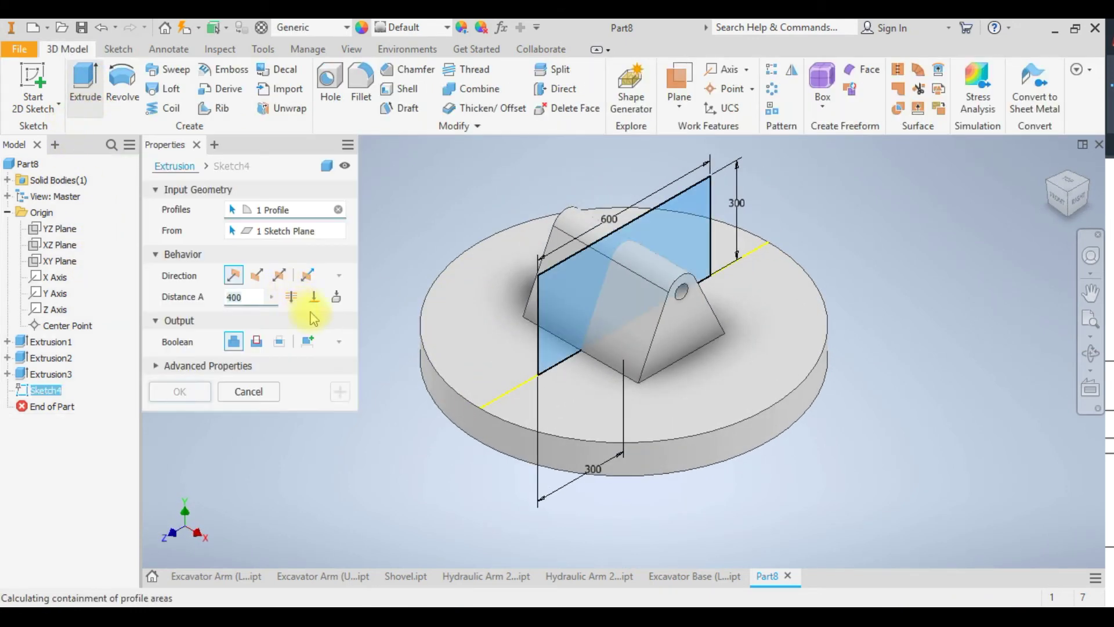
click(278, 277)
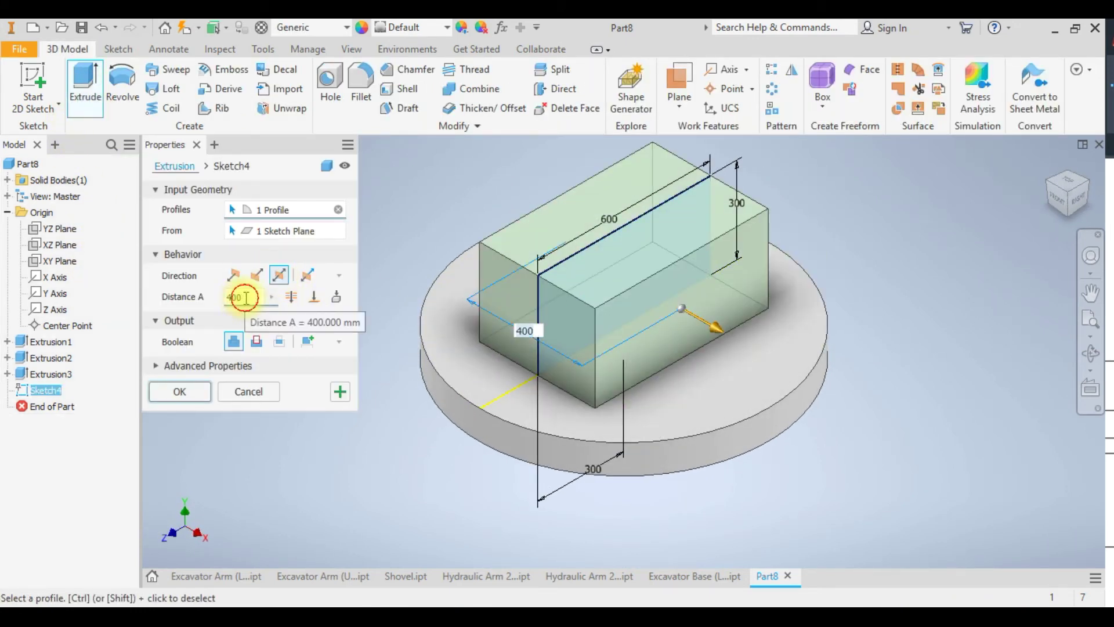
text(30)
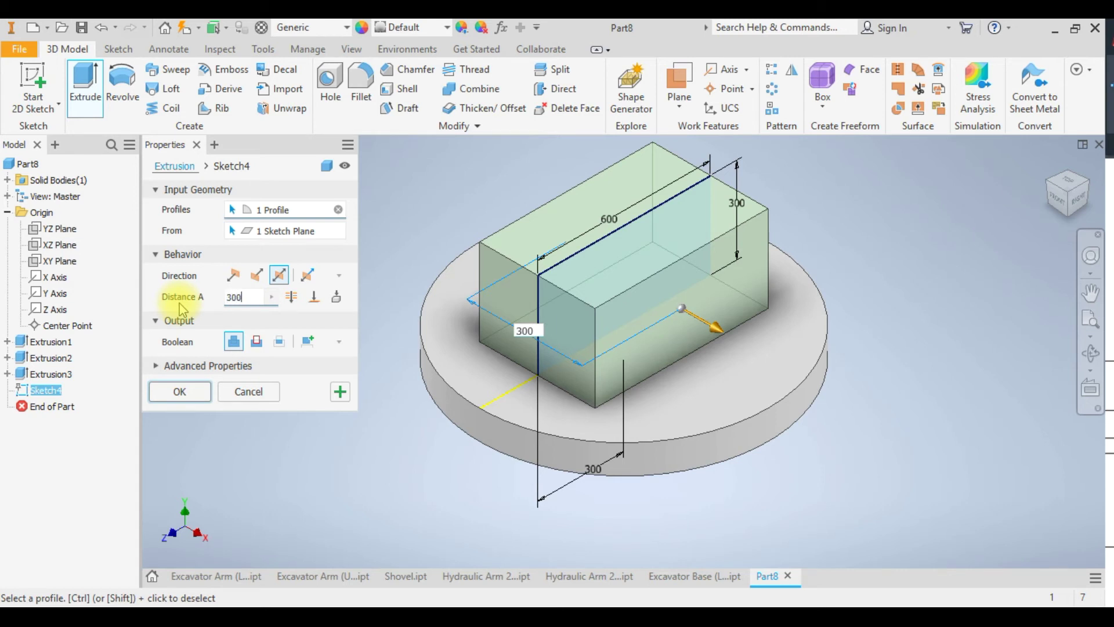
click(256, 339)
click(181, 396)
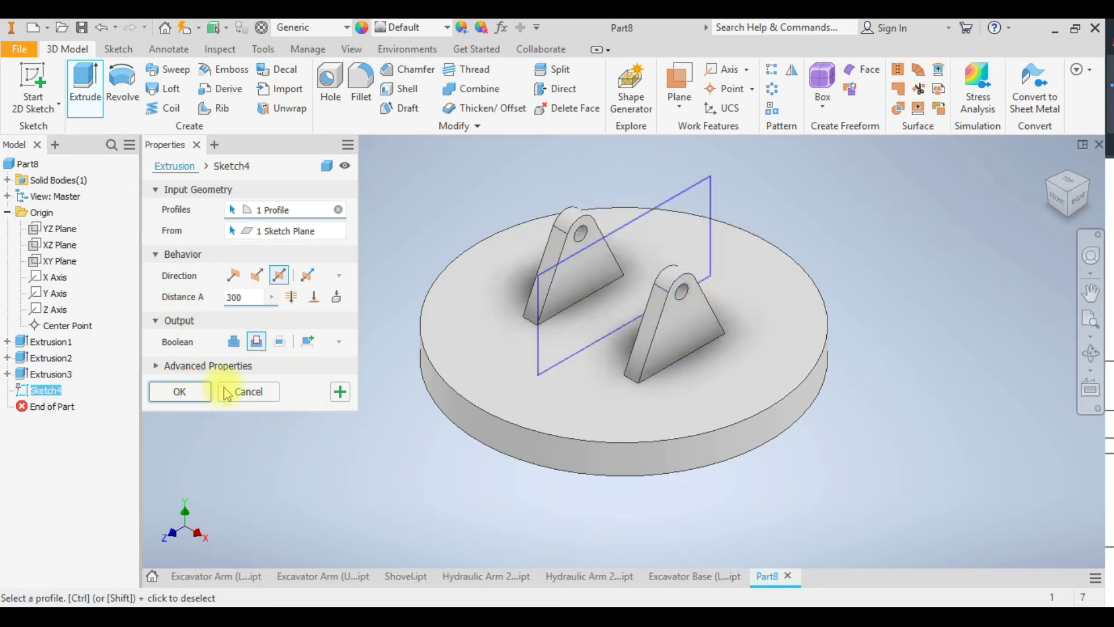
click(524, 484)
Save the part as "Excavator Base (Upper).ipt" in the Excavator Arm folder
shift+middle_drag(415, 406, 435, 423)
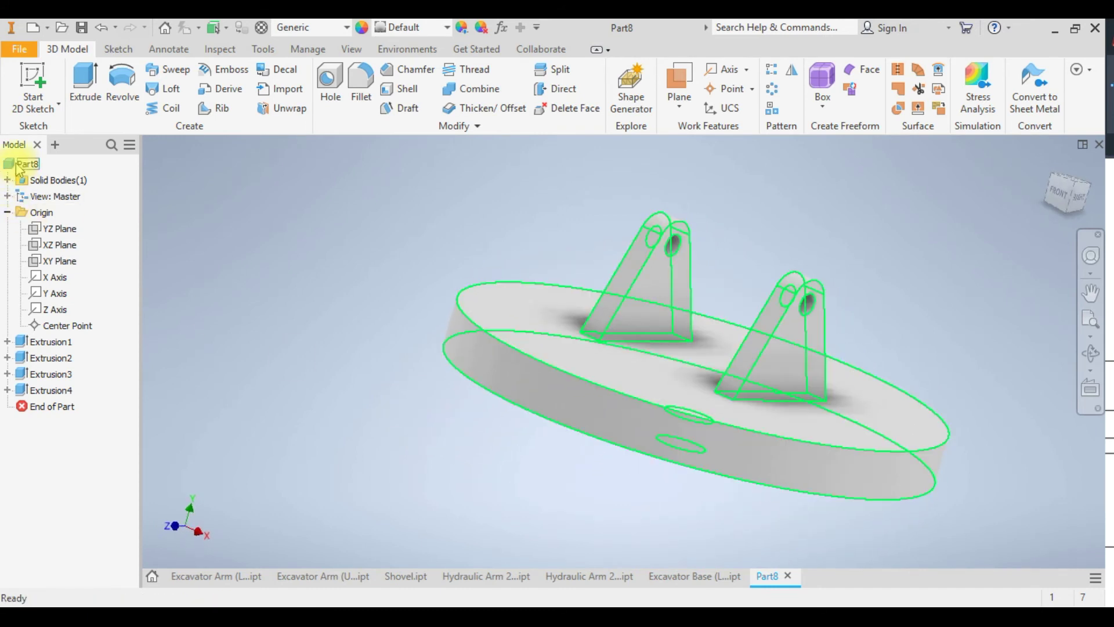
click(82, 28)
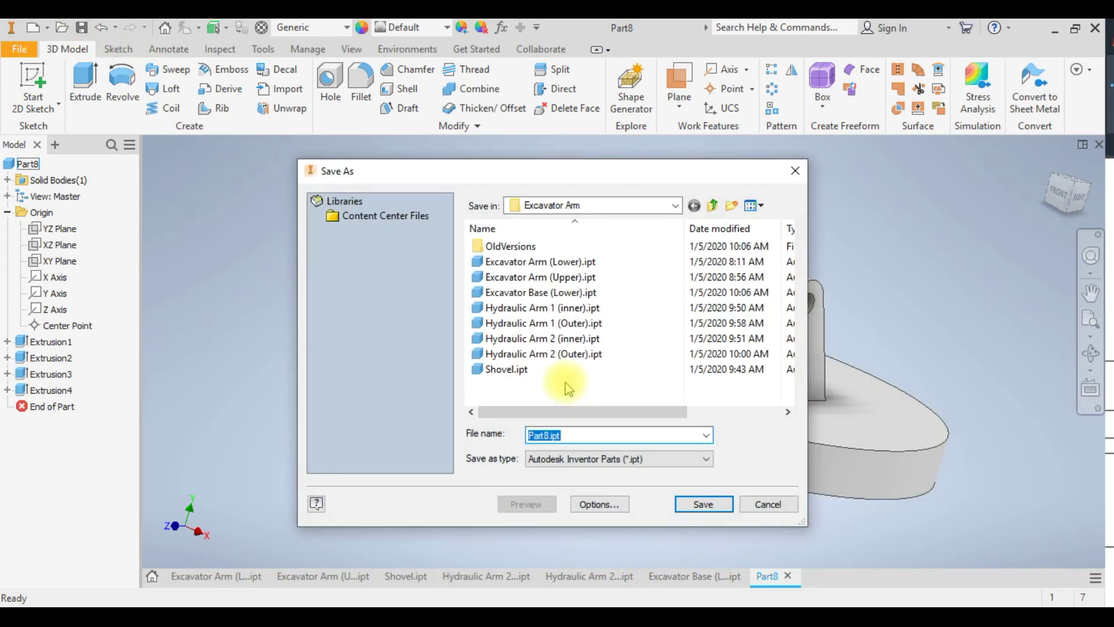
click(531, 292)
click(600, 440)
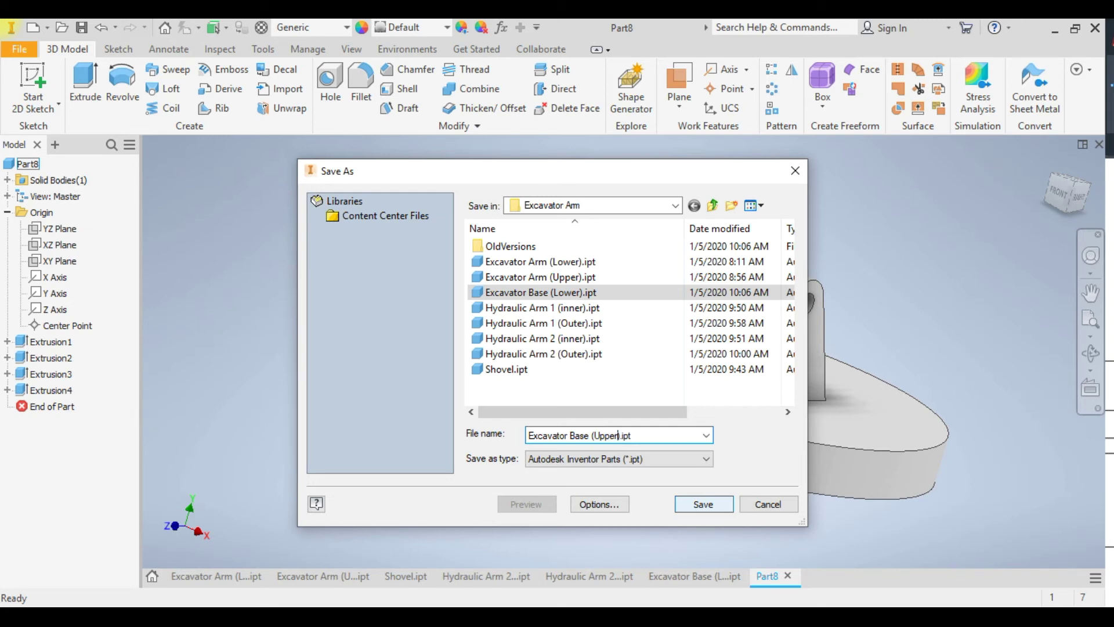
click(726, 510)
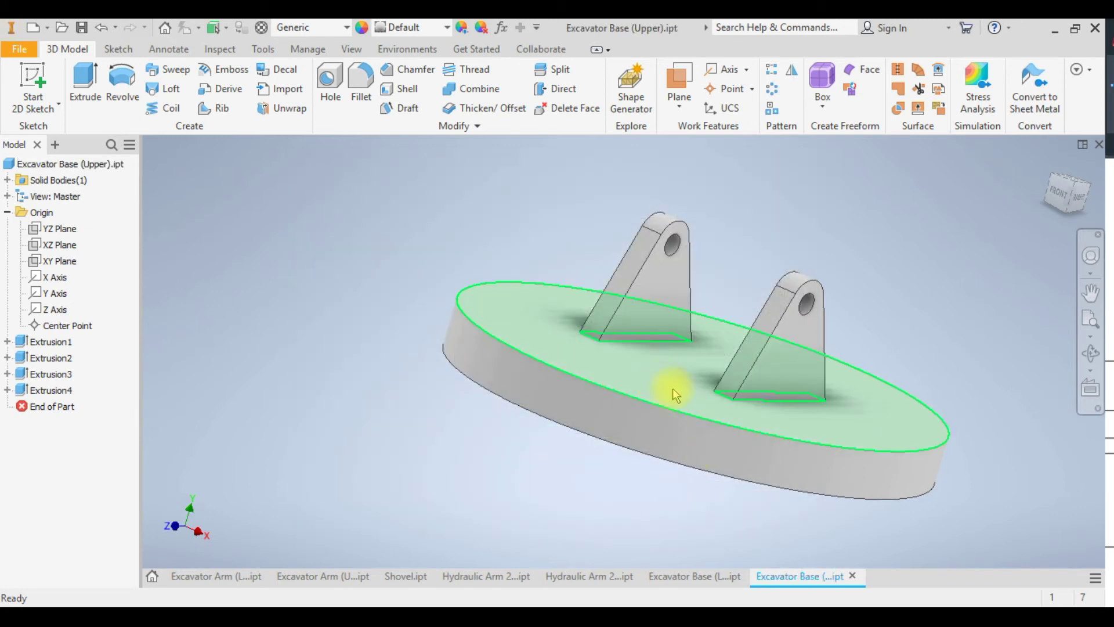
Assign Aluminum 6061 as the part's material in its physical iProperties and apply it
mouse_move(655, 397)
shift+middle_down()
mouse_move(577, 401)
mouse_move(672, 376)
mouse_move(659, 411)
mouse_move(598, 413)
mouse_move(644, 406)
shift+middle_up()
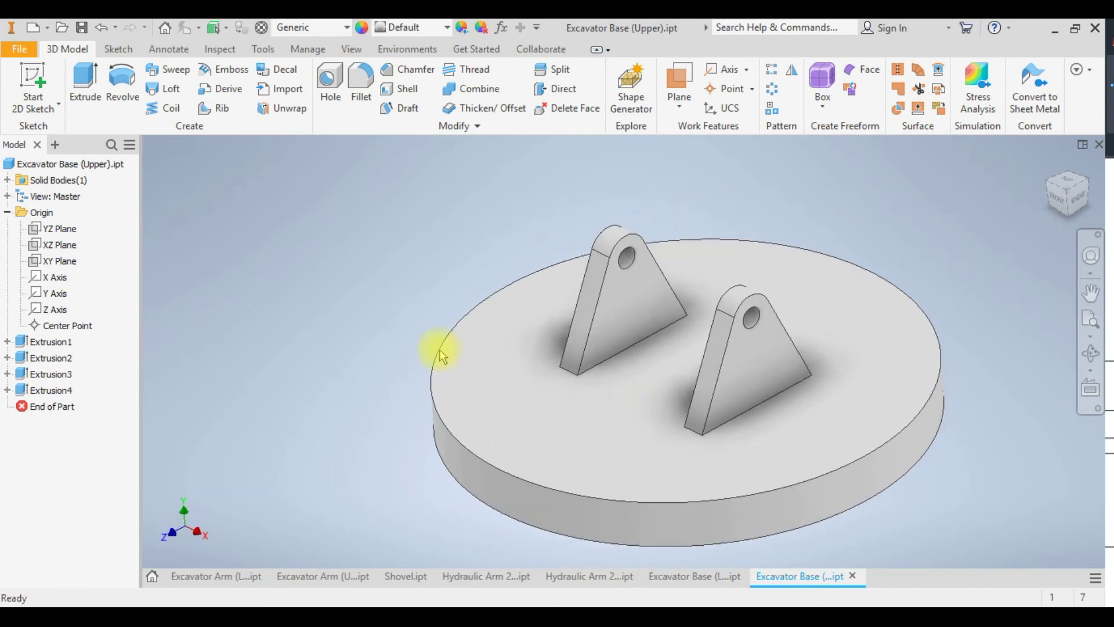
right_click(62, 165)
click(118, 359)
click(628, 89)
click(453, 167)
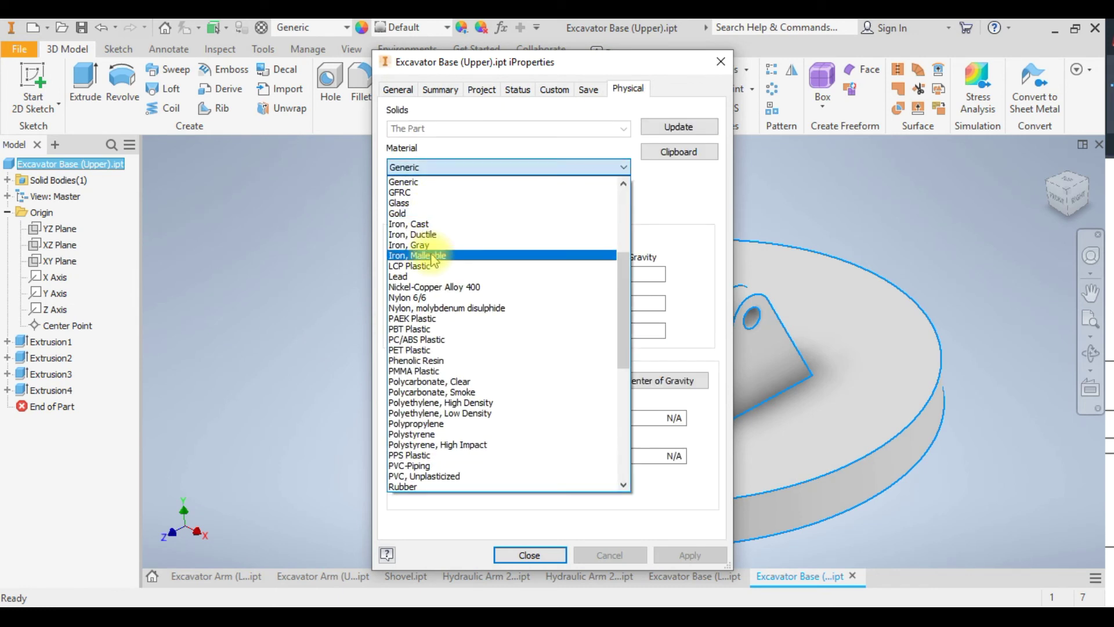
scroll(444, 257, down, 2)
scroll(444, 257, up, 2)
click(452, 218)
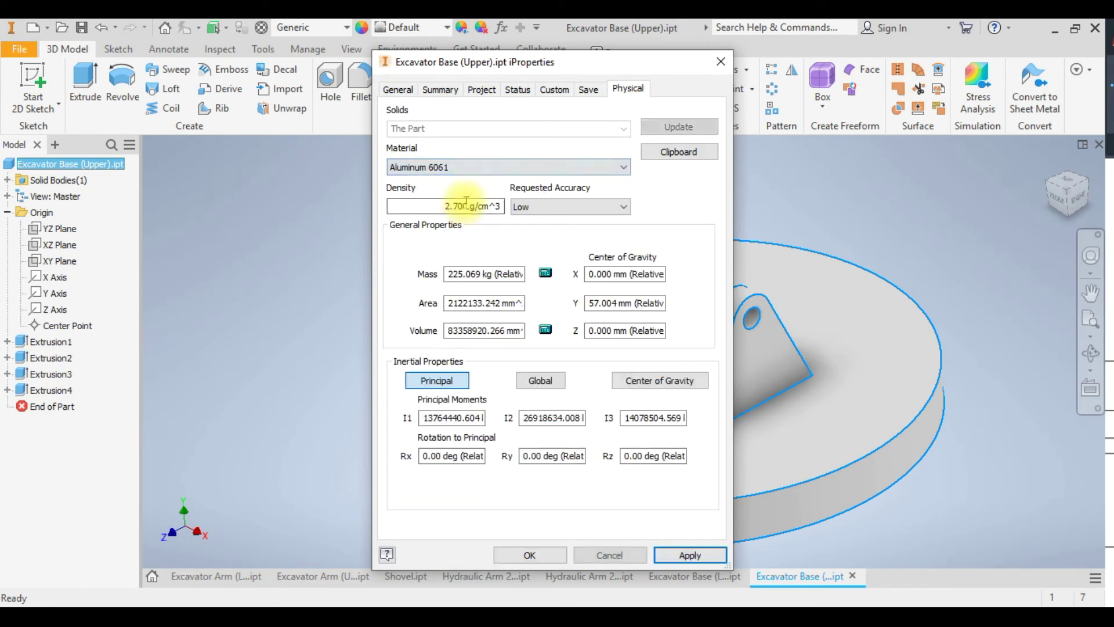
click(701, 556)
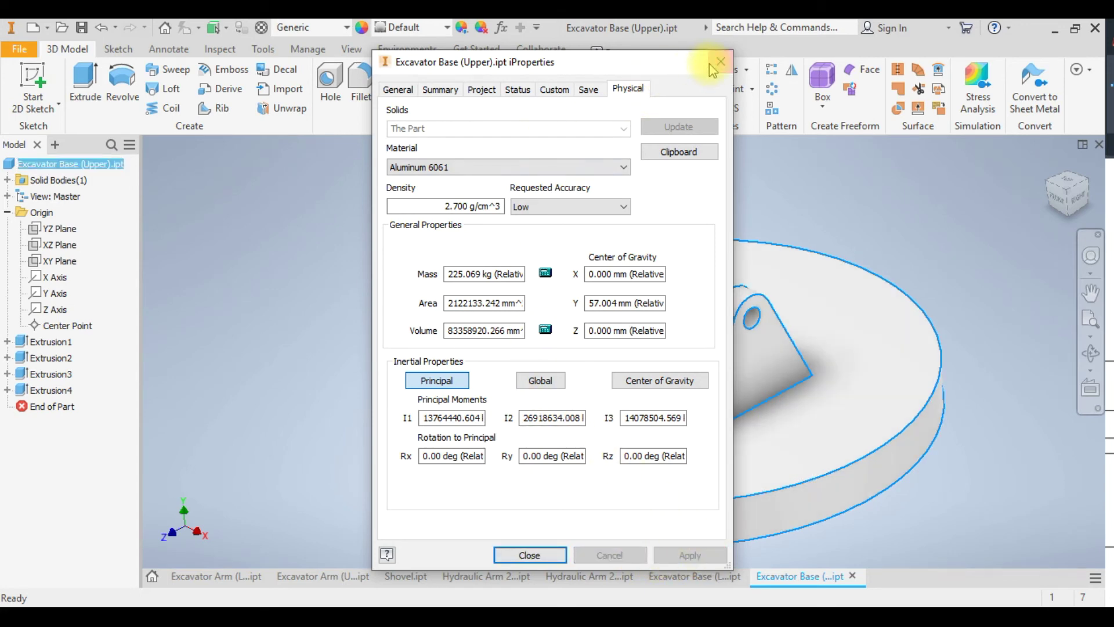
click(722, 61)
click(298, 391)
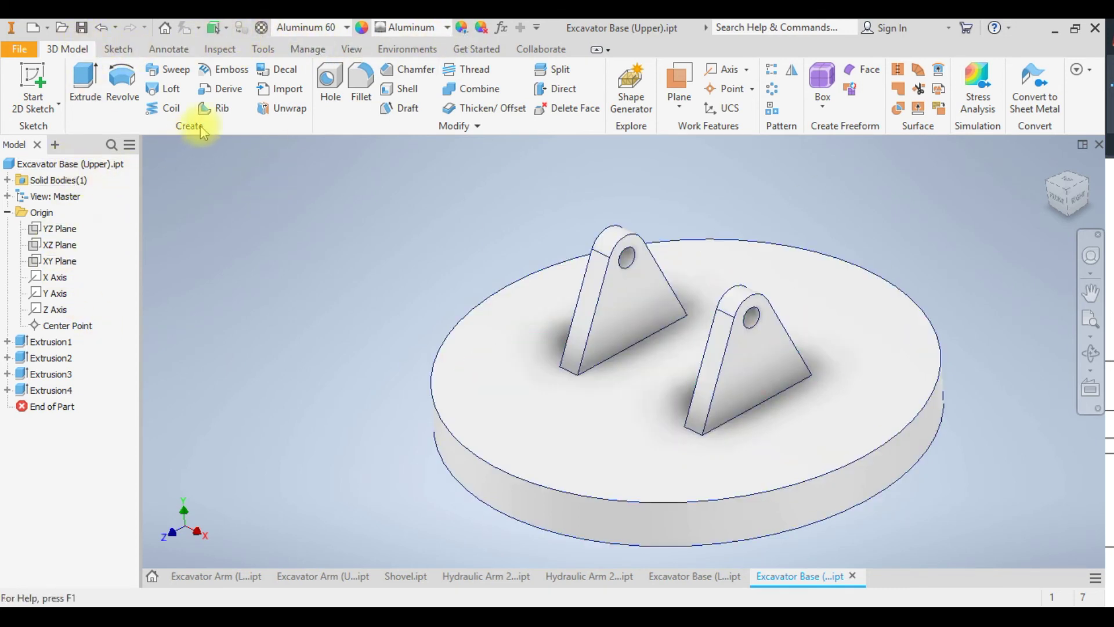
Open the Appearance Browser and select the top and side faces of the round base disc
click(261, 50)
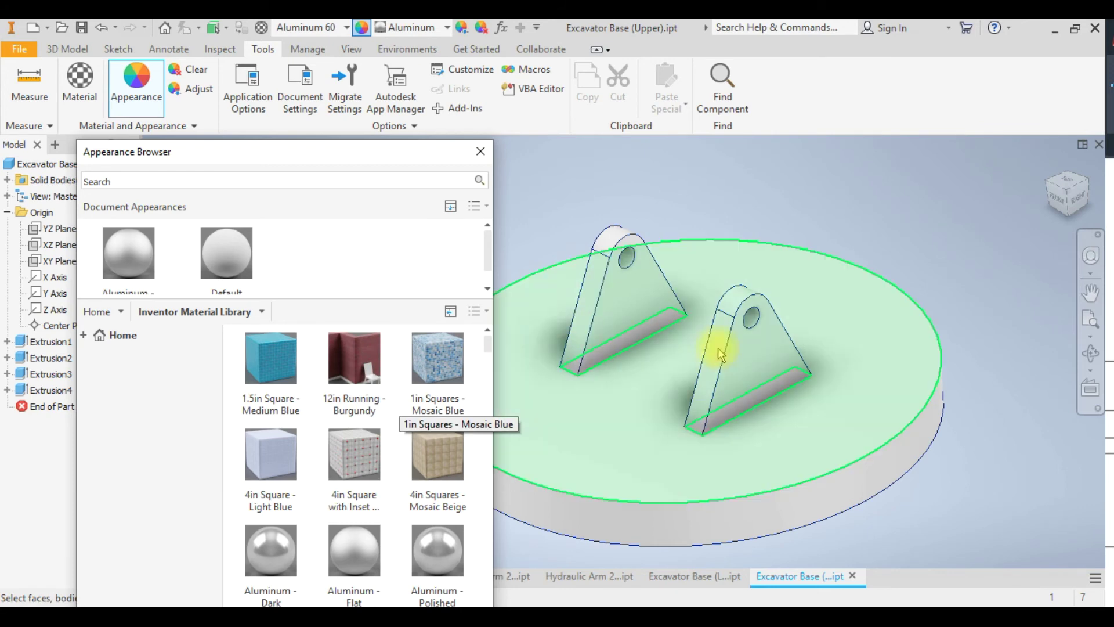
scroll(718, 347, down, 5)
scroll(869, 277, up, 10)
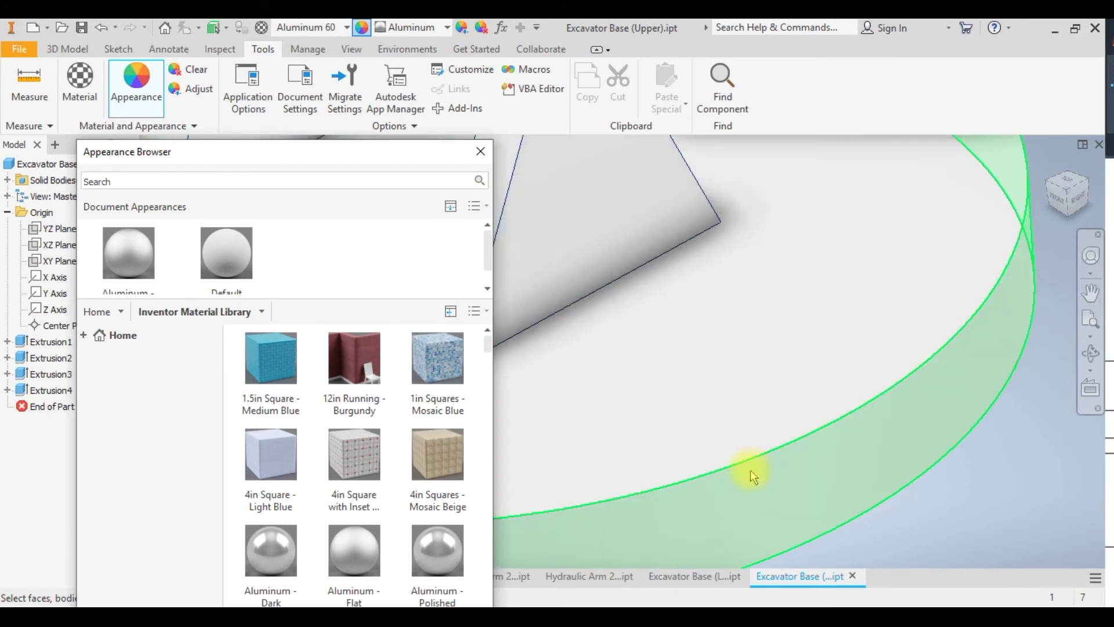
click(754, 402)
scroll(759, 396, down, 10)
scroll(755, 395, up, 5)
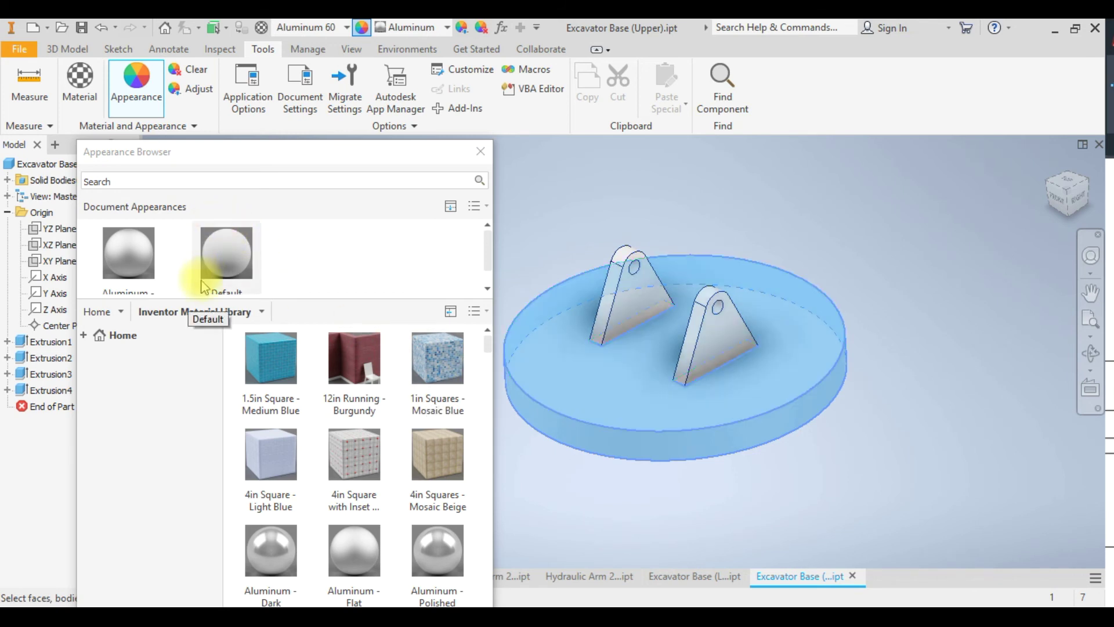
Examine the appearance categories of the Inventor Material Library and the Autodesk Material Library, including the Metal group
click(85, 335)
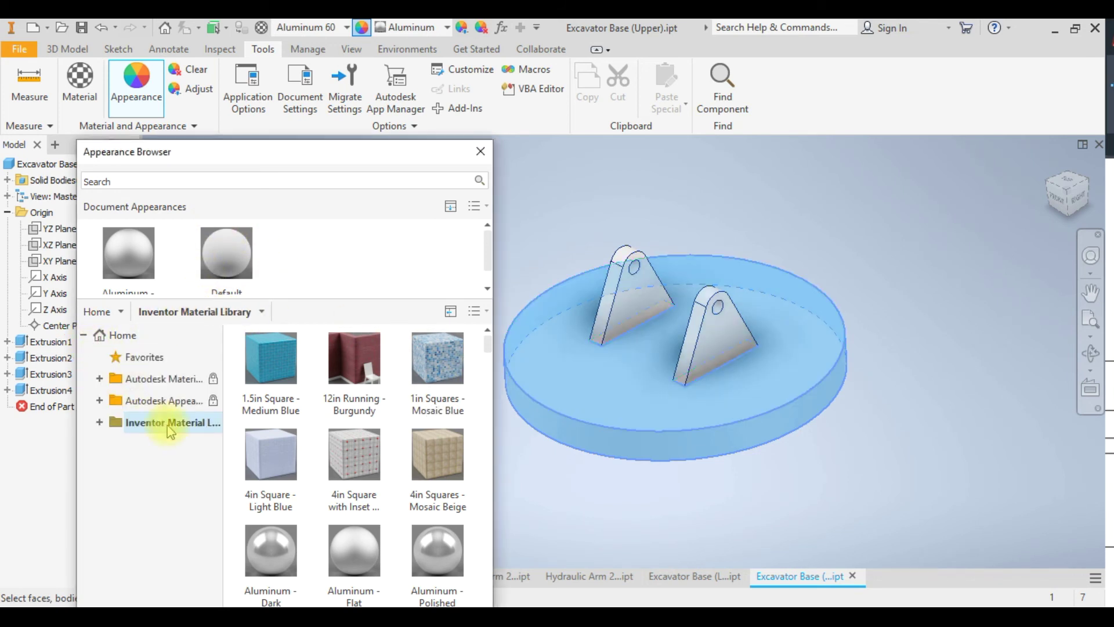
click(99, 423)
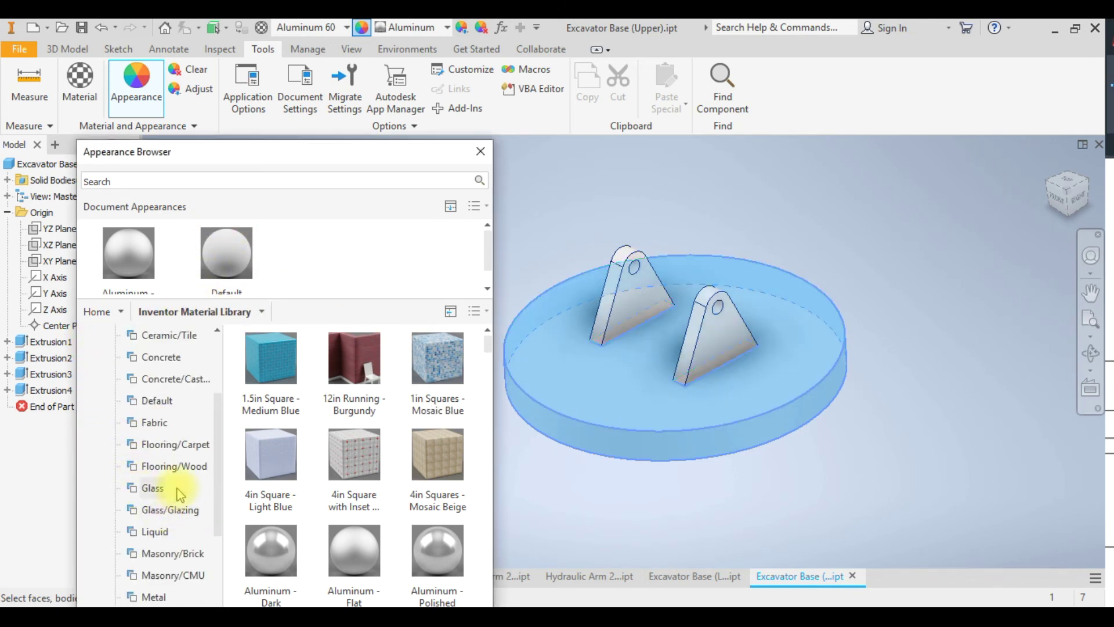
scroll(181, 491, up, 3)
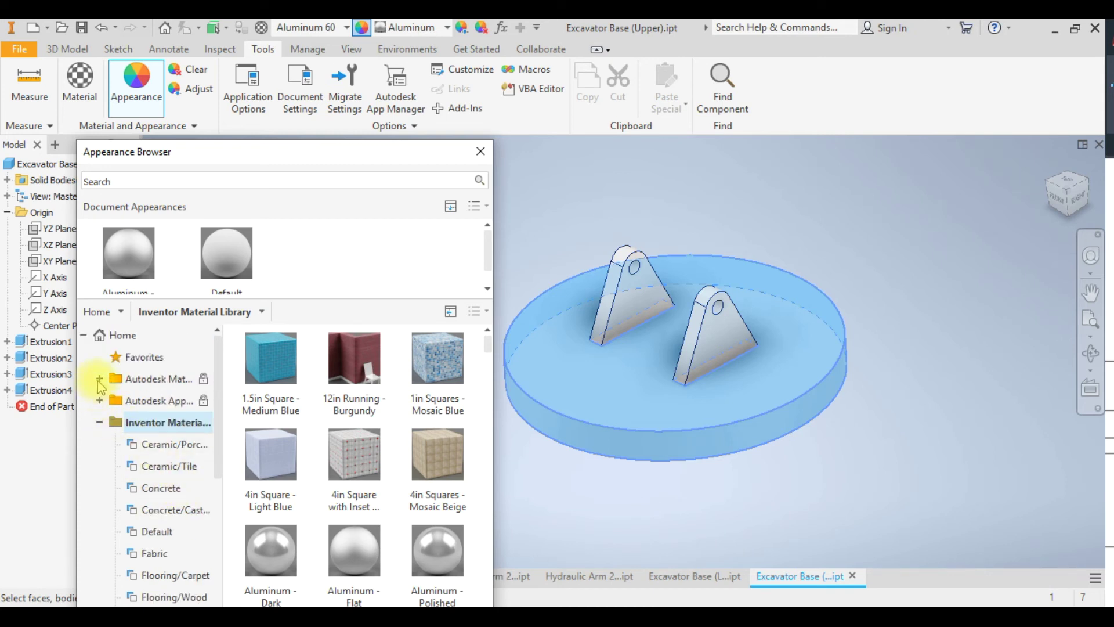
click(100, 378)
scroll(150, 464, down, 4)
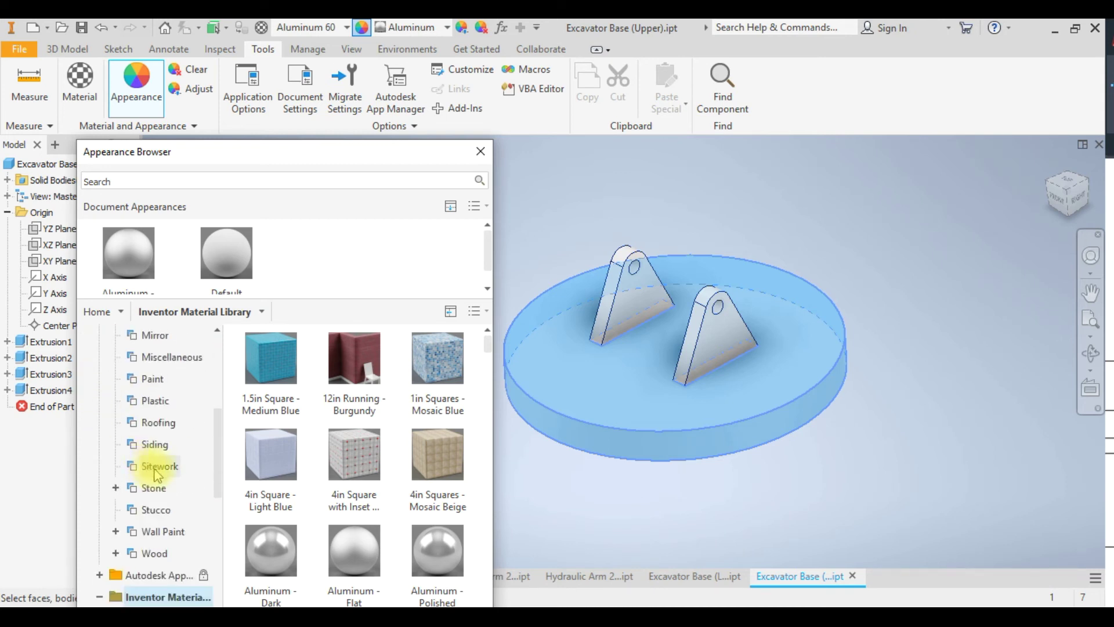
scroll(157, 474, up, 1)
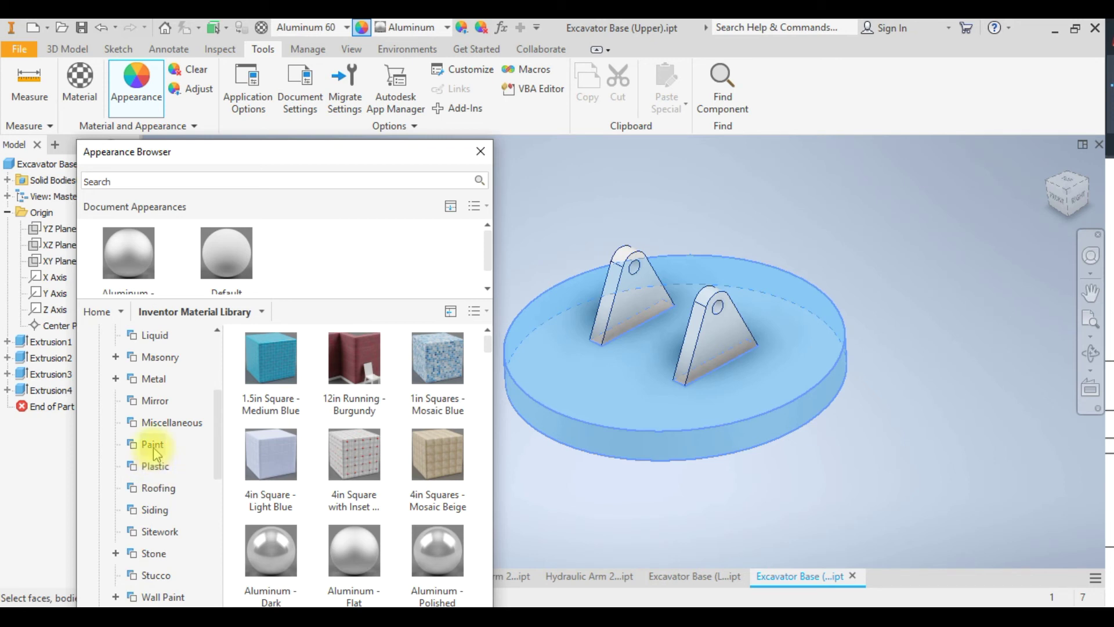
scroll(155, 451, up, 2)
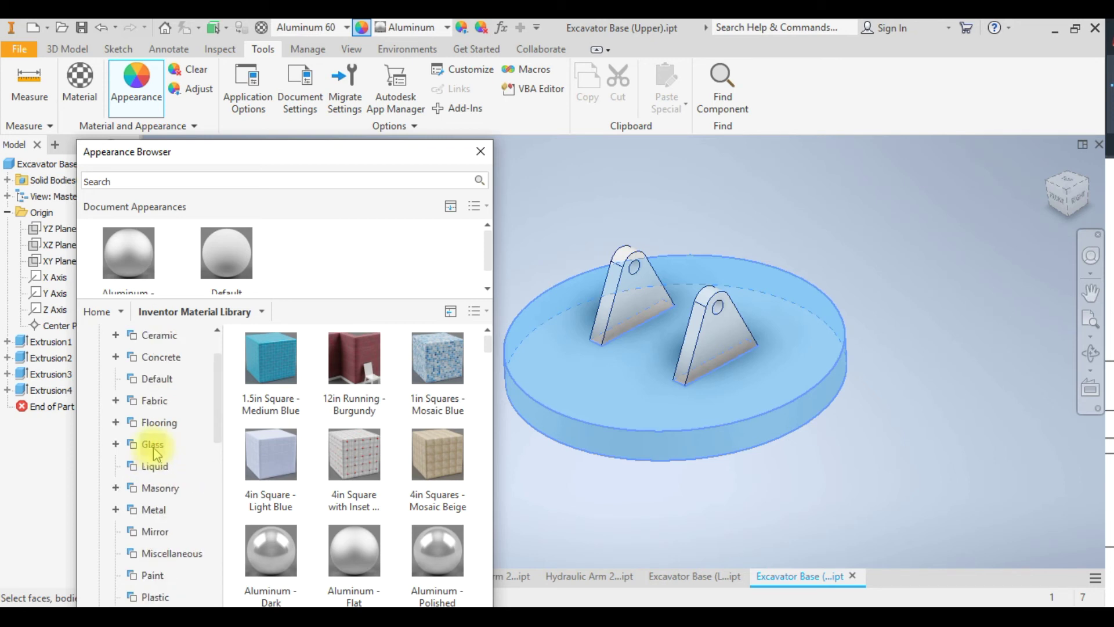
click(116, 509)
scroll(149, 513, down, 1)
scroll(122, 365, up, 2)
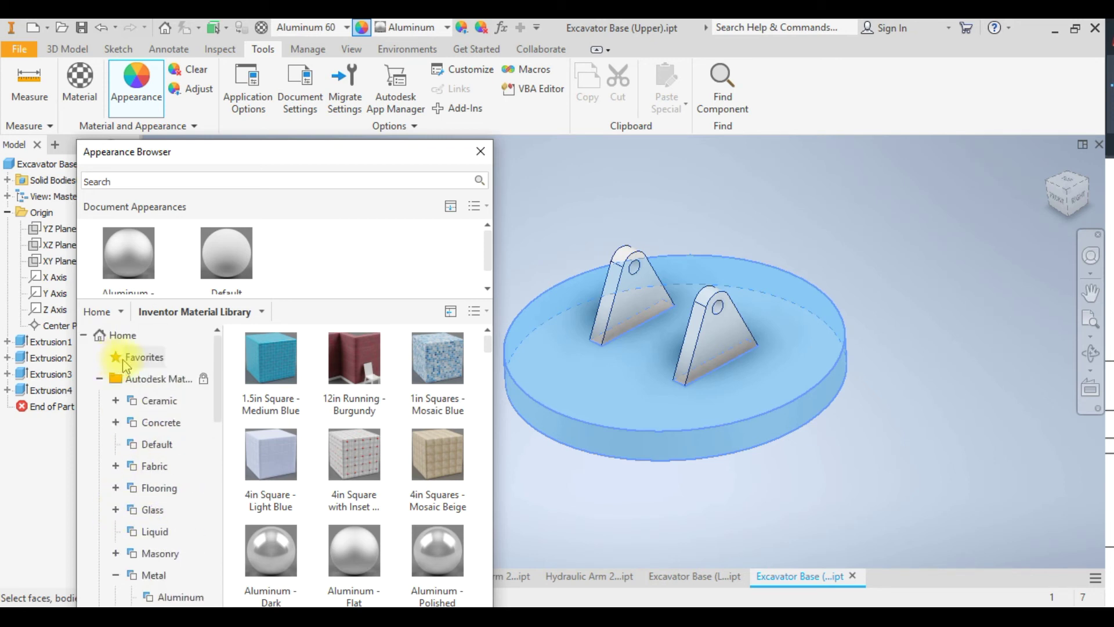
Show the Metallic Paint appearances of the Autodesk Appearance Library
click(100, 382)
click(100, 400)
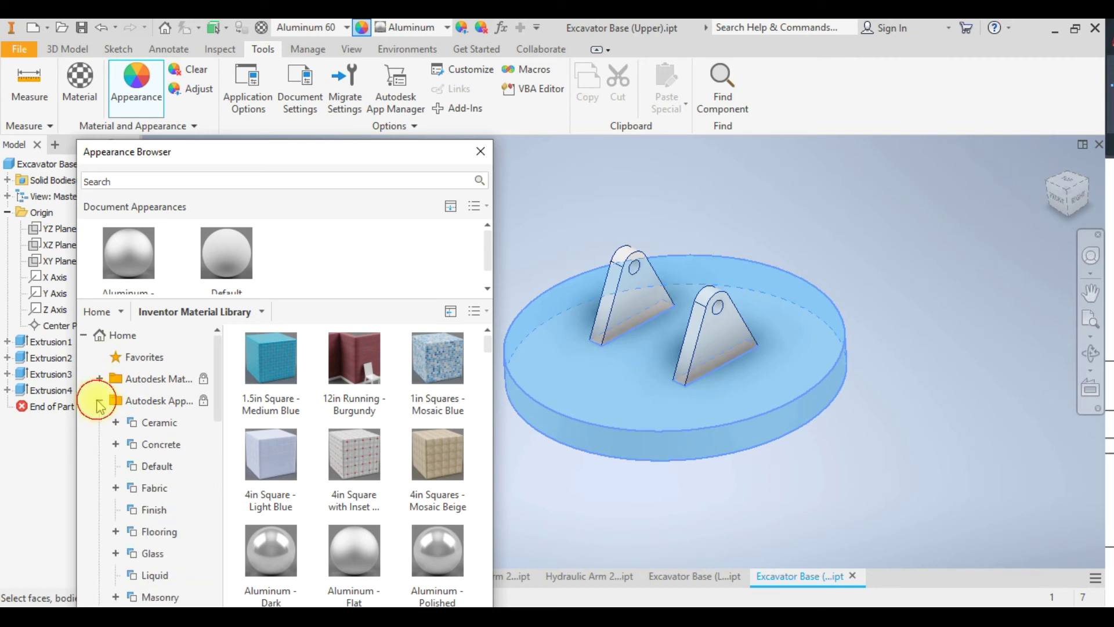
scroll(145, 447, down, 4)
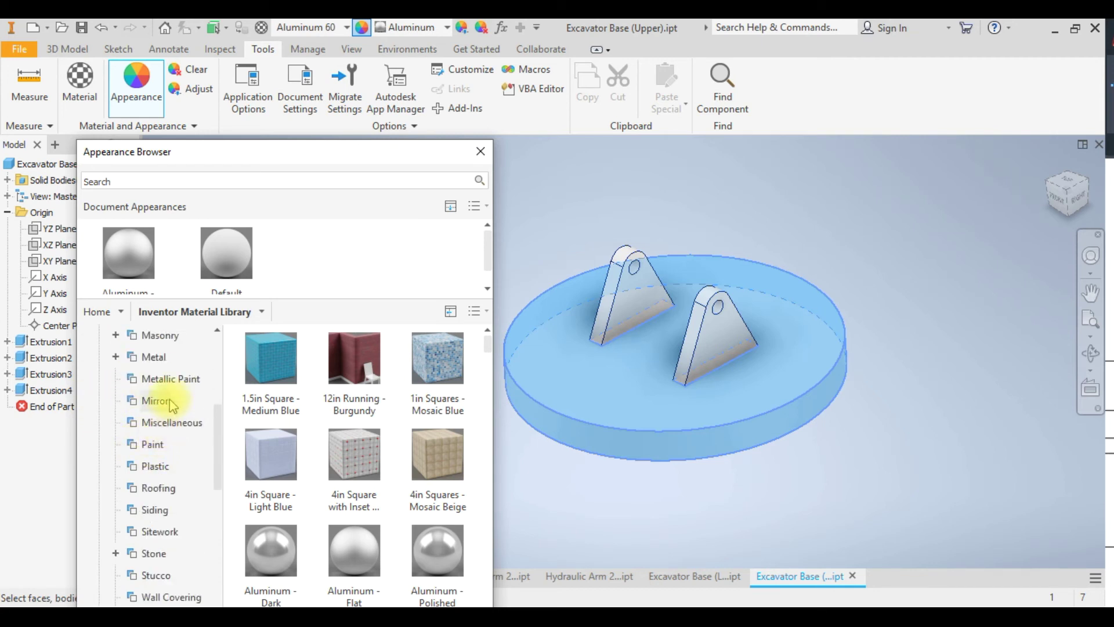
click(175, 380)
scroll(363, 481, down, 6)
scroll(372, 452, up, 5)
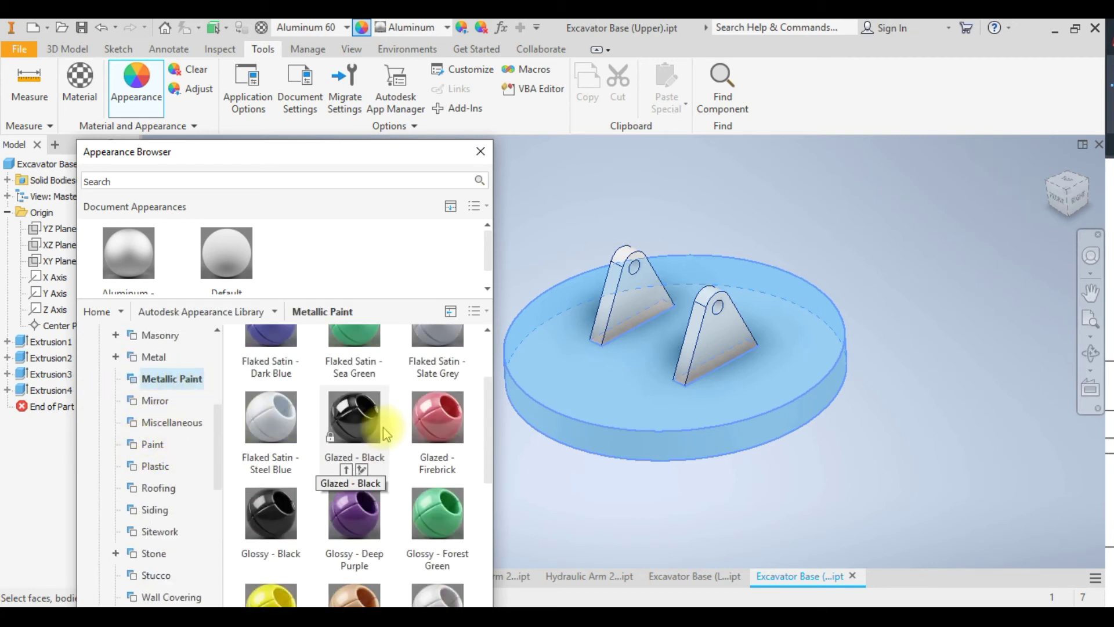
Assign the Glossy - Gold metallic paint to the disc's selected faces and clear the selection
click(377, 436)
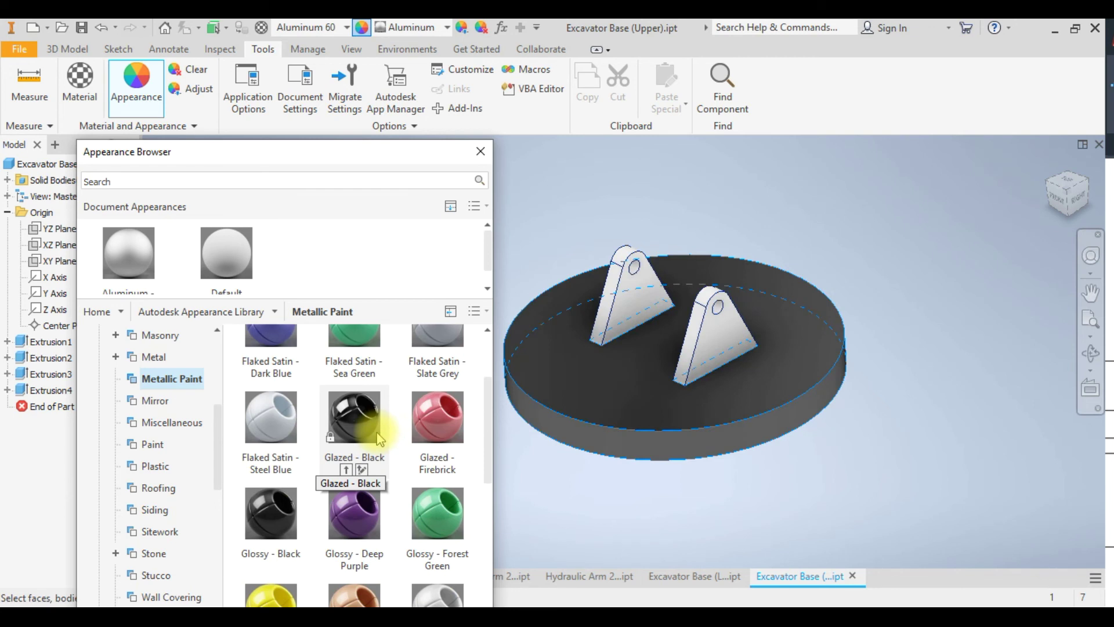
click(279, 602)
right_click(278, 596)
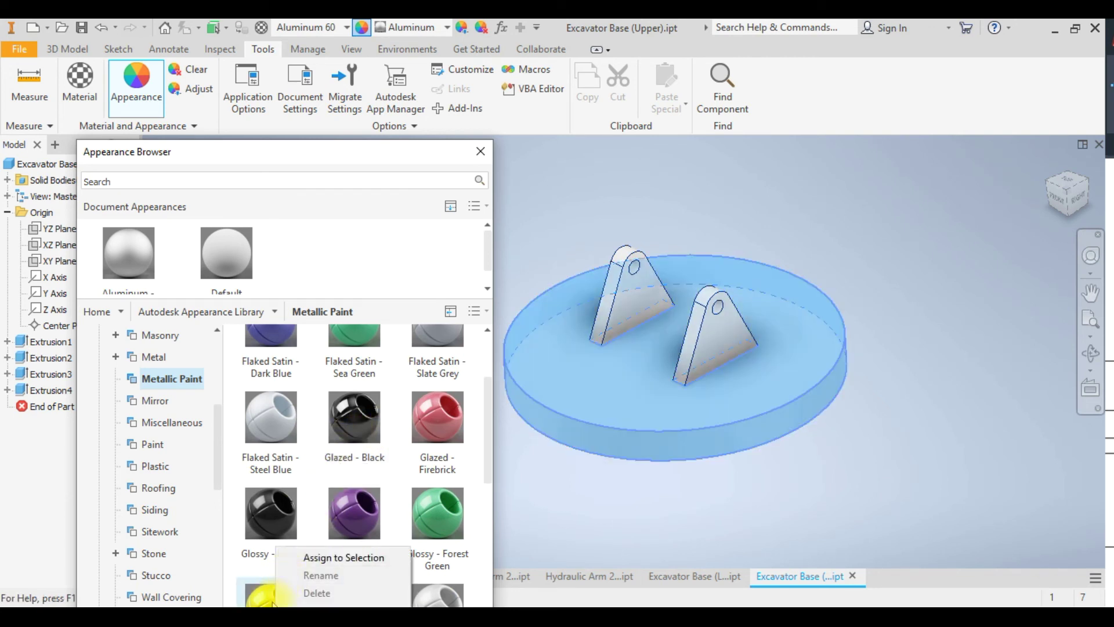
click(357, 557)
click(691, 529)
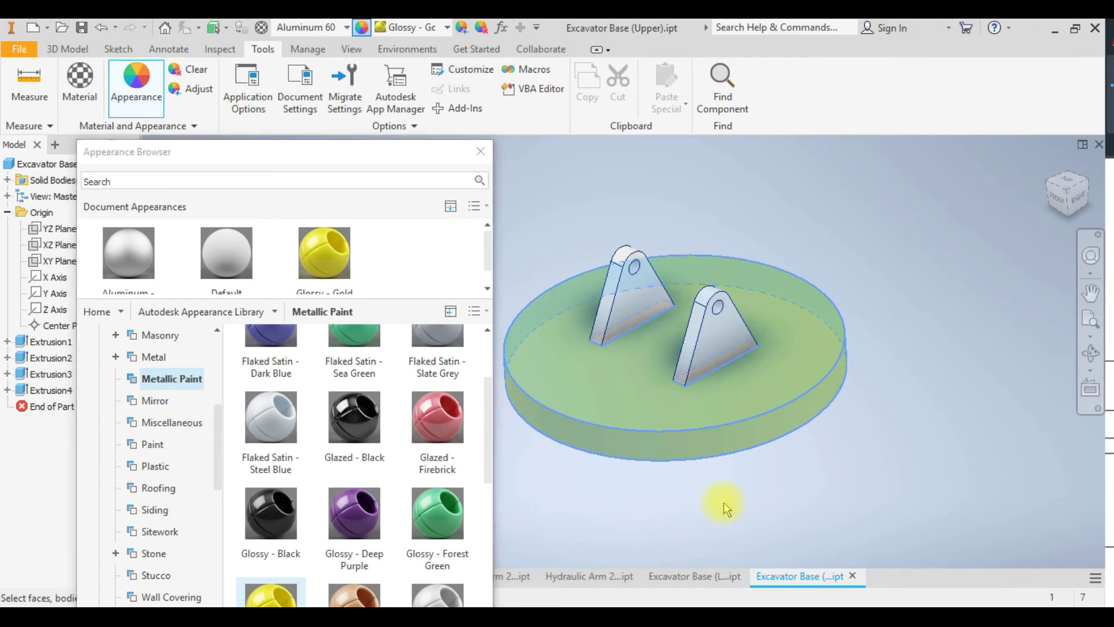
Select all outer faces of both bracket lugs, including their sloped edges and rounded tops
click(713, 355)
ctrl+click(624, 317)
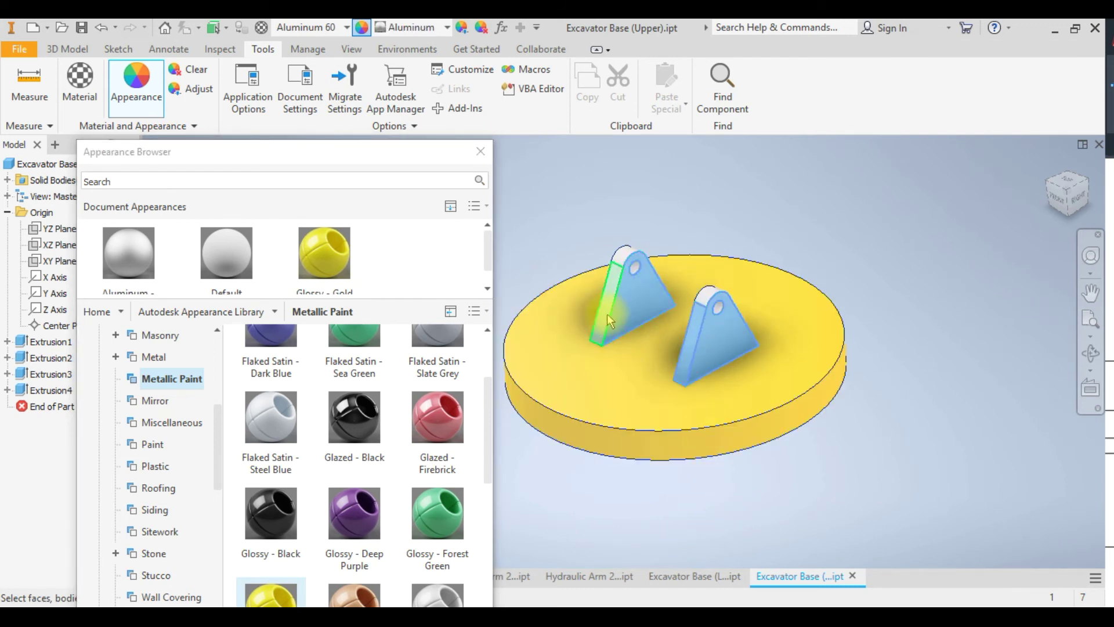
ctrl+click(606, 315)
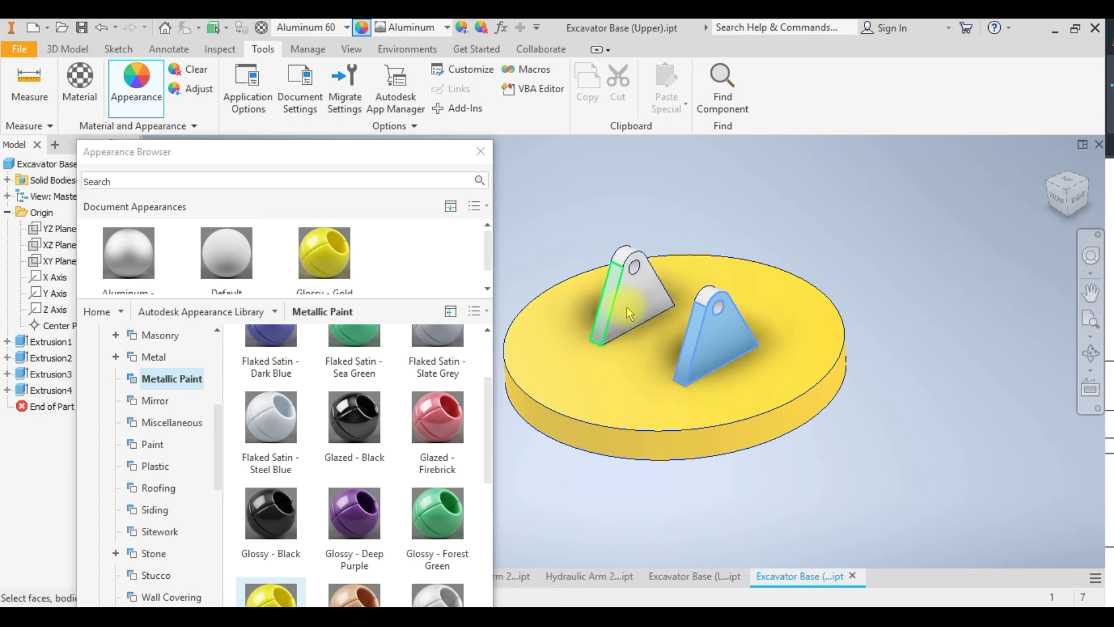
ctrl+click(630, 313)
middle_drag(591, 374, 760, 362)
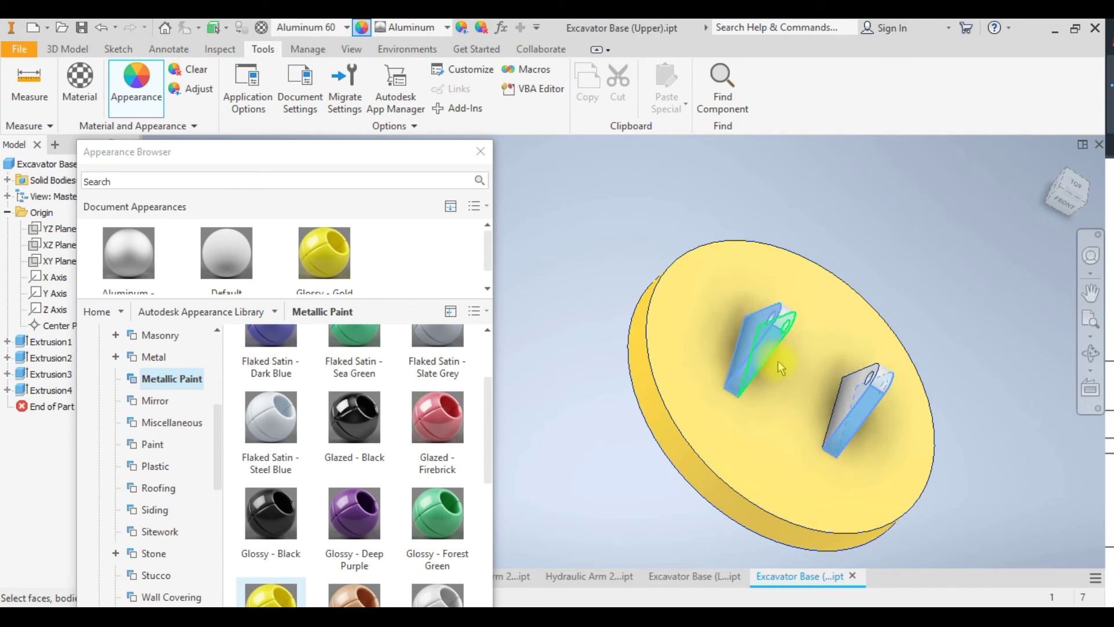
ctrl+click(847, 395)
shift+middle_drag(876, 432, 790, 460)
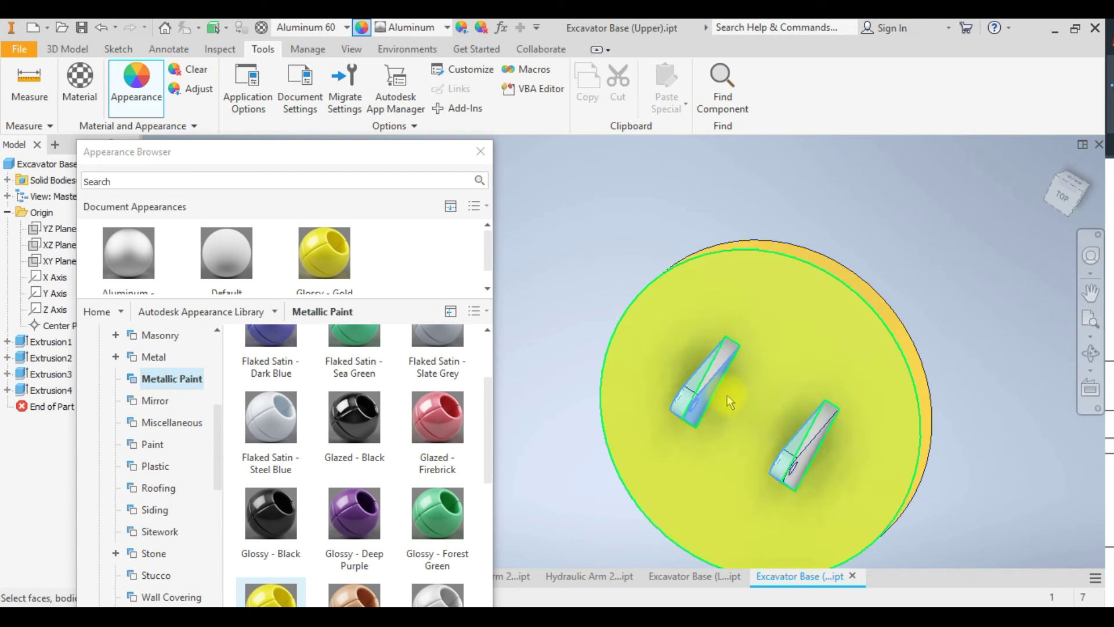
click(807, 454)
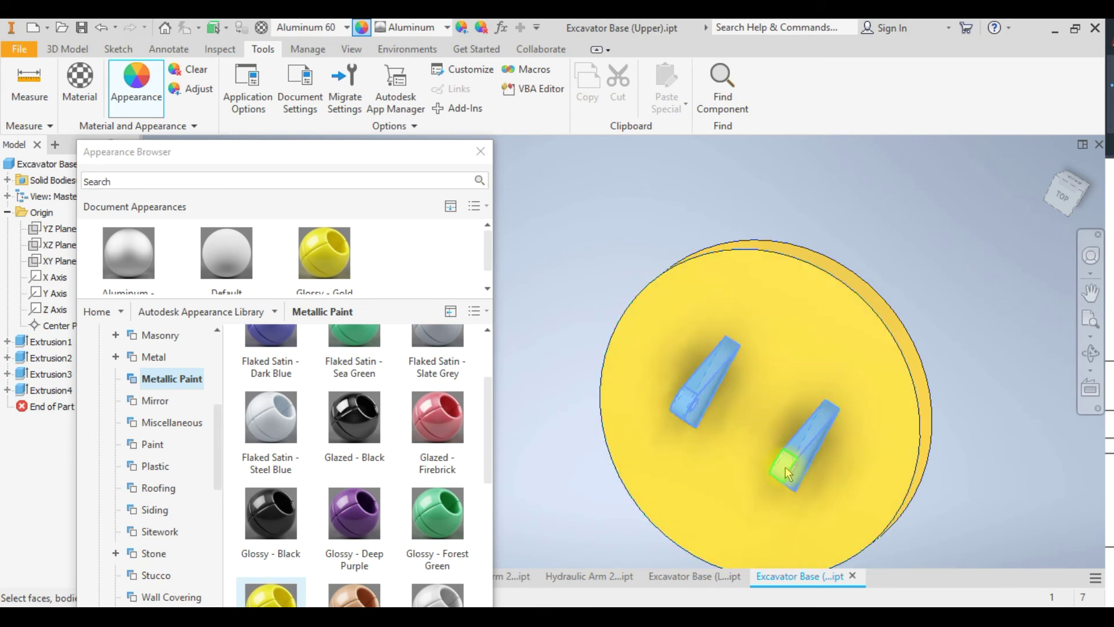
shift+middle_drag(812, 482, 840, 455)
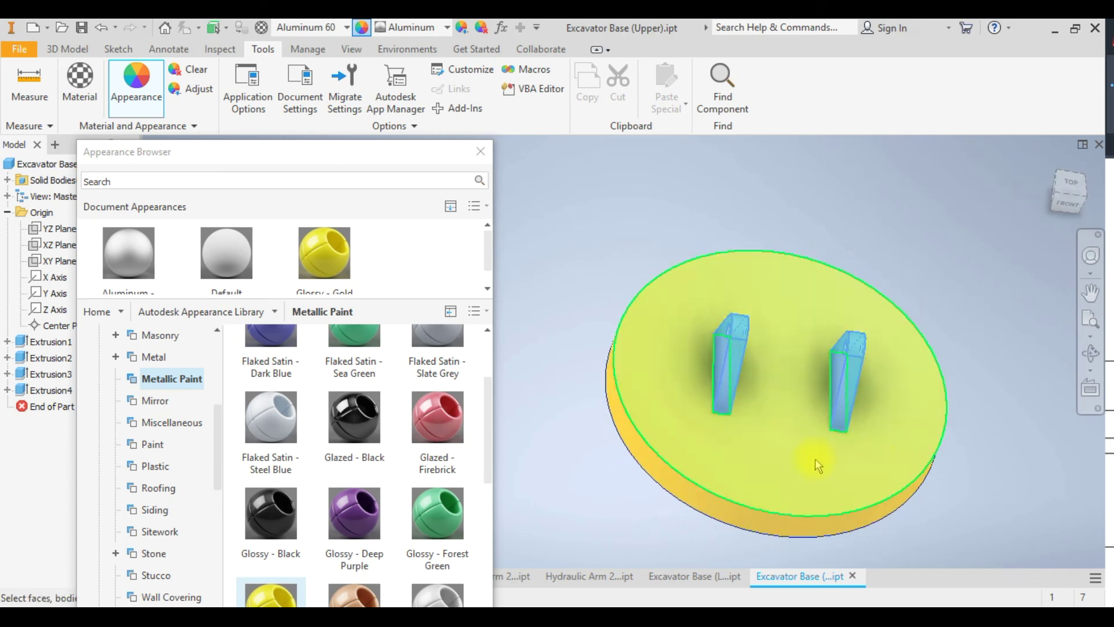
Assign the Glazed - Black metallic paint to the selected lug faces and clear the selection
right_click(355, 435)
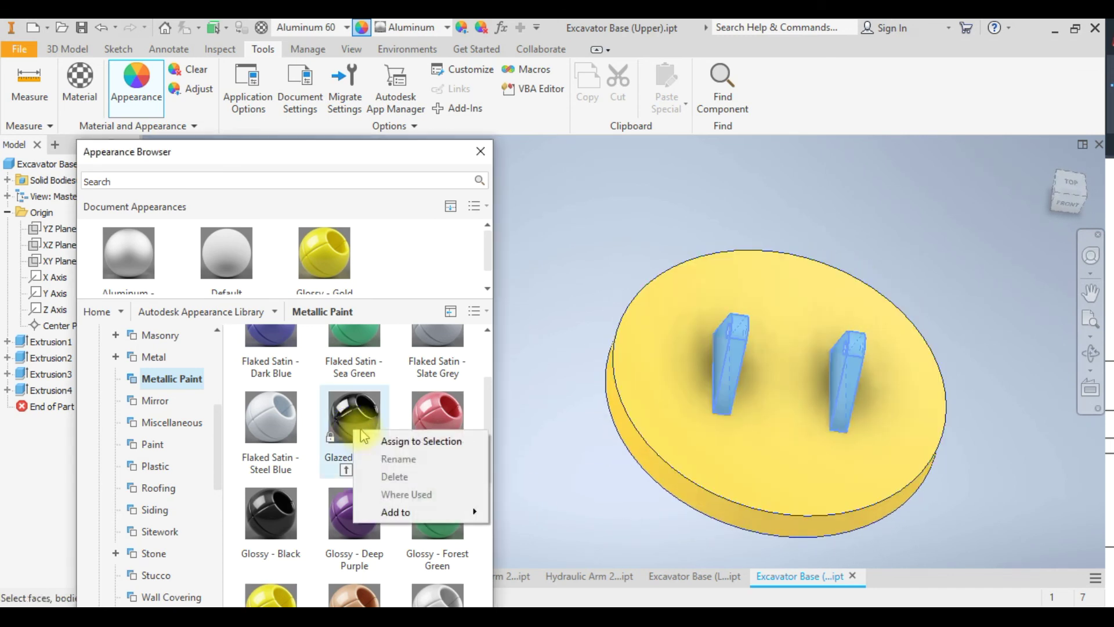
click(380, 440)
click(585, 307)
Assign Glazed - Black to the side and end face of the small pin under the disc
shift+middle_drag(718, 448, 767, 405)
click(757, 419)
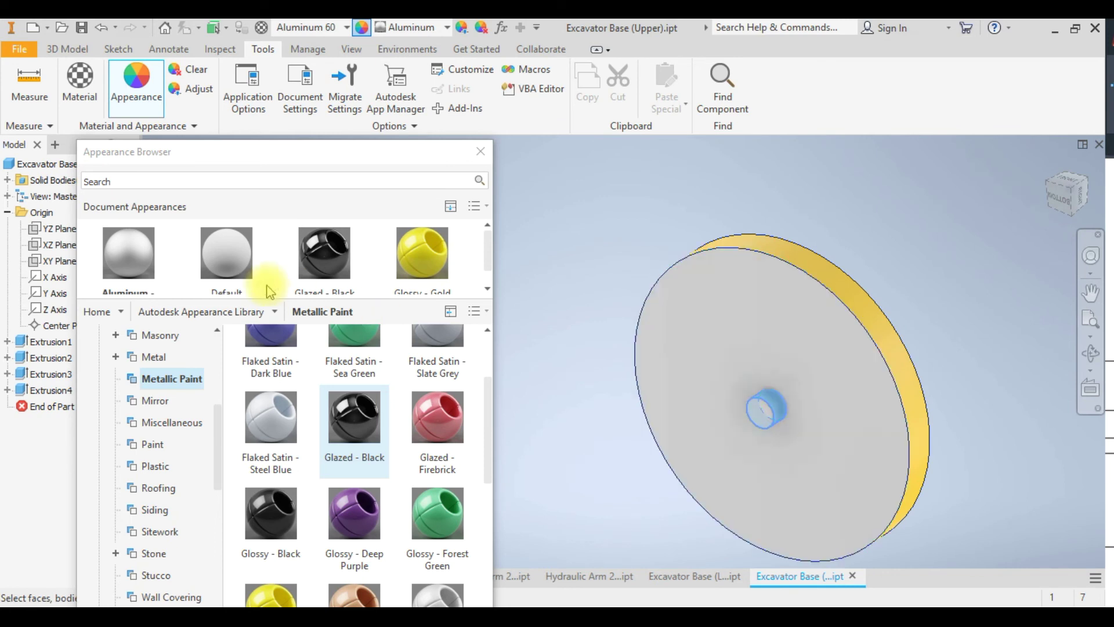
click(311, 263)
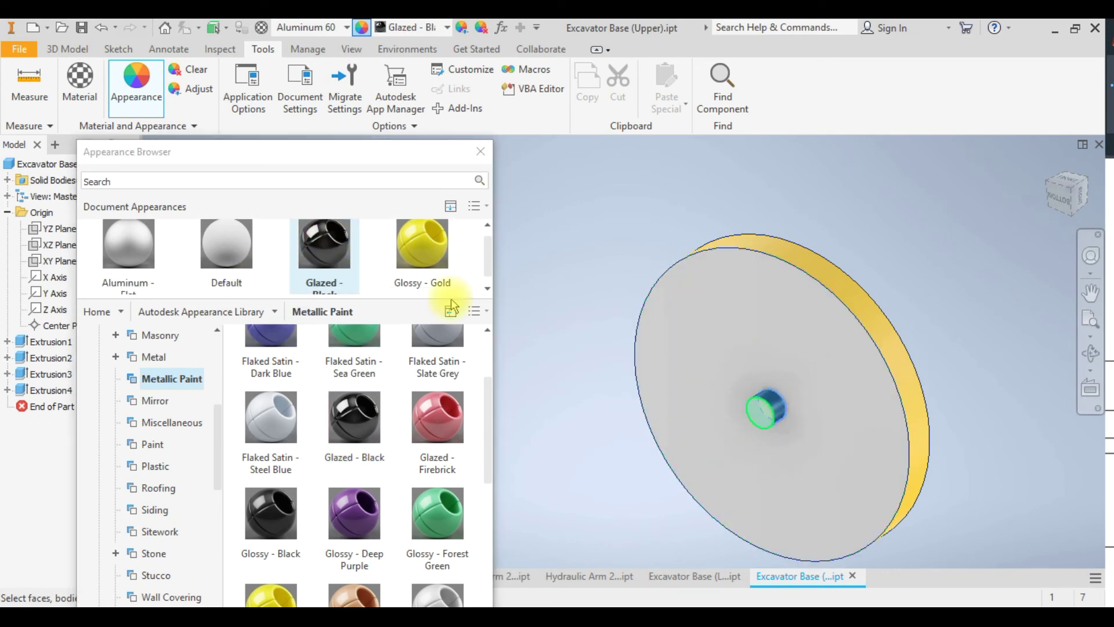
scroll(325, 279, up, 1)
right_click(316, 249)
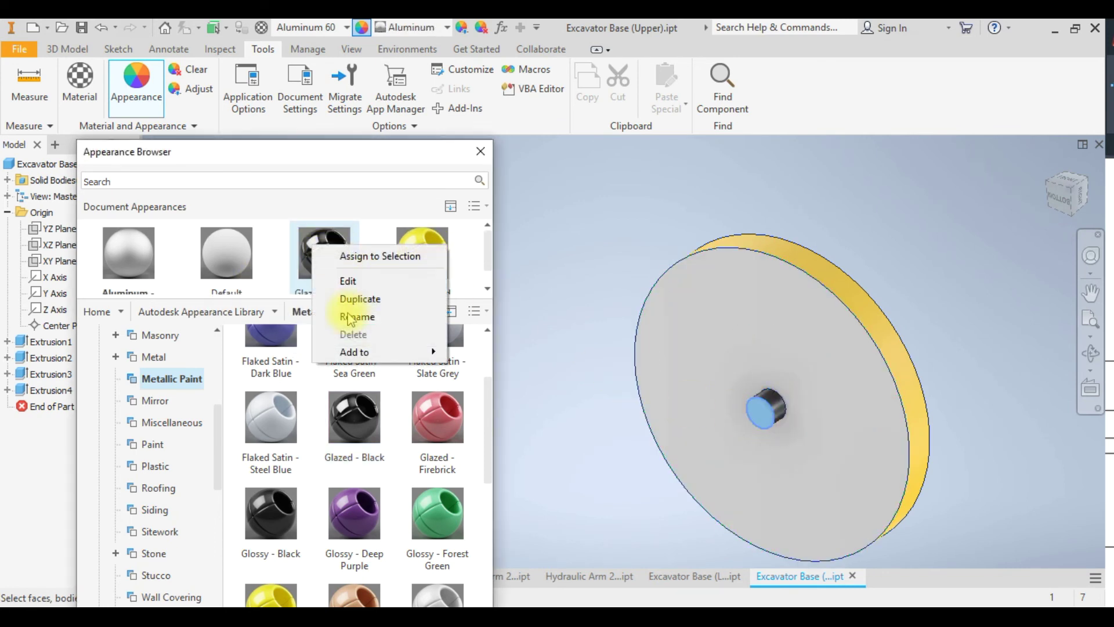
click(363, 255)
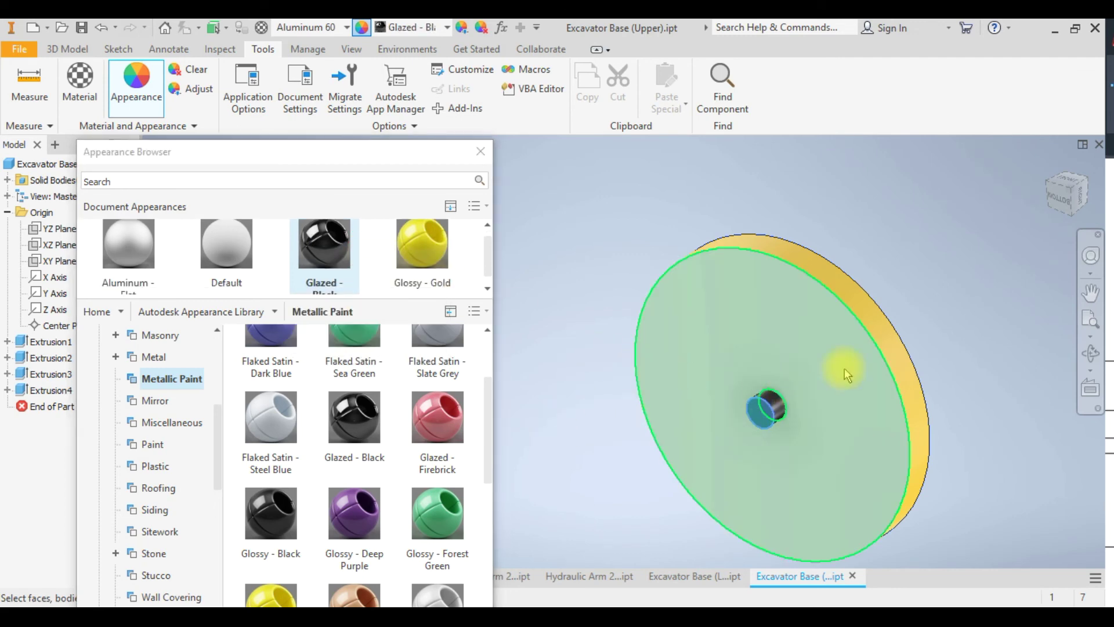
Close the Appearance Browser and return the model to its home view
shift+drag(844, 369, 735, 368)
click(1047, 170)
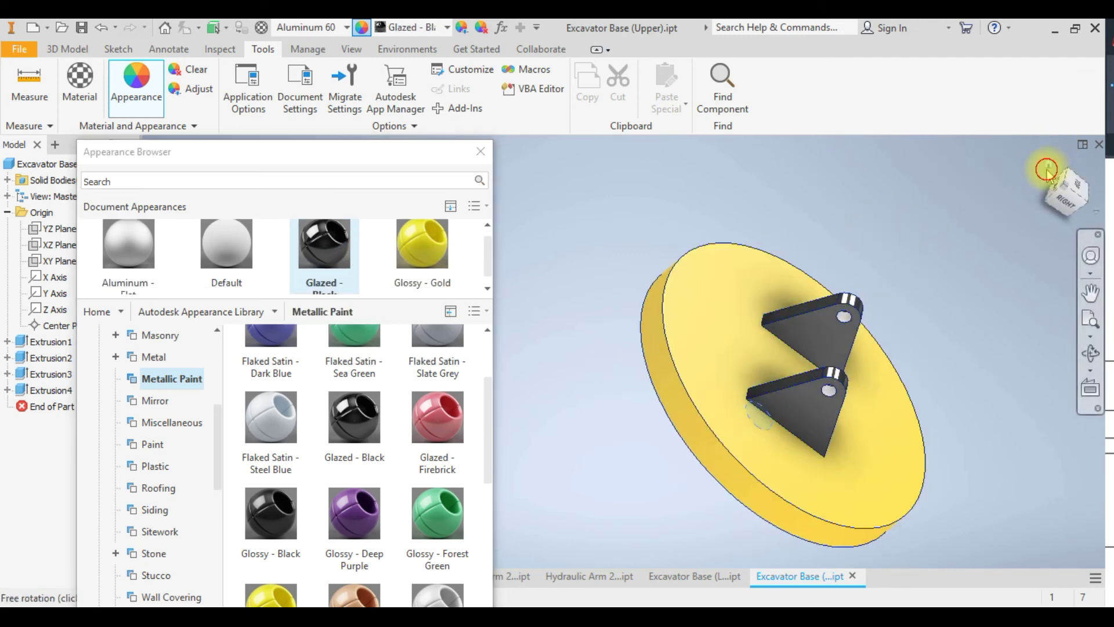
click(481, 149)
shift+middle_drag(577, 293, 795, 365)
click(1048, 165)
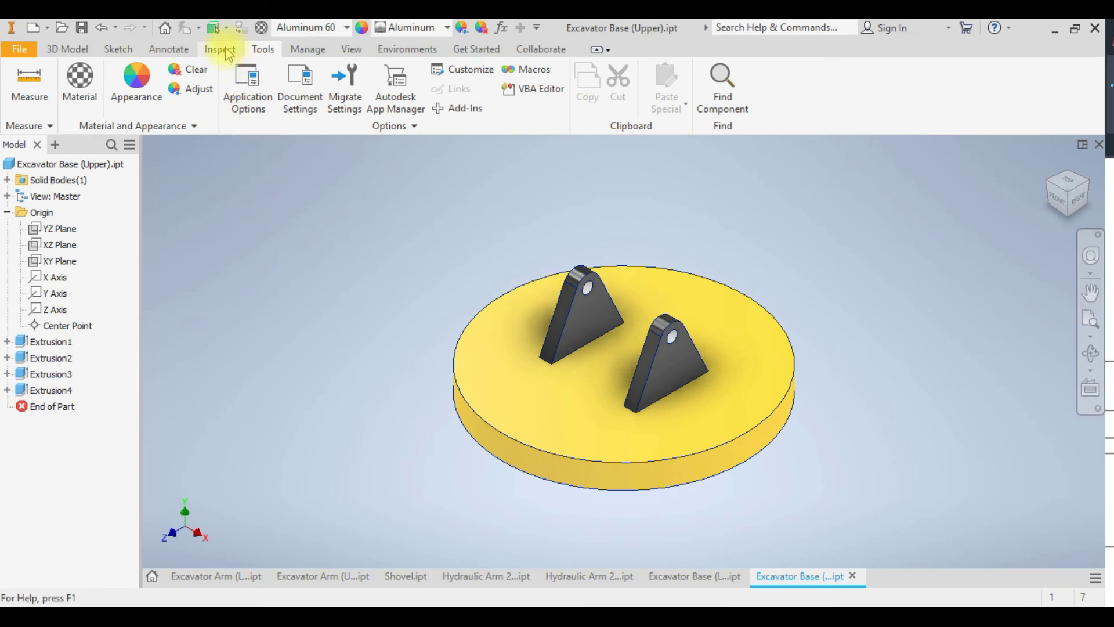
Fillet the disc's upper circular edge with a 10 mm radius
click(67, 49)
click(360, 87)
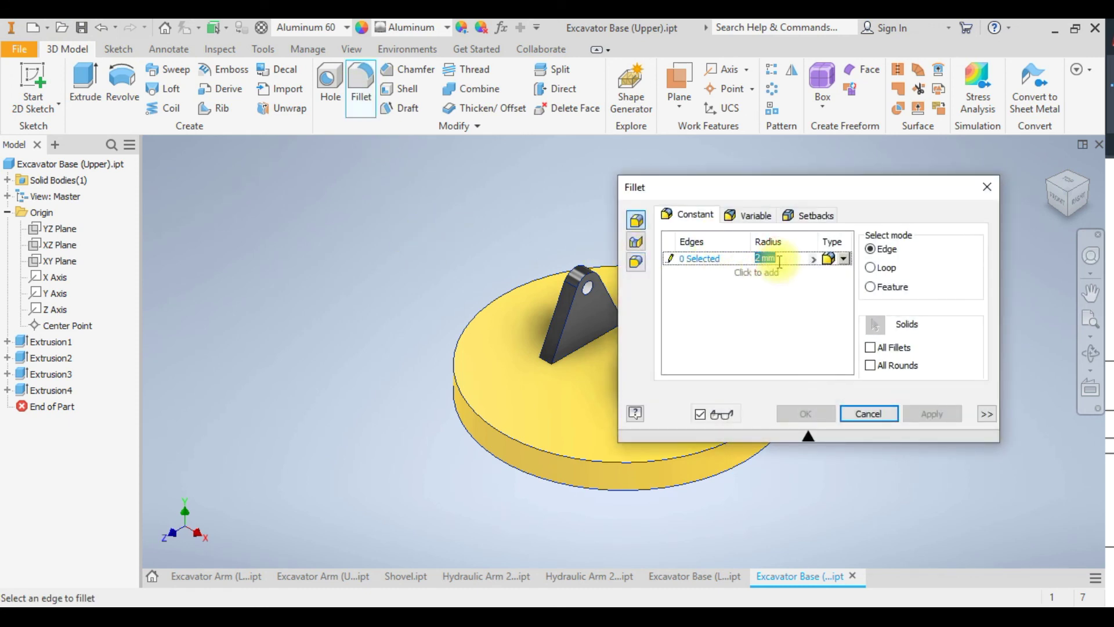
click(780, 268)
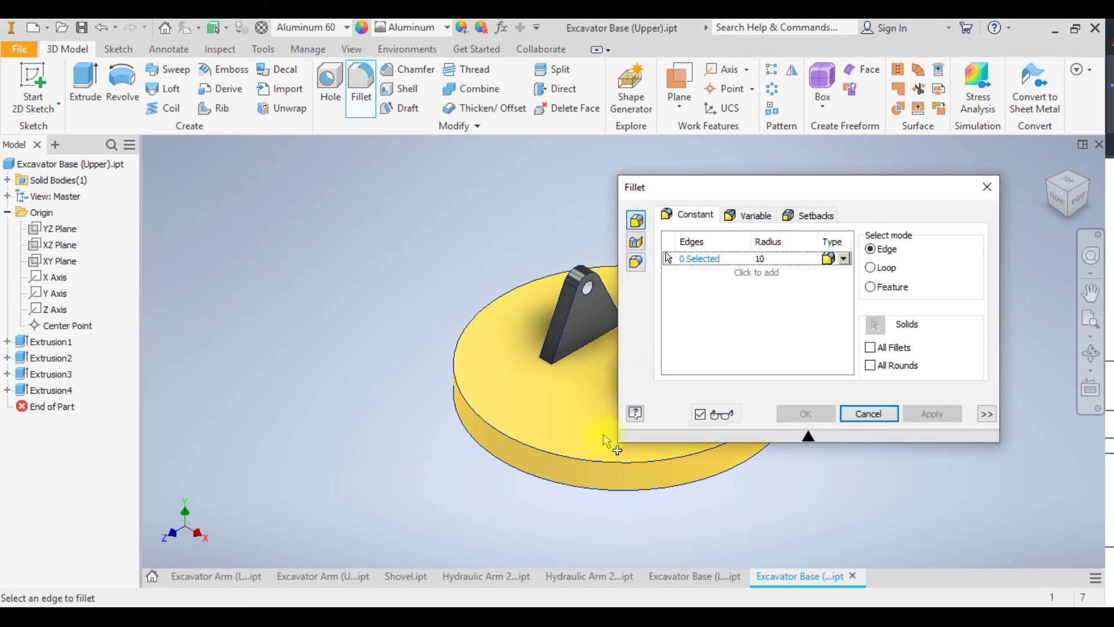
click(568, 458)
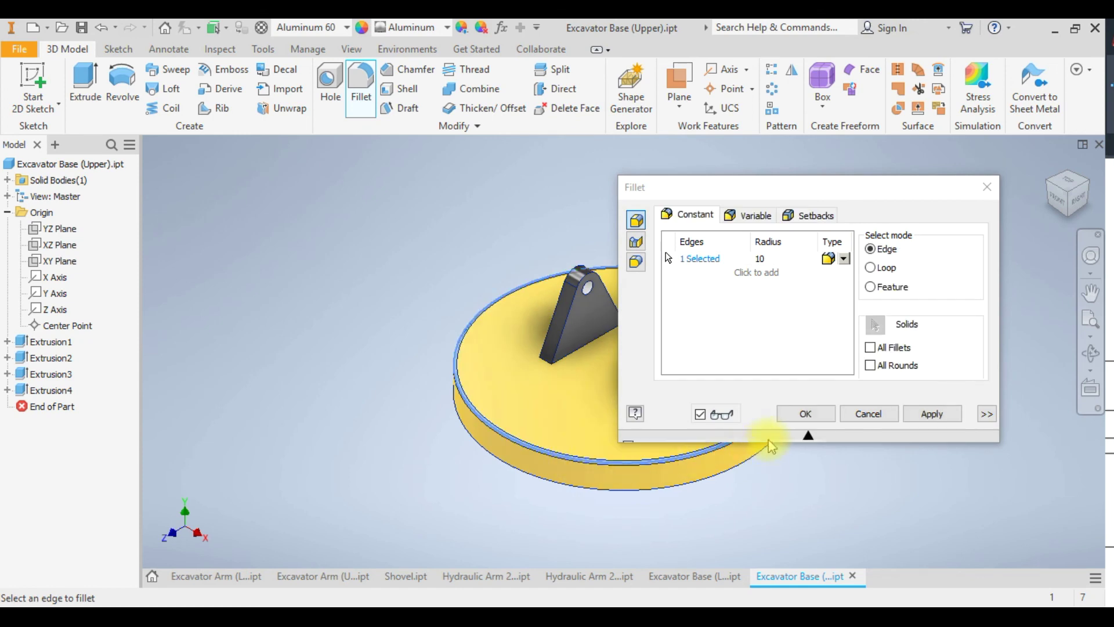
click(812, 413)
scroll(708, 488, down, 4)
scroll(699, 486, up, 3)
scroll(603, 462, down, 3)
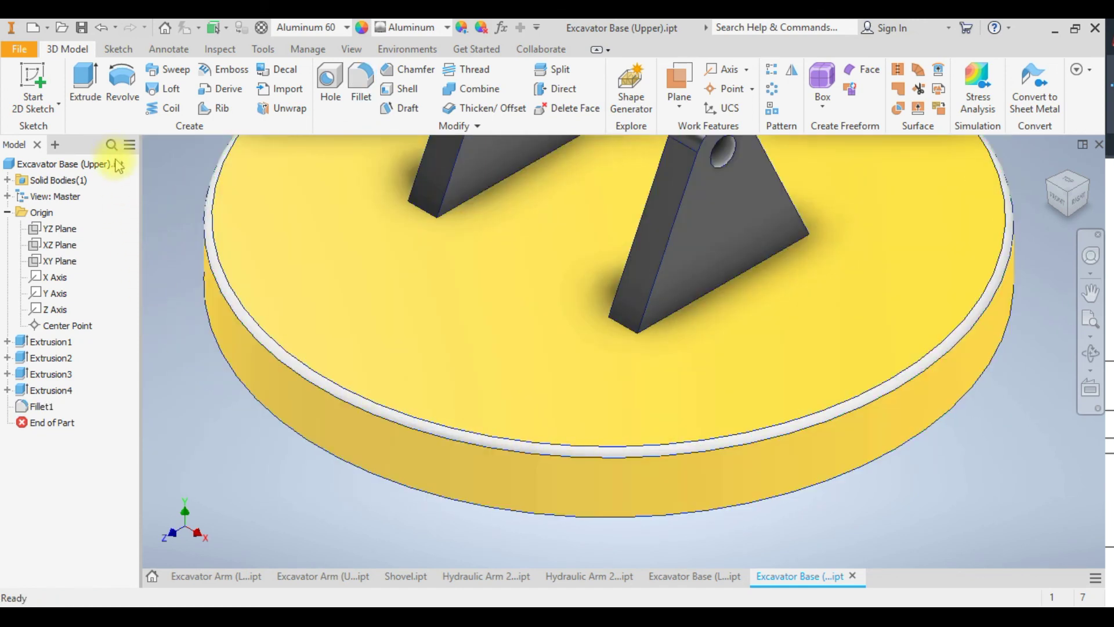
Assign the Glossy - Gold appearance to the rounded rim face of the disc and close the Appearance Browser
click(218, 272)
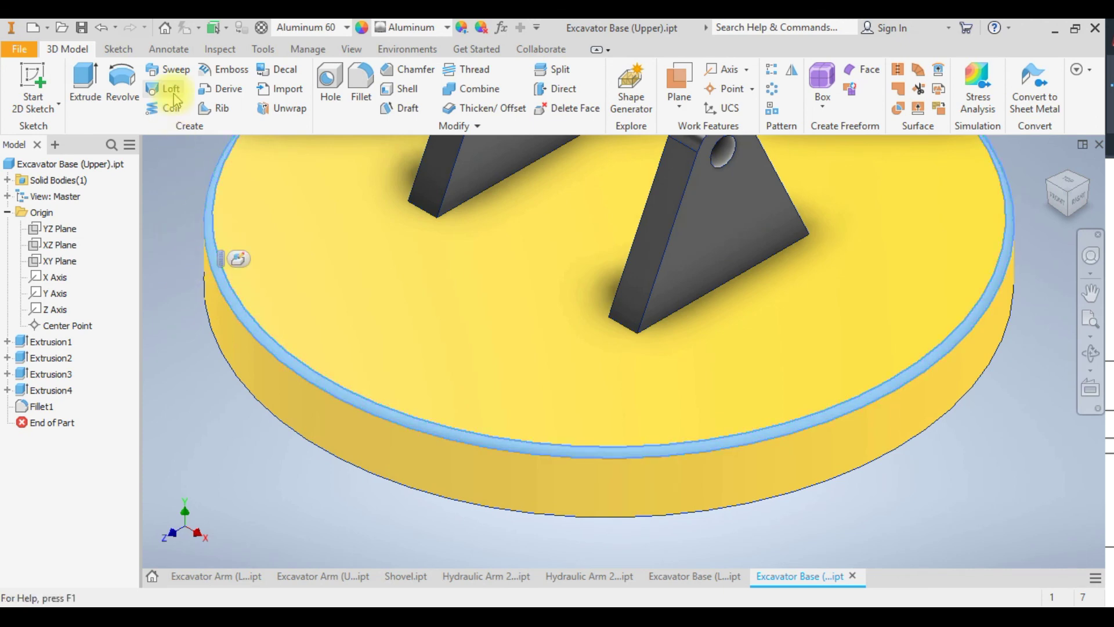
click(275, 52)
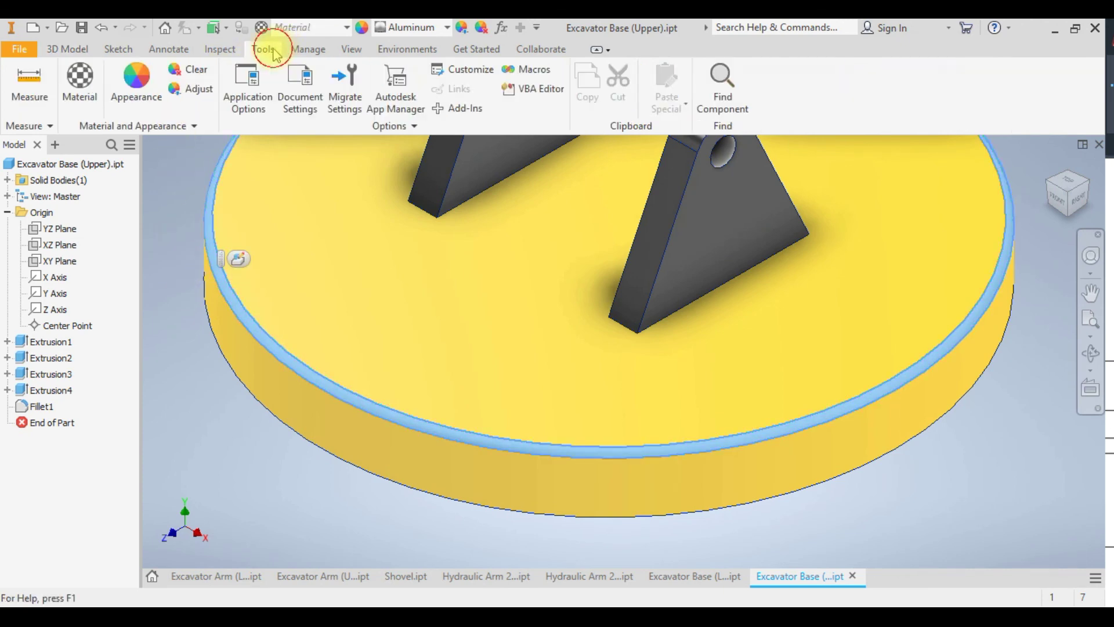
click(138, 88)
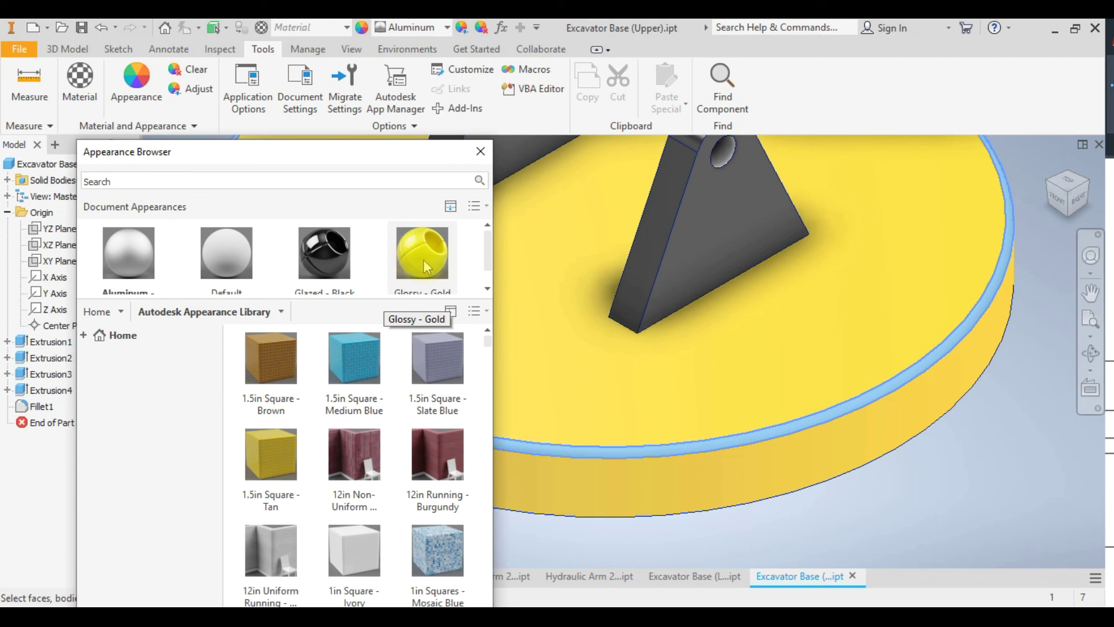
right_click(415, 257)
click(455, 264)
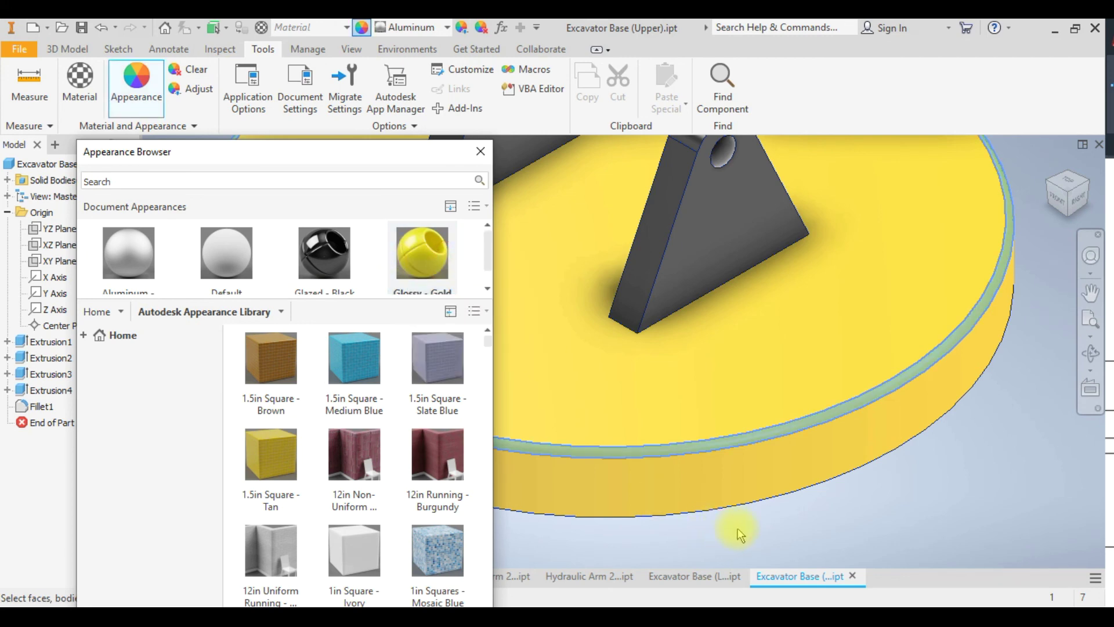
click(737, 530)
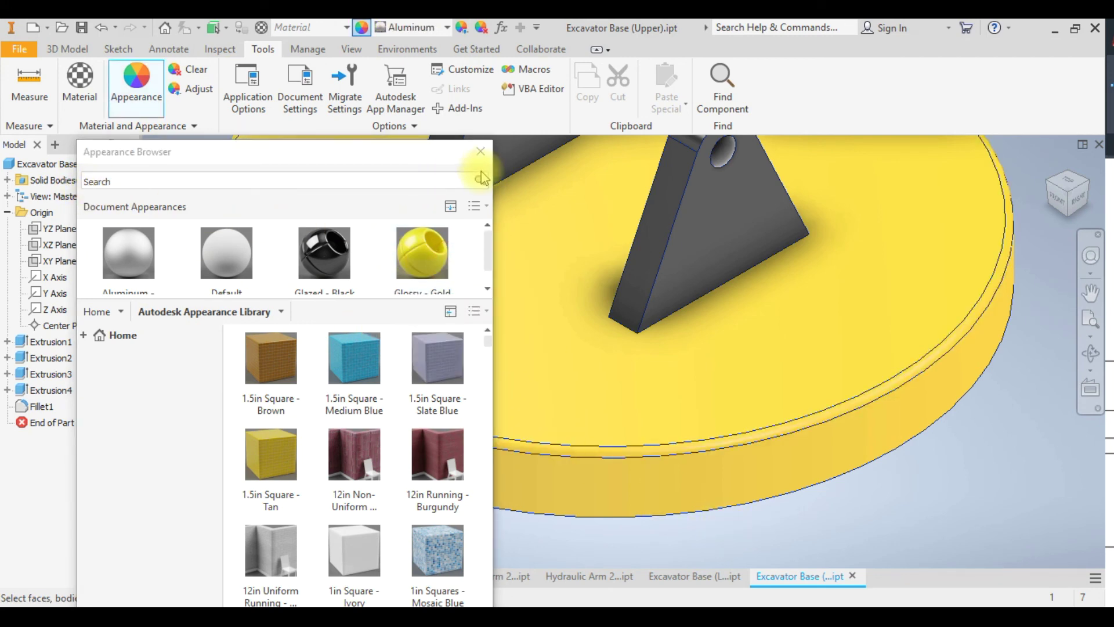
click(481, 151)
scroll(655, 416, down, 5)
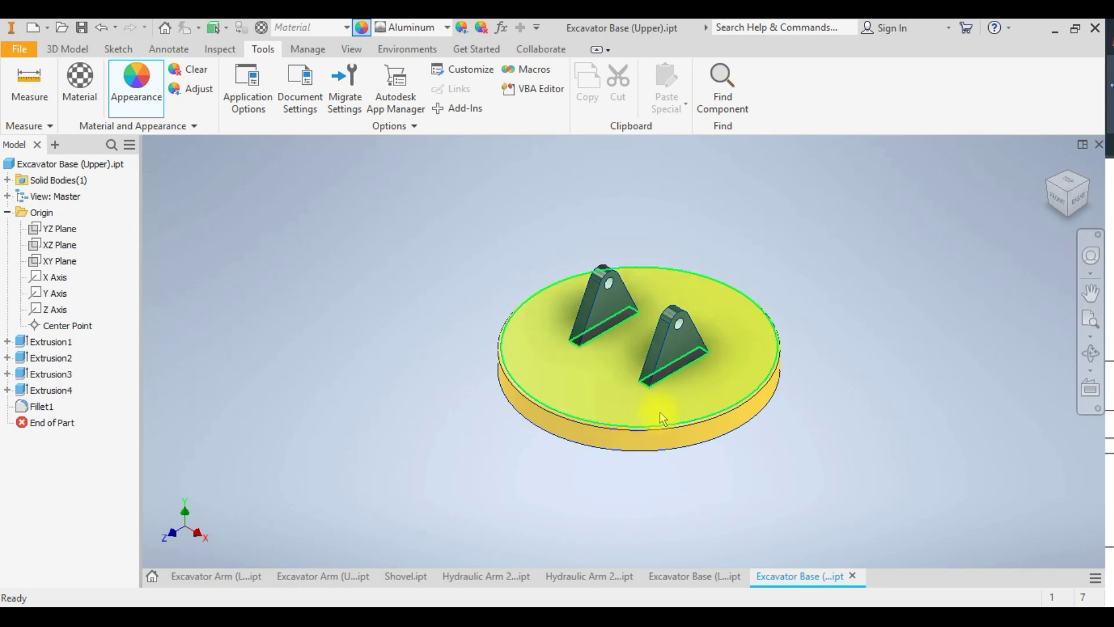
scroll(659, 412, up, 4)
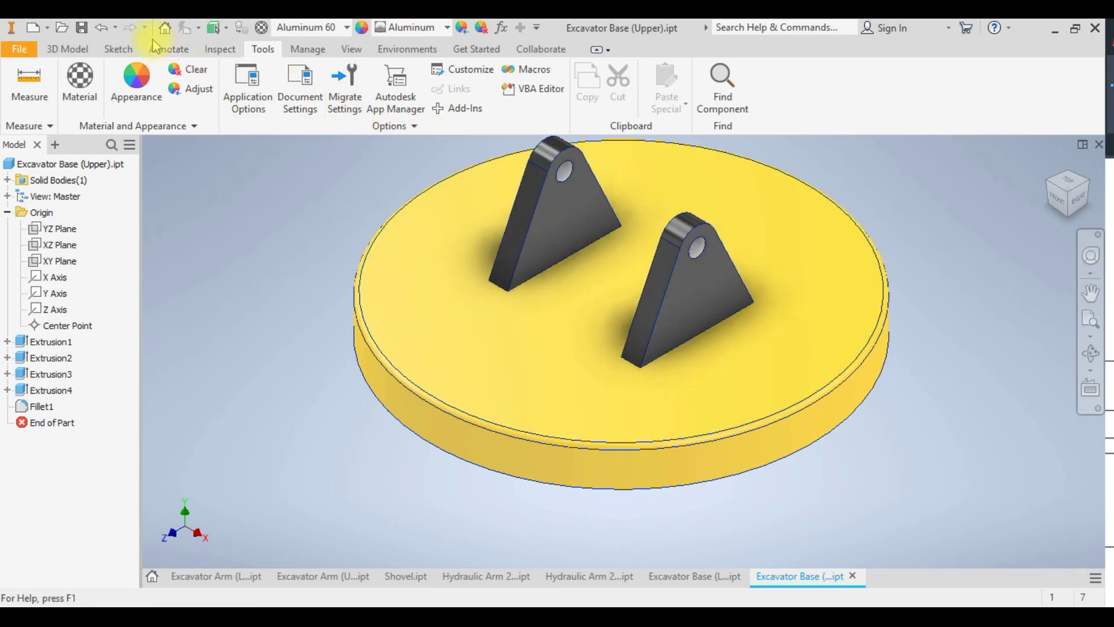
Copy the part number Excavator Base (Upper) into the Description field of the part's iProperties and save the part
right_click(52, 165)
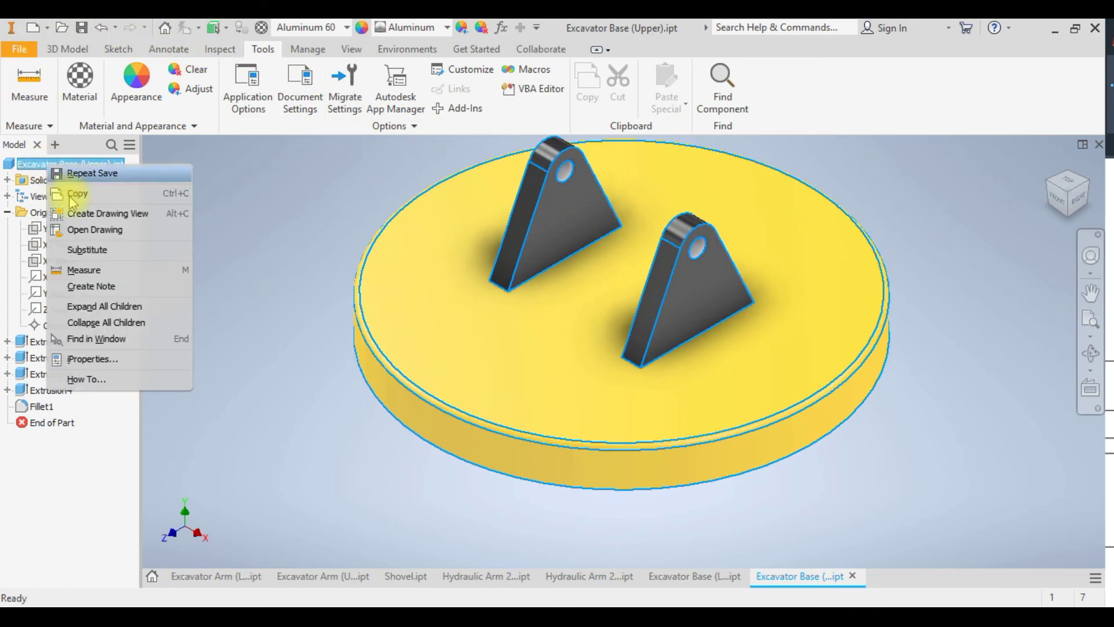
click(93, 359)
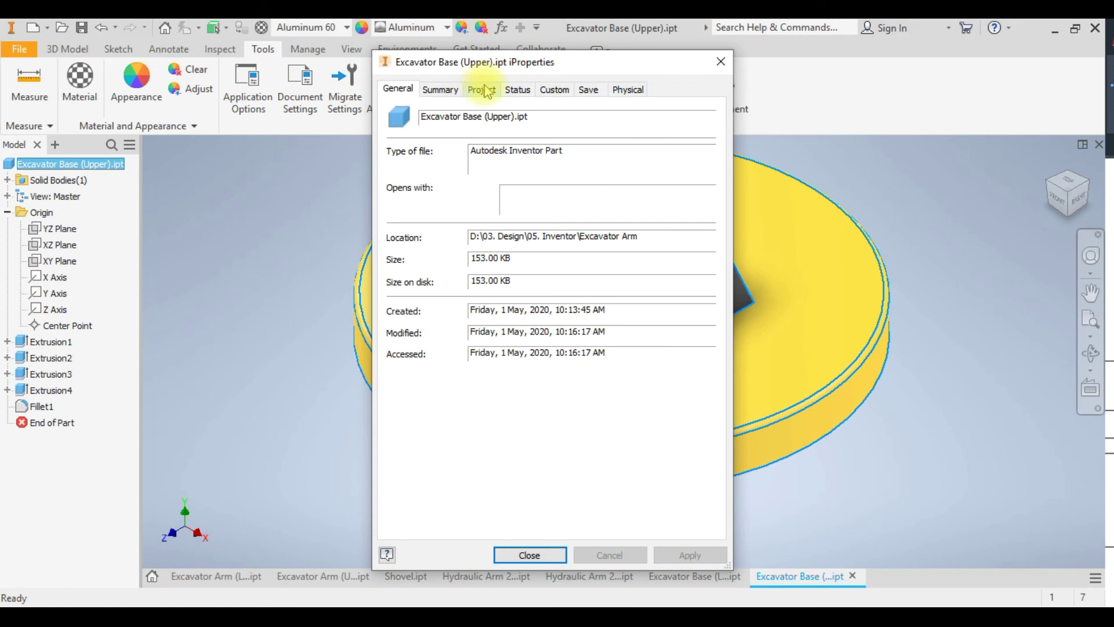
click(496, 92)
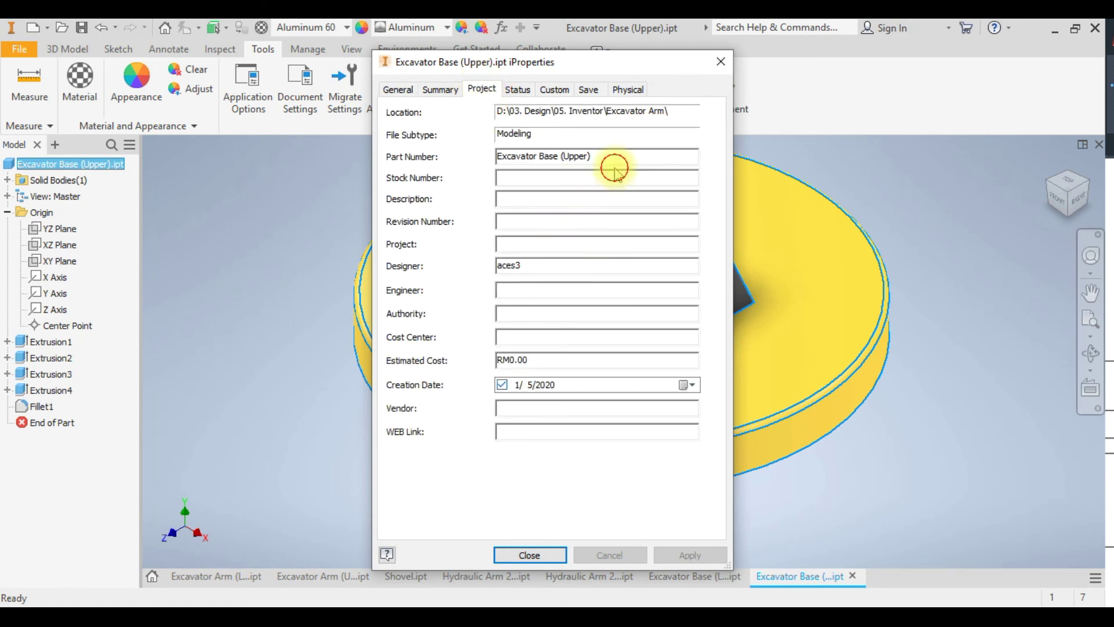
drag(616, 156, 371, 164)
key(ctrl+c)
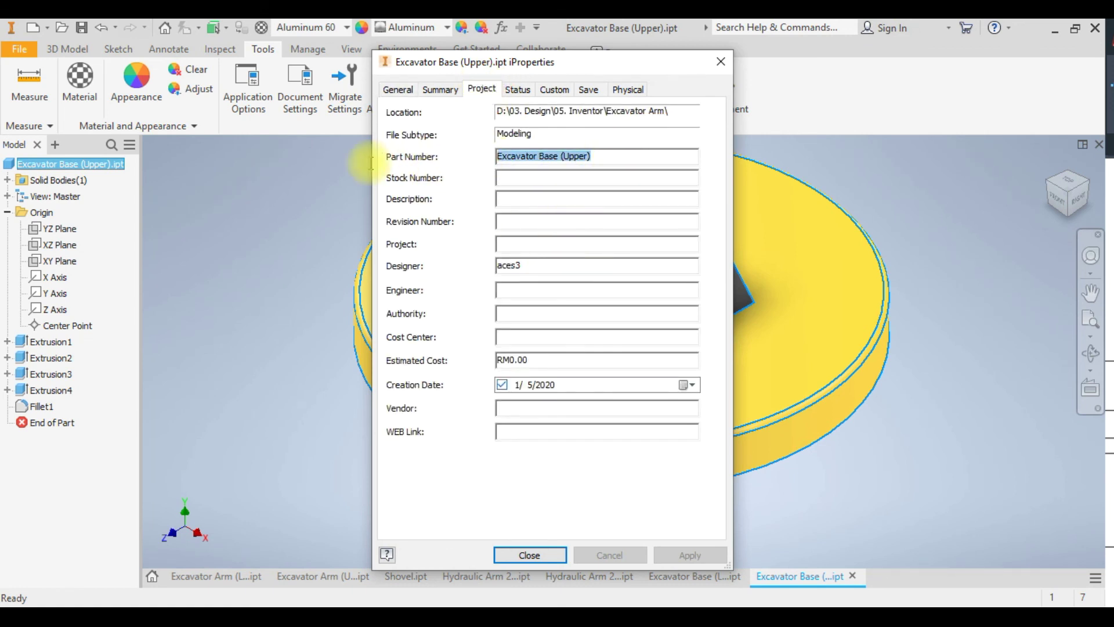
click(518, 196)
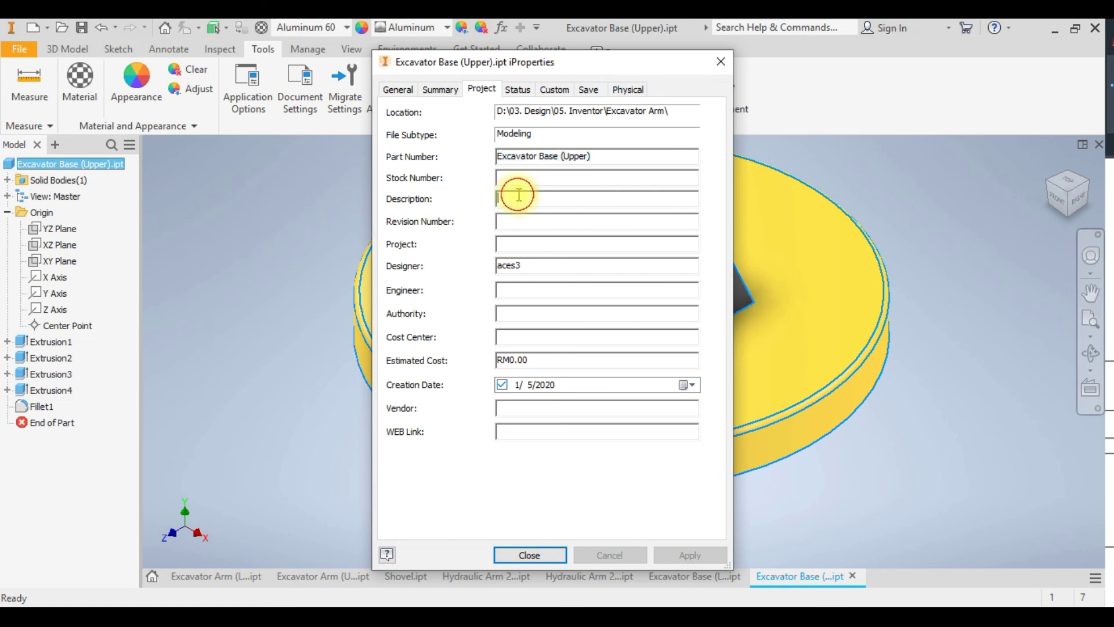
key(ctrl+v)
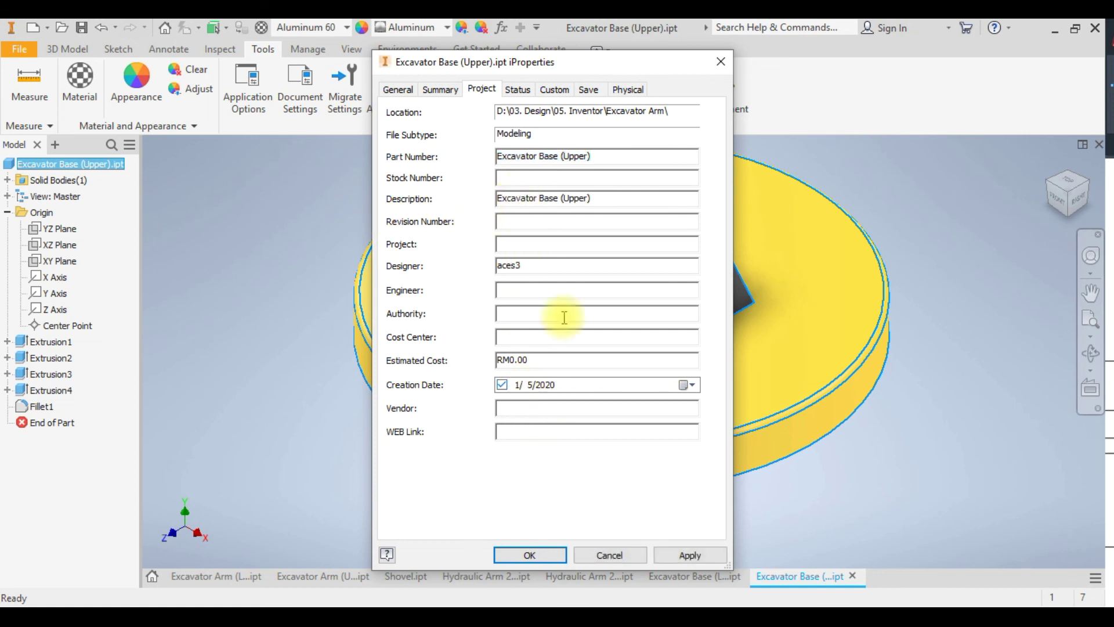
drag(605, 157, 354, 158)
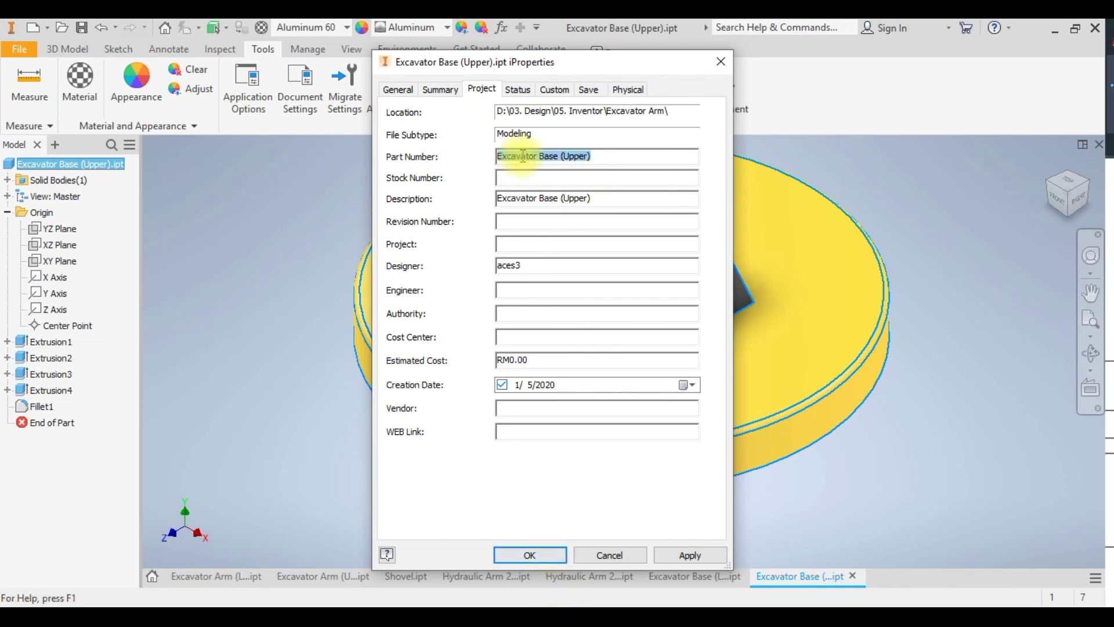
click(509, 558)
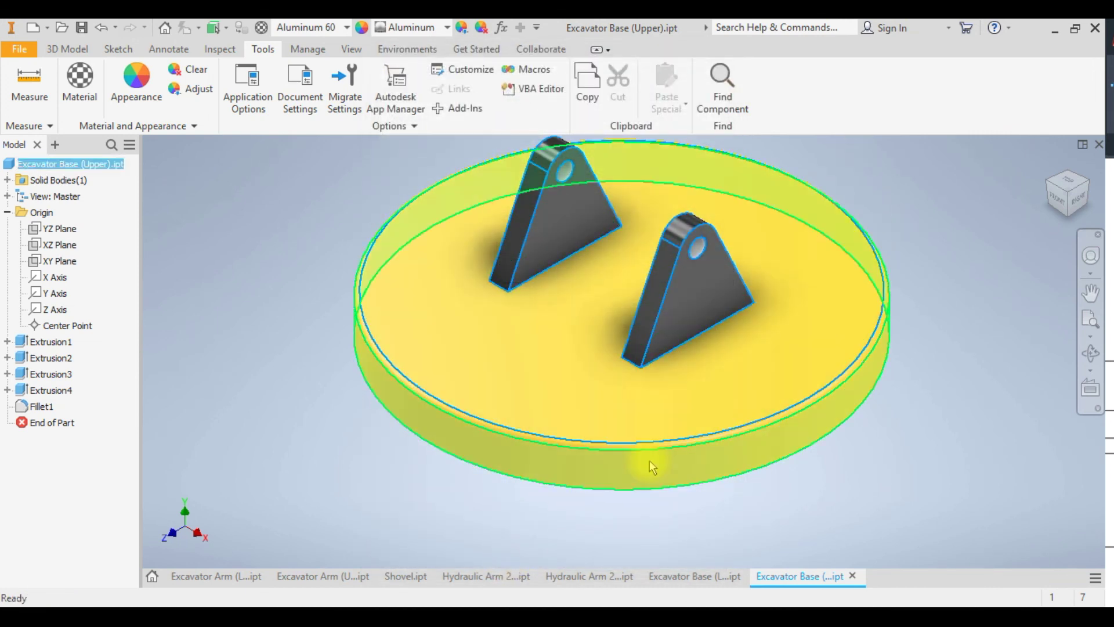
click(82, 27)
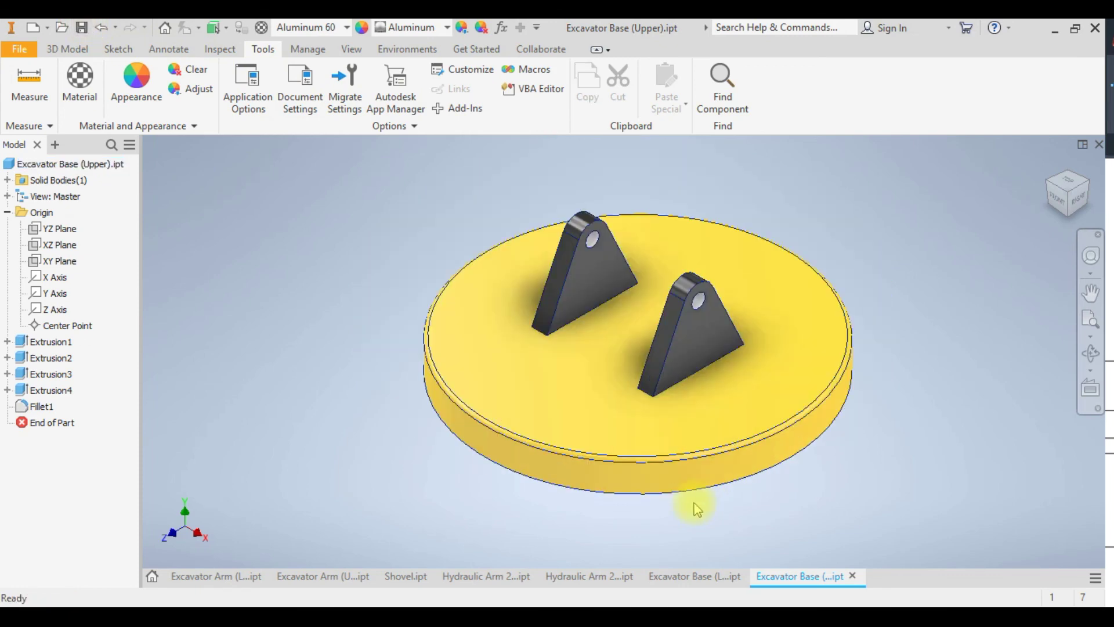
middle_drag(698, 510, 635, 516)
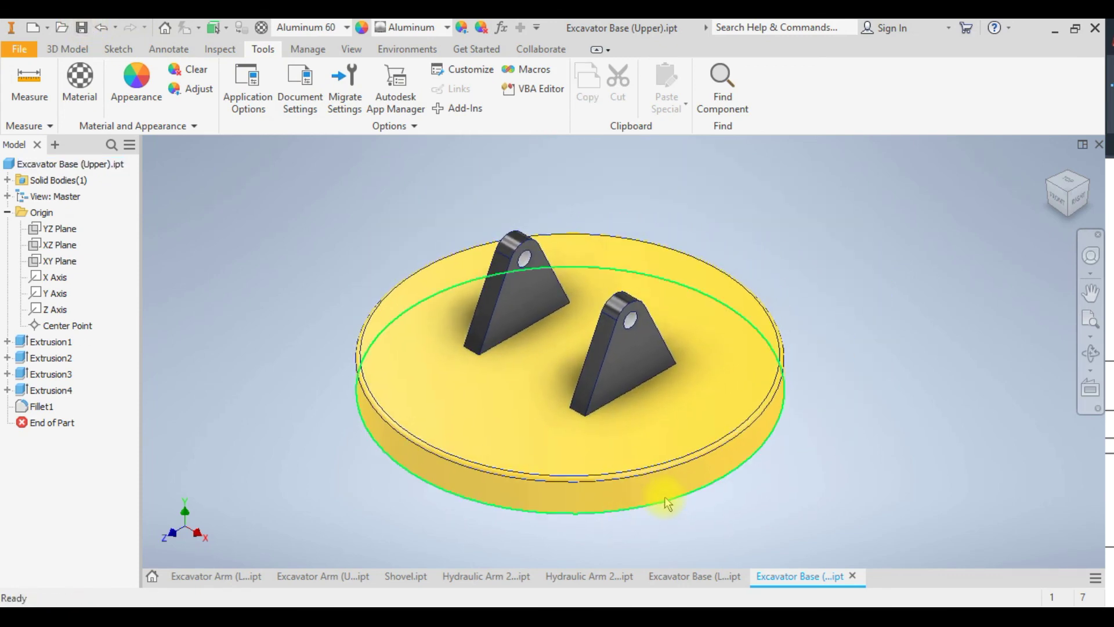